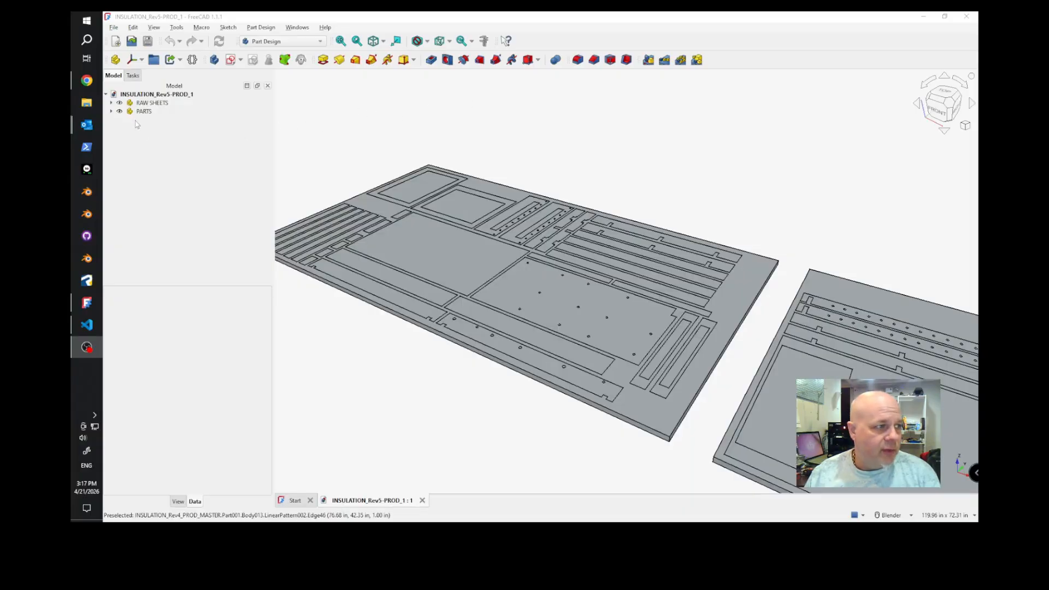
Hide the PARTS group to examine the two raw sheets and list the contents of RAW SHEETS.
{"action": "left_click", "coordinate": [119, 111]}
{"action": "scroll", "coordinate": [715, 140], "scroll_direction": "down", "scroll_amount": 3}
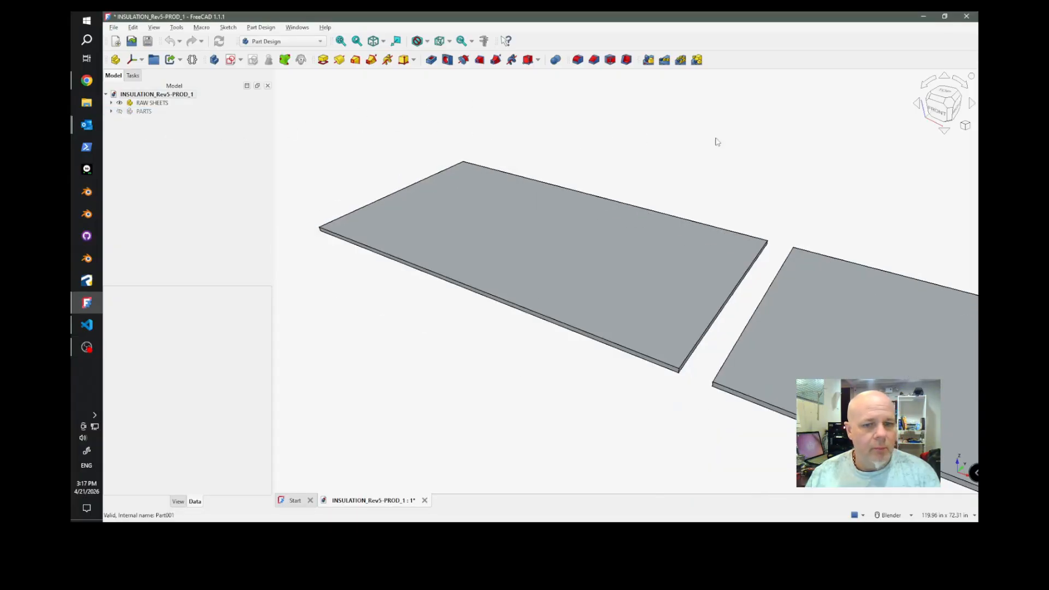
{"action": "scroll", "coordinate": [634, 188], "scroll_direction": "down", "scroll_amount": 3}
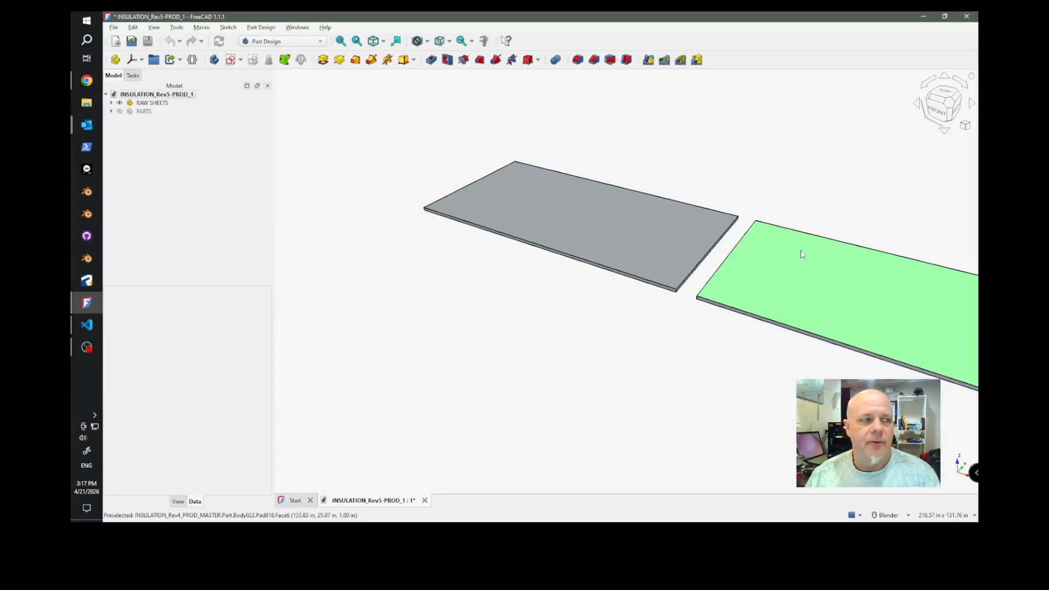
{"action": "left_click", "coordinate": [111, 103]}
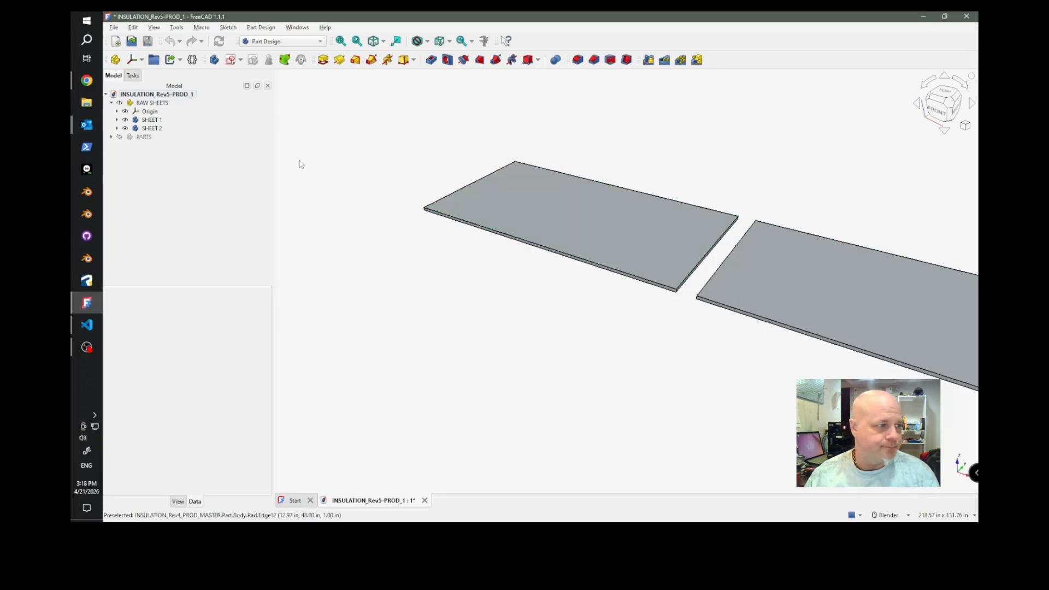
{"action": "left_click", "coordinate": [112, 103]}
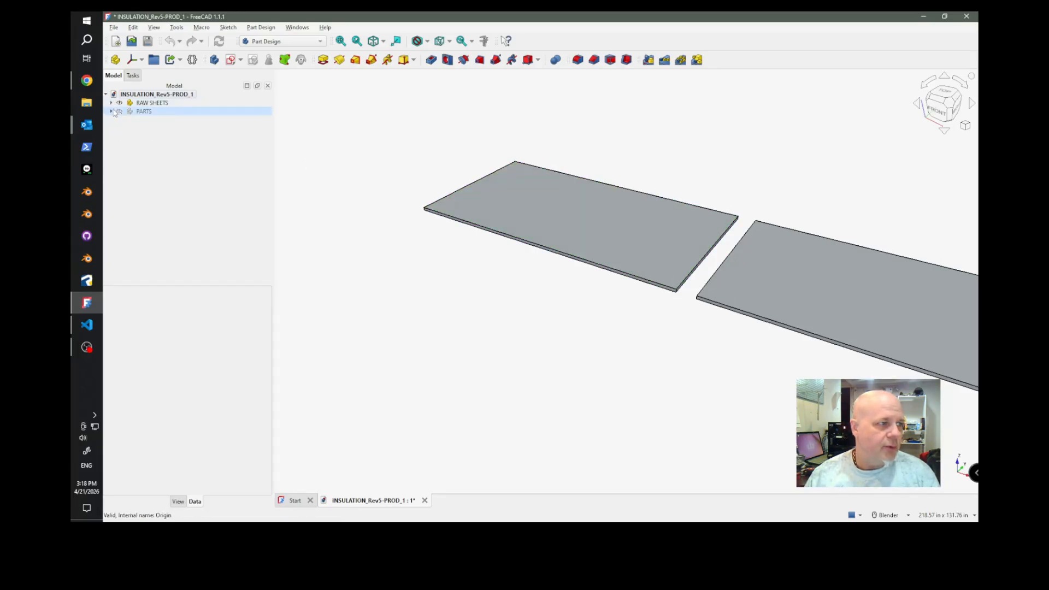
Show the PARTS group without RAW SHEETS, examine the nested parts and list the contents of PARTS.
{"action": "left_click", "coordinate": [120, 112]}
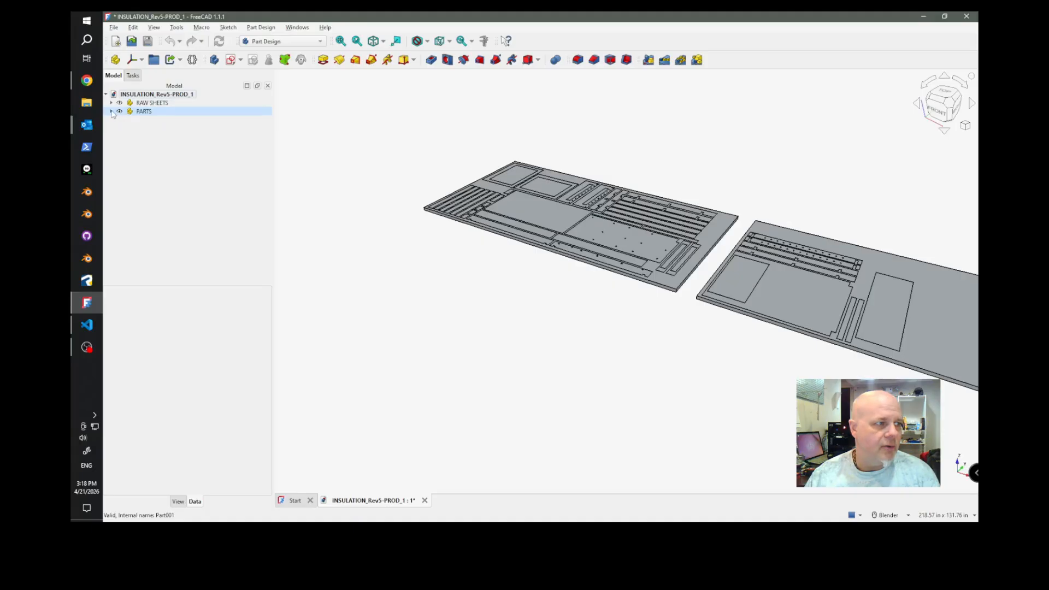
{"action": "left_click", "coordinate": [119, 103]}
{"action": "middle_click_drag", "start_coordinate": [583, 279], "coordinate": [553, 334]}
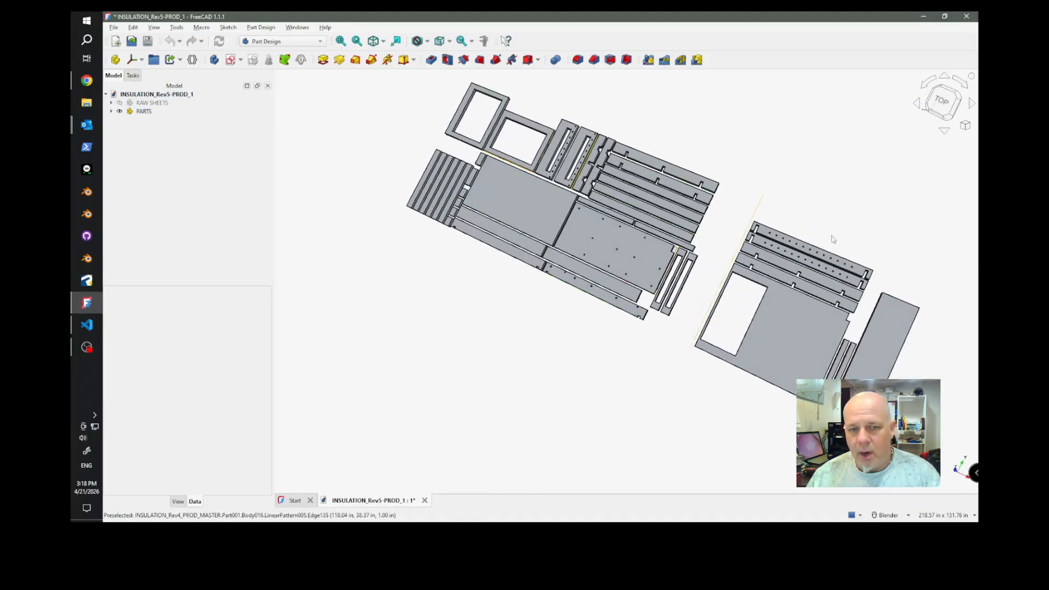
{"action": "left_click", "coordinate": [632, 261]}
{"action": "scroll", "coordinate": [611, 128], "scroll_direction": "up", "scroll_amount": 10}
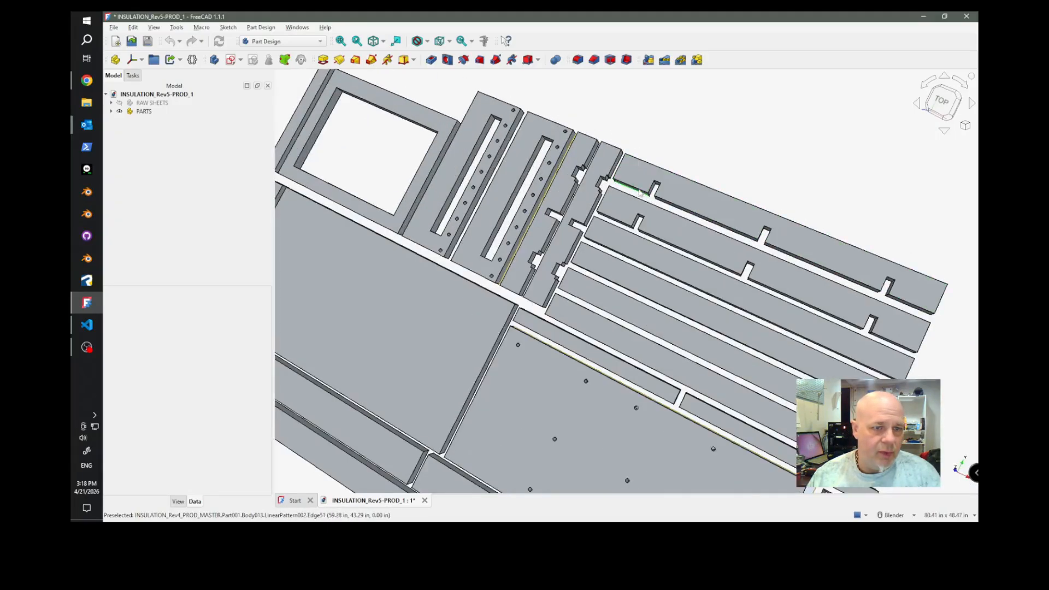
{"action": "scroll", "coordinate": [611, 128], "scroll_direction": "down", "scroll_amount": 10}
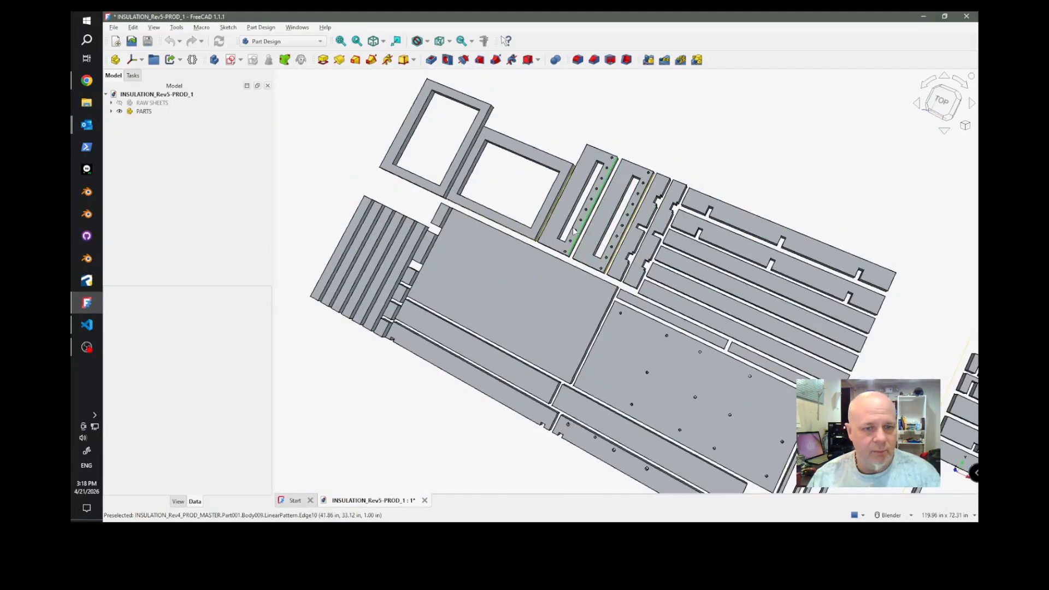
{"action": "left_click", "coordinate": [115, 112]}
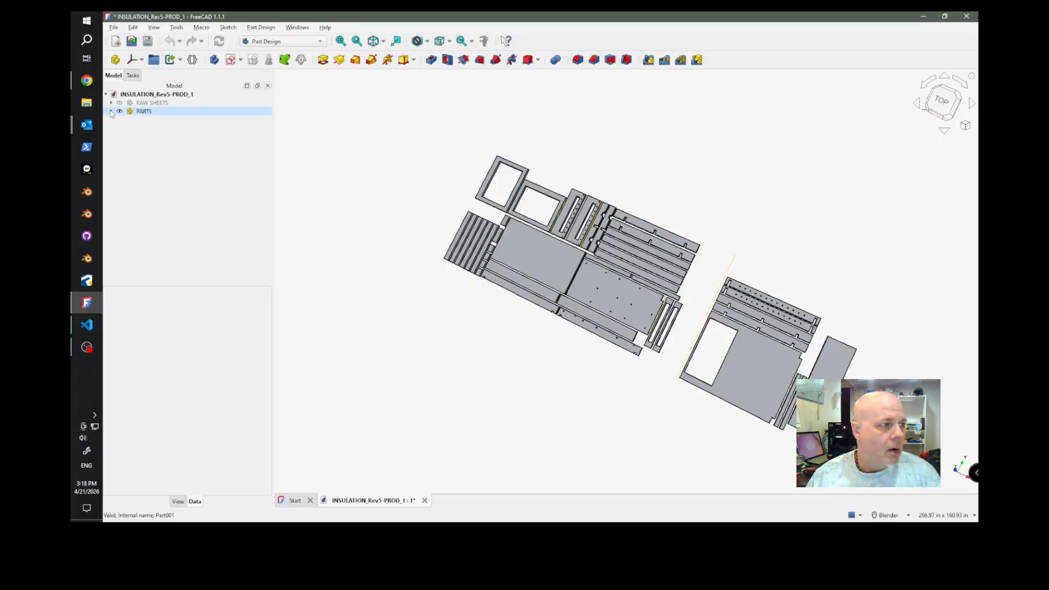
{"action": "left_click", "coordinate": [111, 111]}
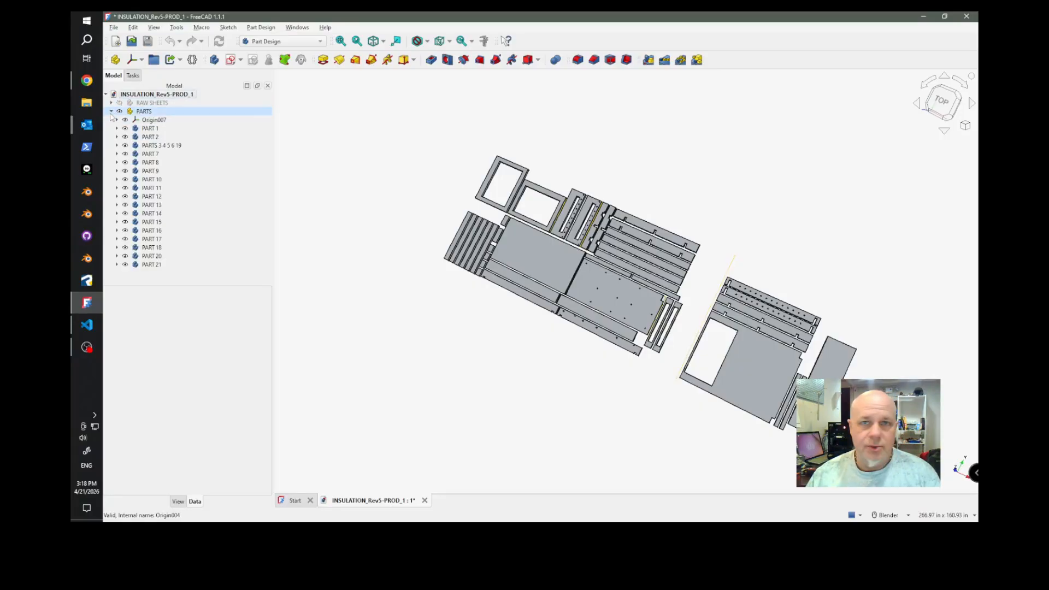
Switch to the CAM workbench and make RAW SHEETS visible together with the PARTS group.
{"action": "left_click", "coordinate": [294, 43]}
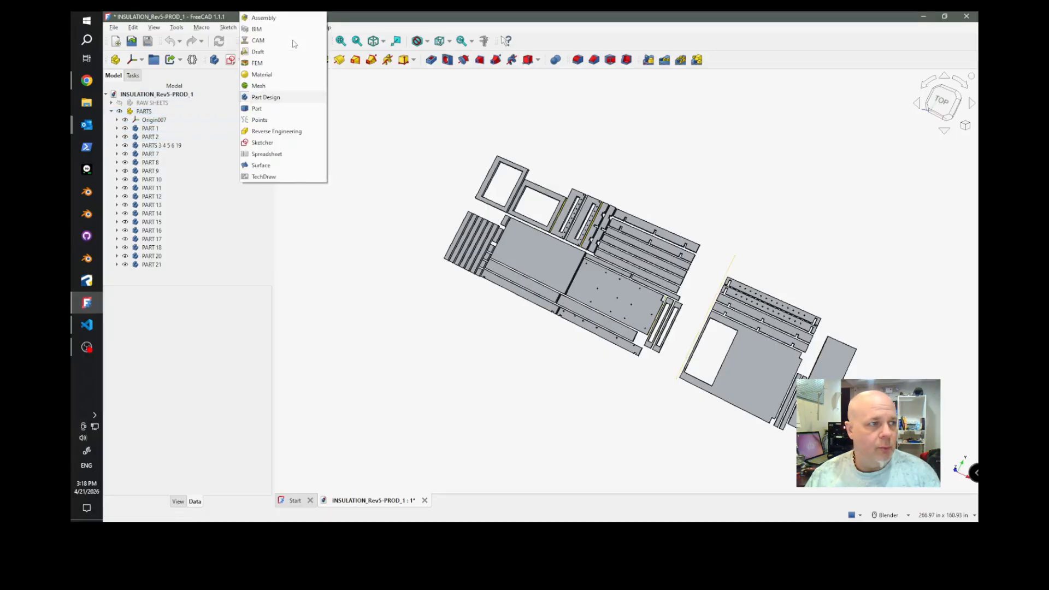
{"action": "left_click", "coordinate": [256, 42]}
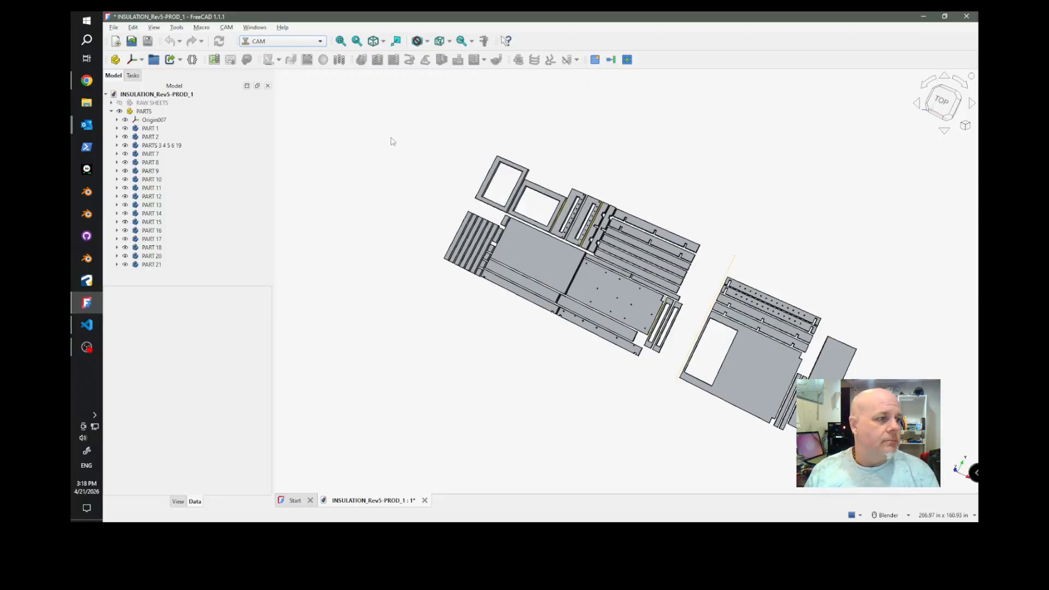
{"action": "left_click", "coordinate": [112, 111]}
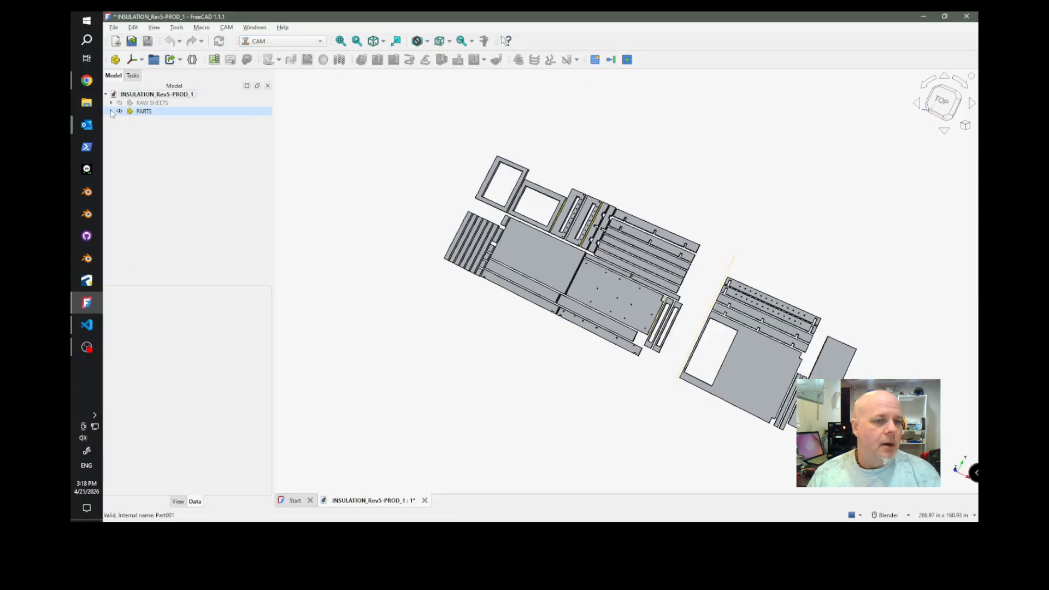
{"action": "middle_click_drag", "start_coordinate": [533, 246], "coordinate": [594, 204]}
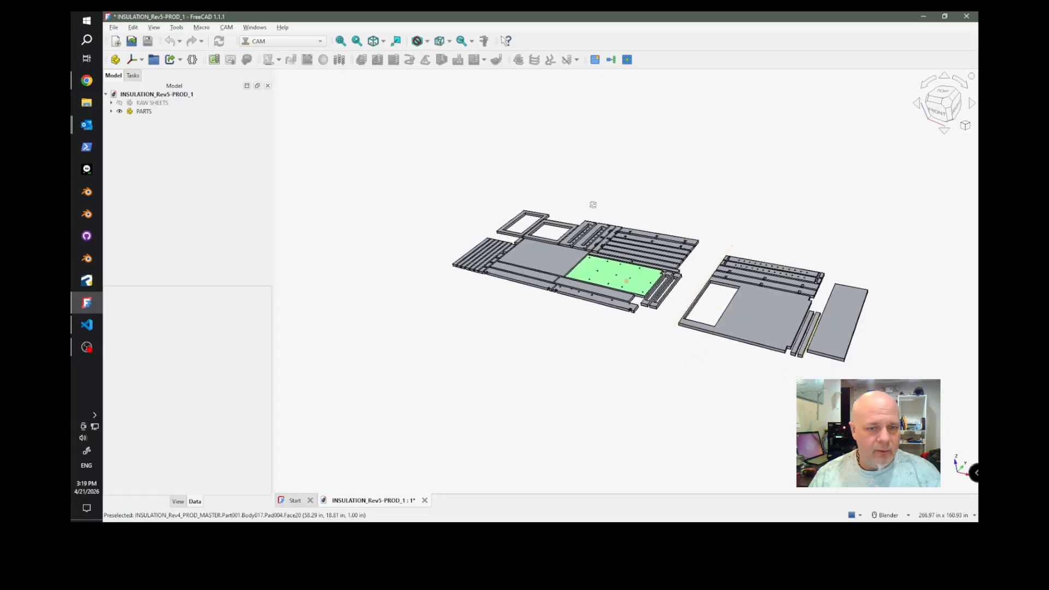
{"action": "left_click", "coordinate": [119, 103]}
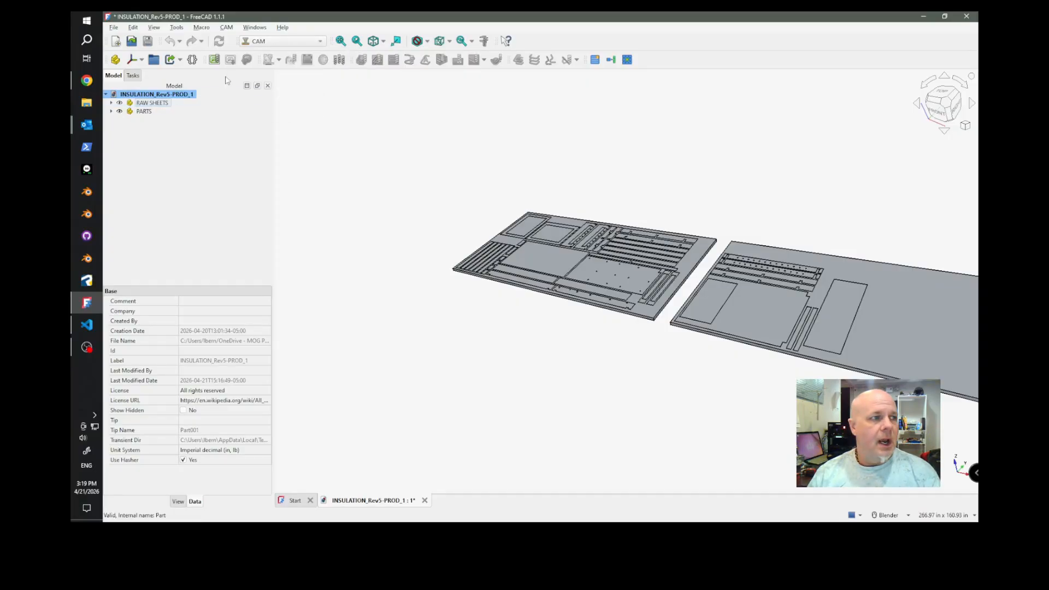
Create a new CAM job without a template, using the PARTS solid as its model, and widen the job settings.
{"action": "left_click", "coordinate": [214, 60]}
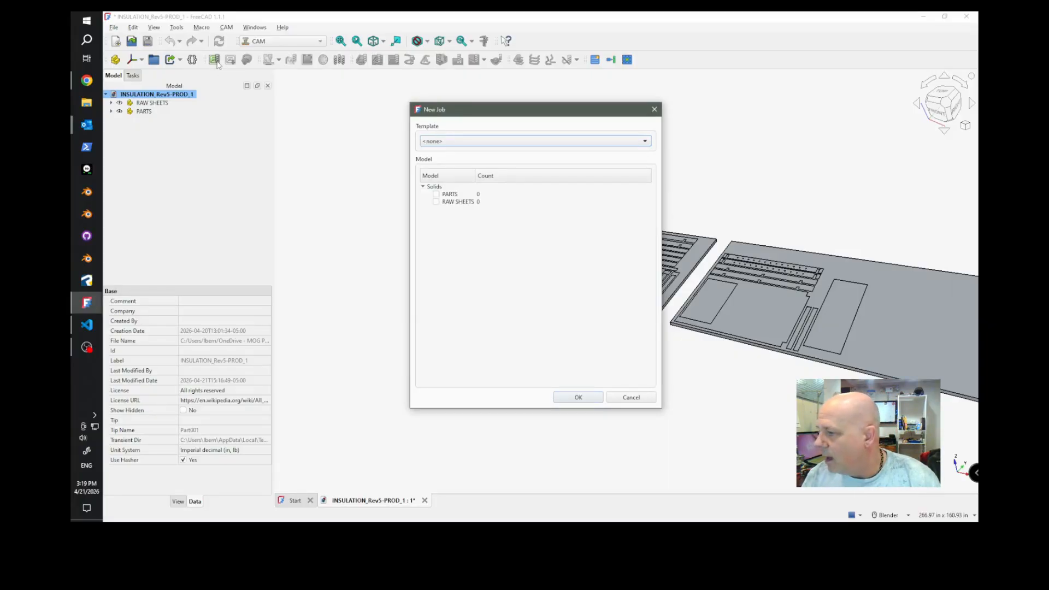
{"action": "left_click", "coordinate": [436, 195]}
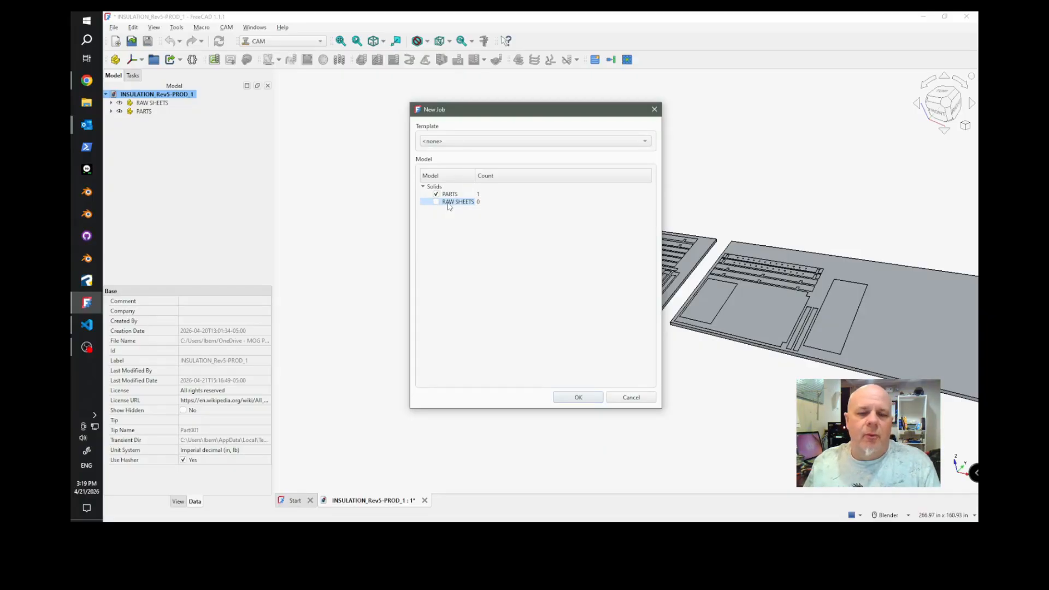
{"action": "left_click", "coordinate": [578, 398]}
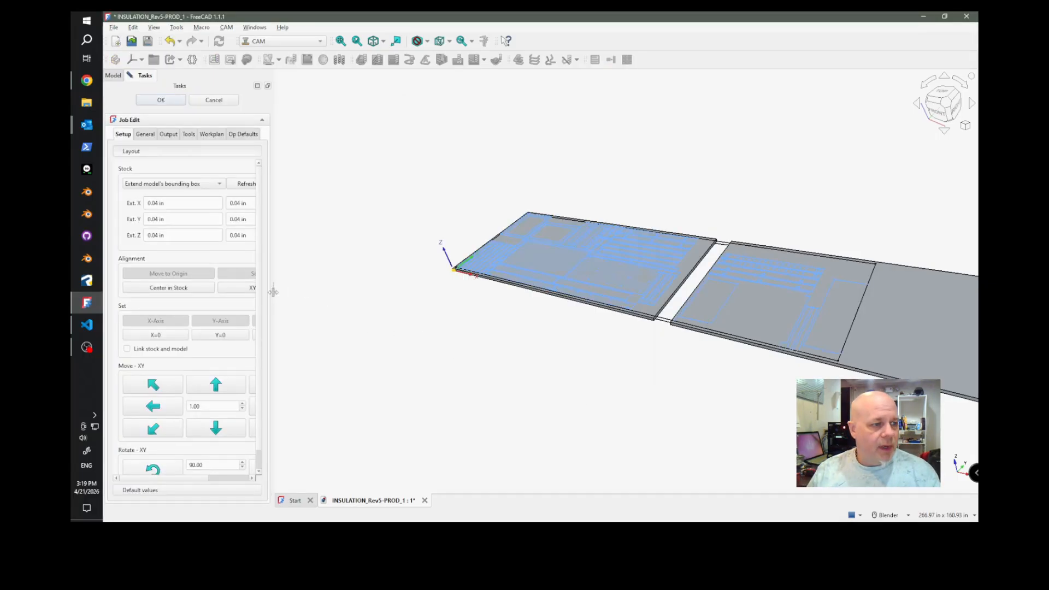
{"action": "left_click_drag", "start_coordinate": [272, 290], "coordinate": [405, 284]}
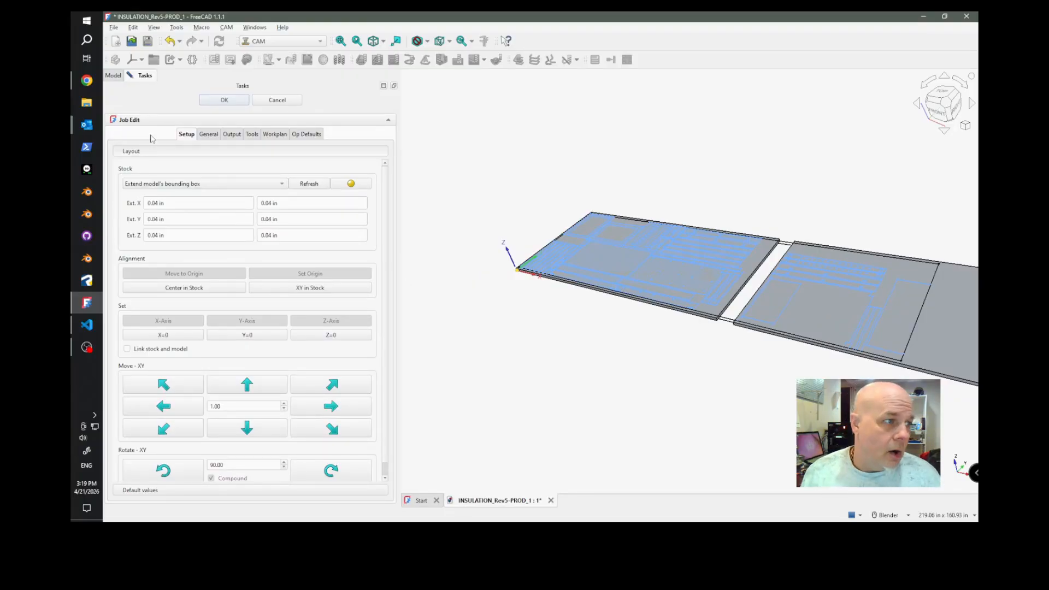
Set the job's stock to use an existing solid and choose SHEET 001.
{"action": "left_click", "coordinate": [176, 185]}
{"action": "left_click", "coordinate": [163, 196]}
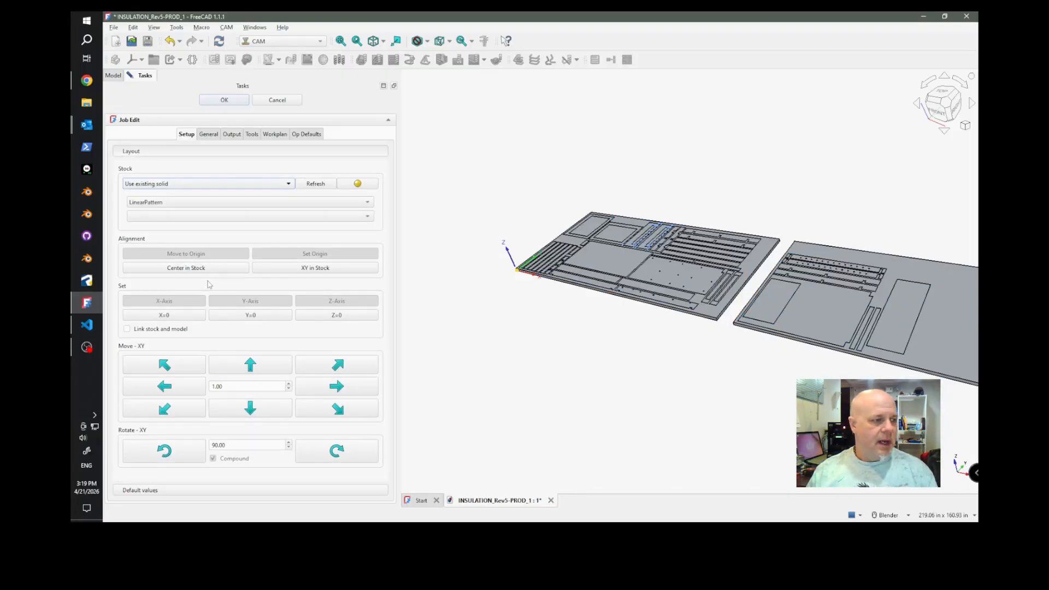
{"action": "left_click", "coordinate": [191, 203]}
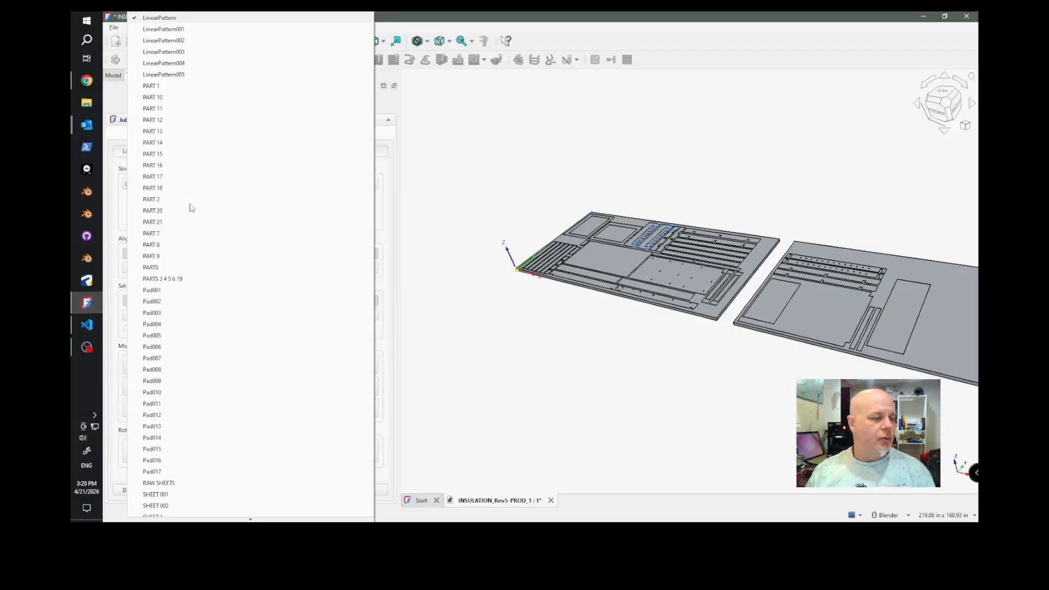
{"action": "left_click", "coordinate": [466, 171]}
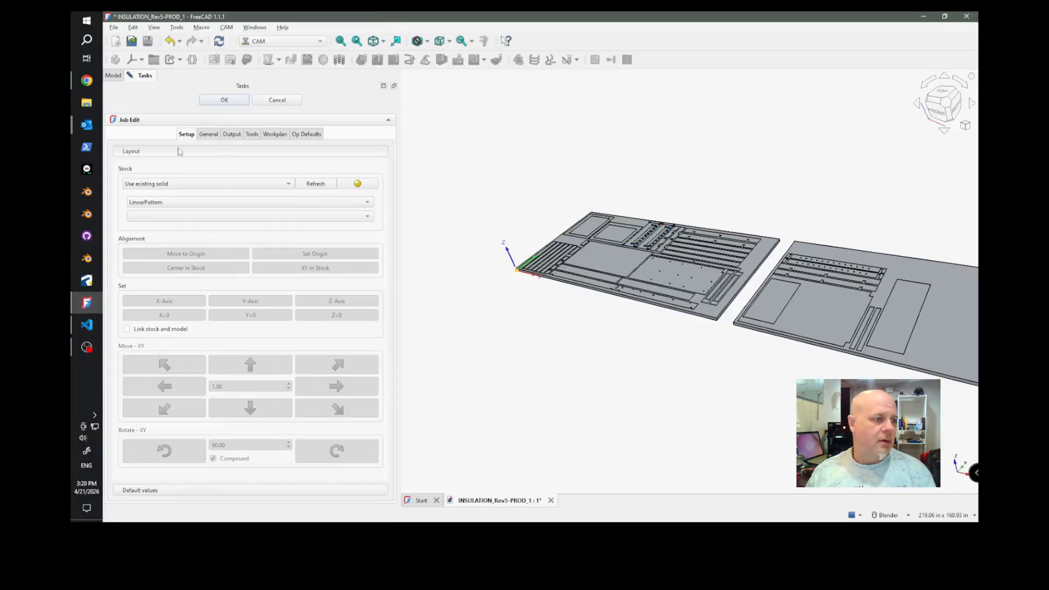
{"action": "left_click", "coordinate": [158, 204]}
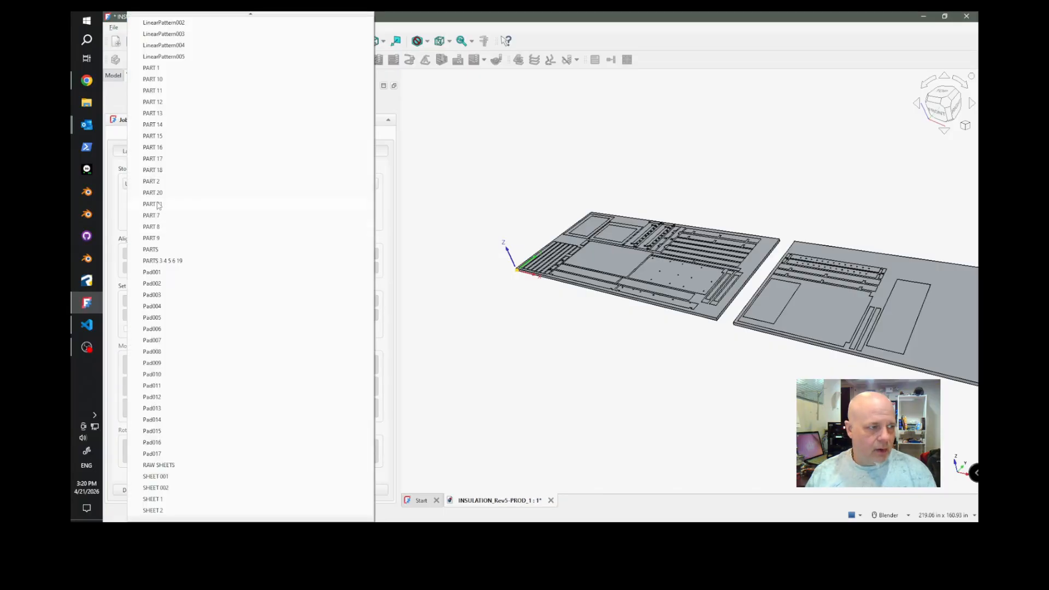
{"action": "left_click", "coordinate": [156, 477]}
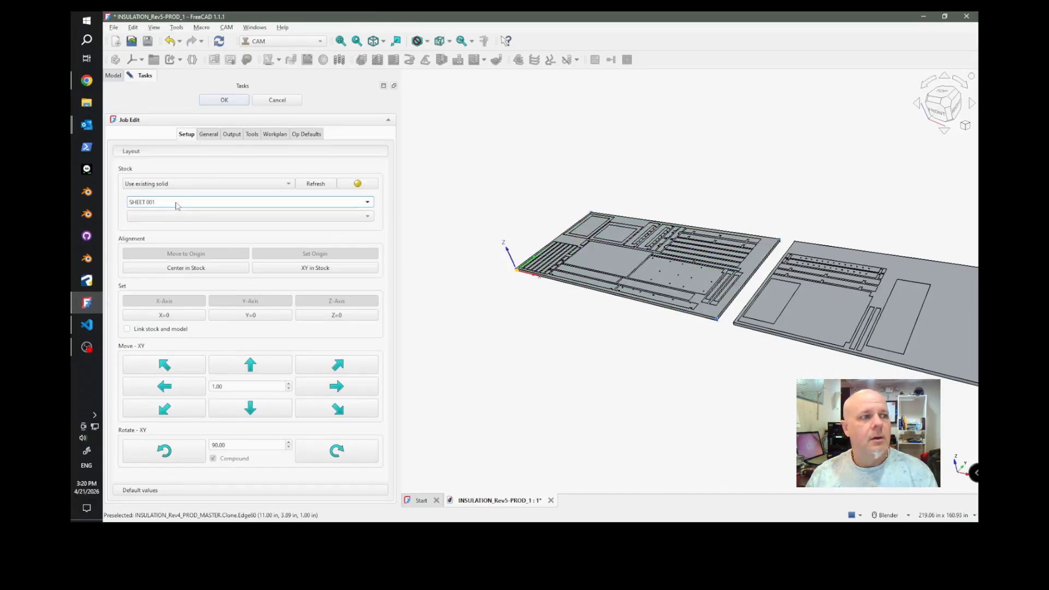
Set the job's output post processor to mach4_MOG_AFR_STD_V3.
{"action": "left_click", "coordinate": [233, 134]}
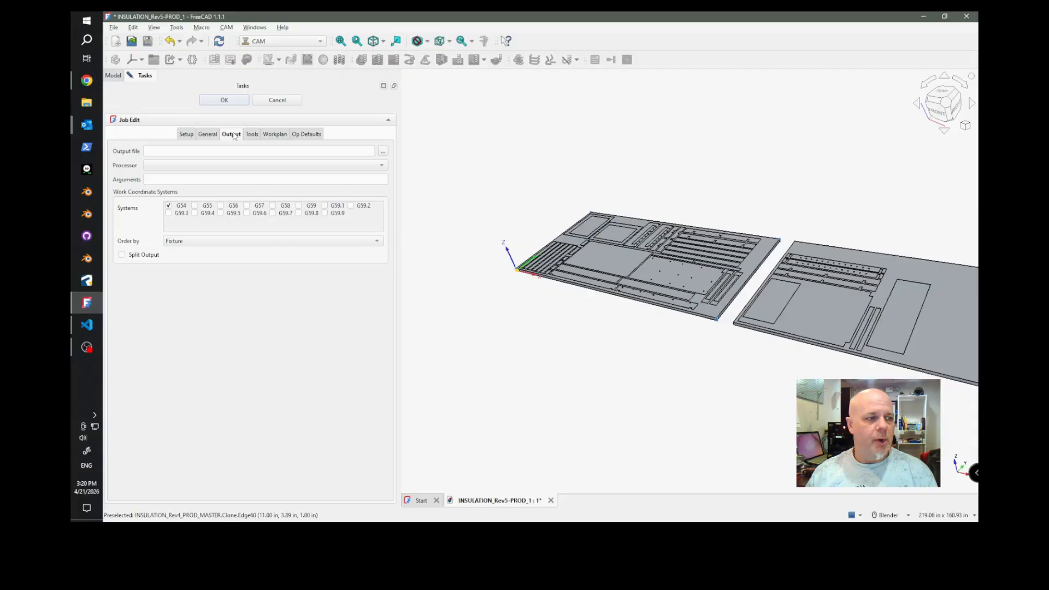
{"action": "left_click", "coordinate": [218, 170]}
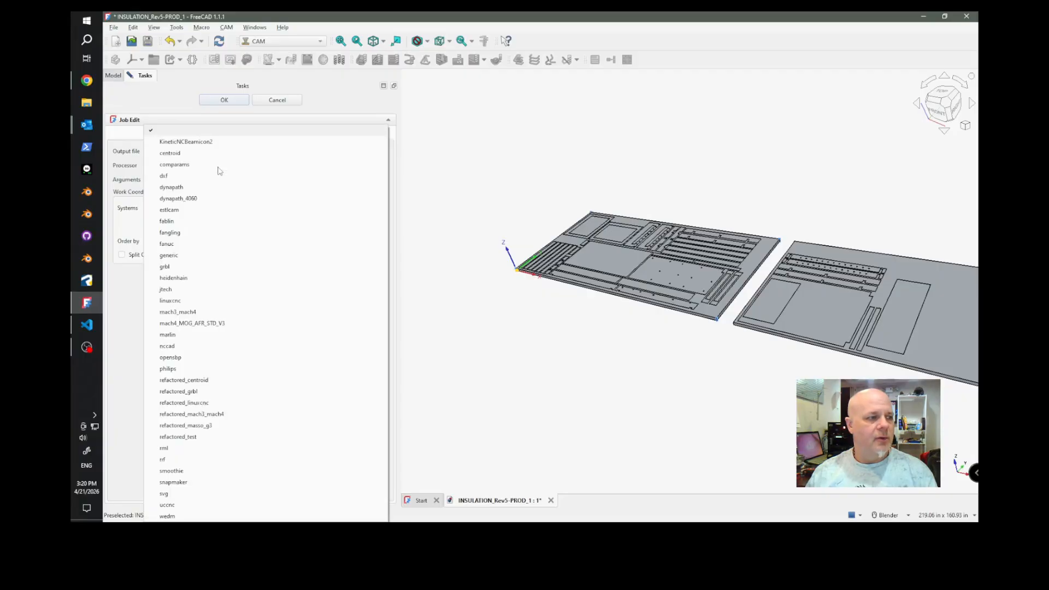
{"action": "left_click", "coordinate": [202, 323]}
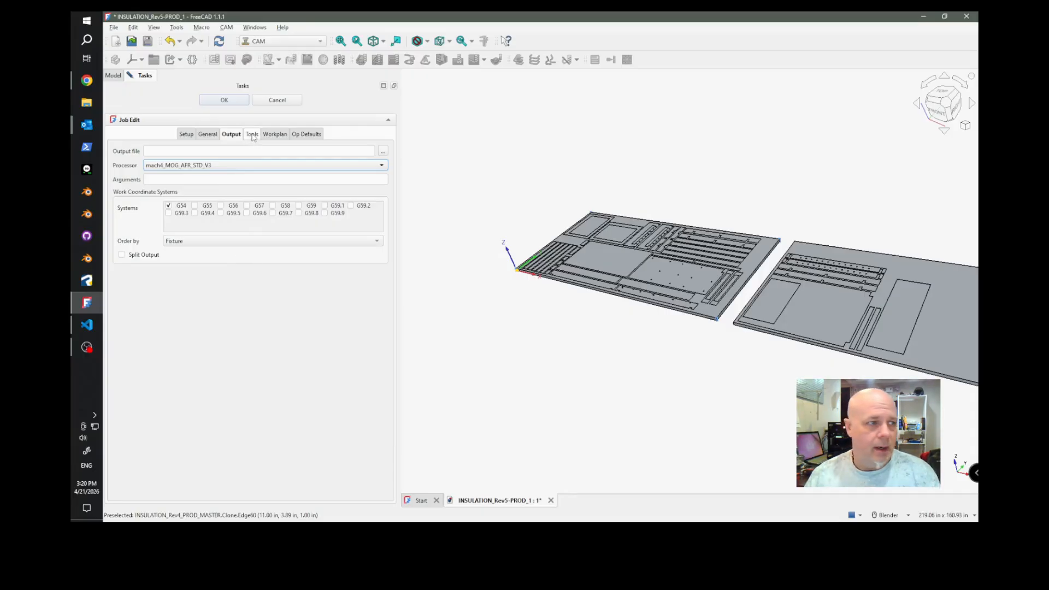
Add the RotoZip 1/8" UpCut toolbit to the job and remove the default 5mm Endmill.
{"action": "left_click", "coordinate": [253, 135]}
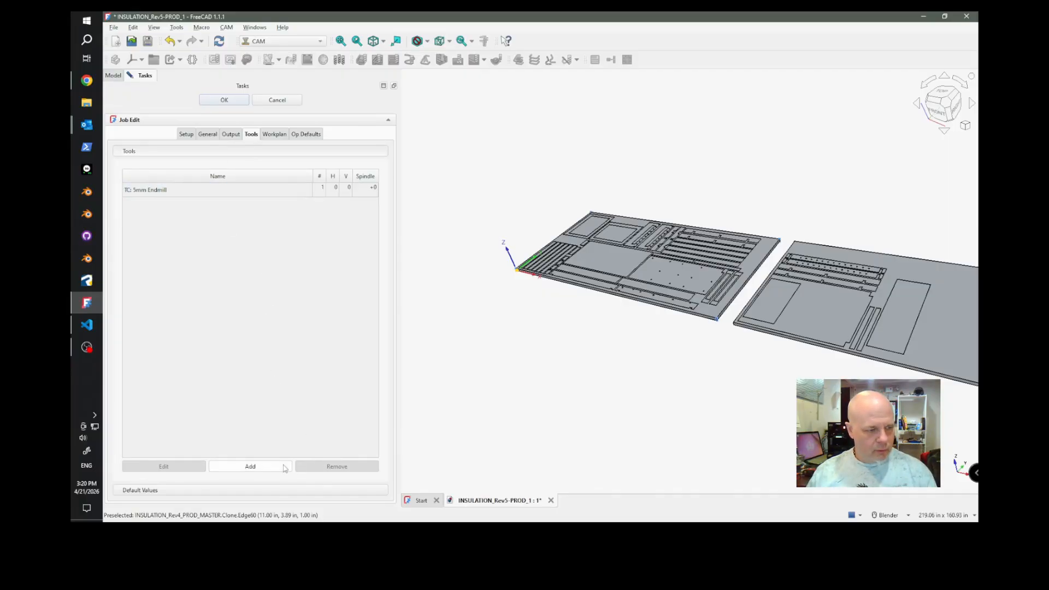
{"action": "left_click", "coordinate": [250, 467]}
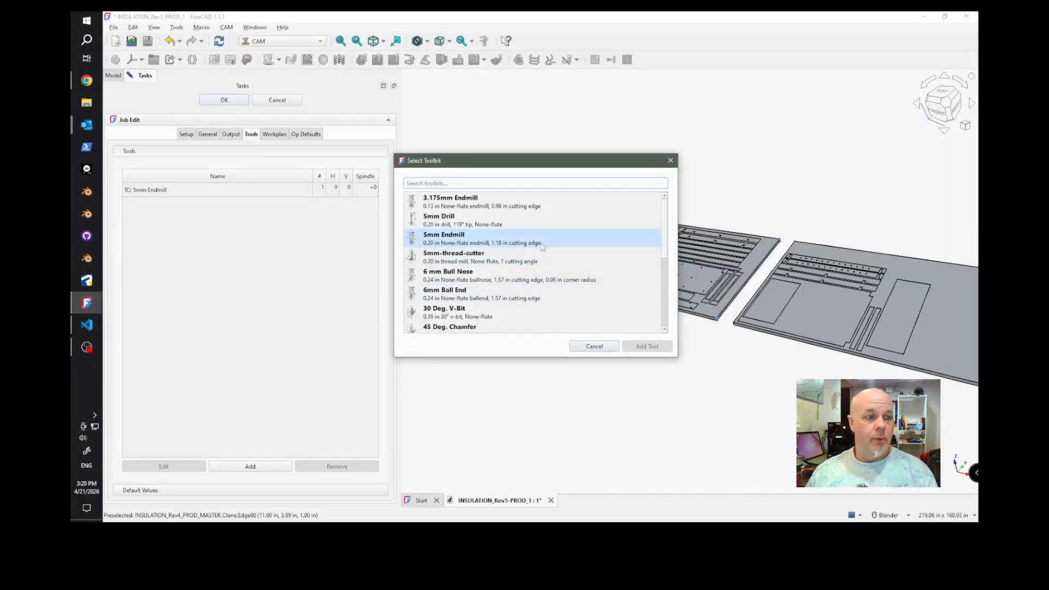
{"action": "scroll", "coordinate": [543, 247], "scroll_direction": "down", "scroll_amount": 3}
{"action": "left_click", "coordinate": [541, 294]}
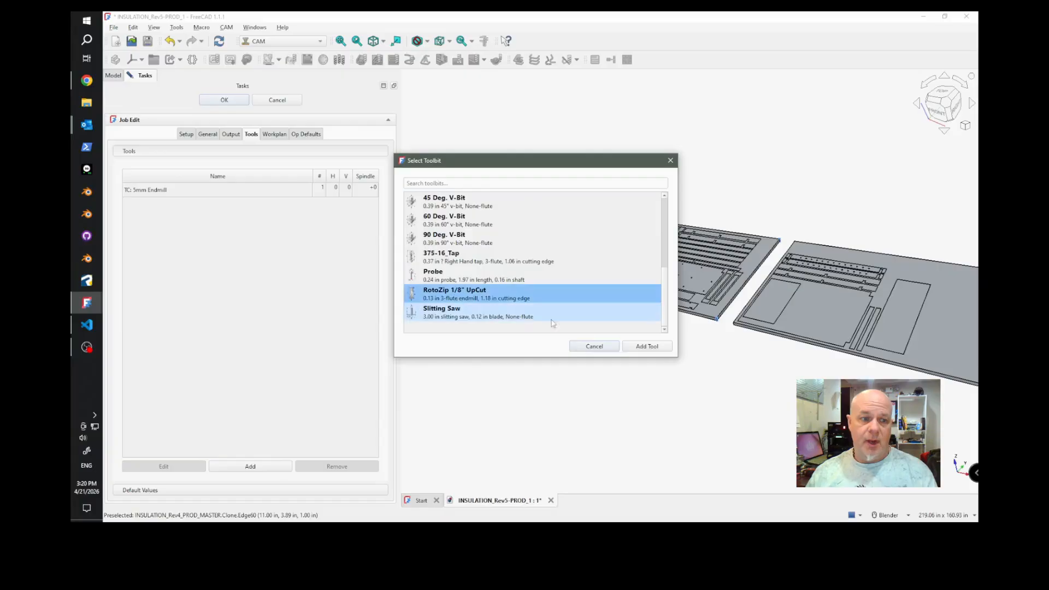
{"action": "left_click", "coordinate": [646, 346]}
{"action": "left_click", "coordinate": [169, 192]}
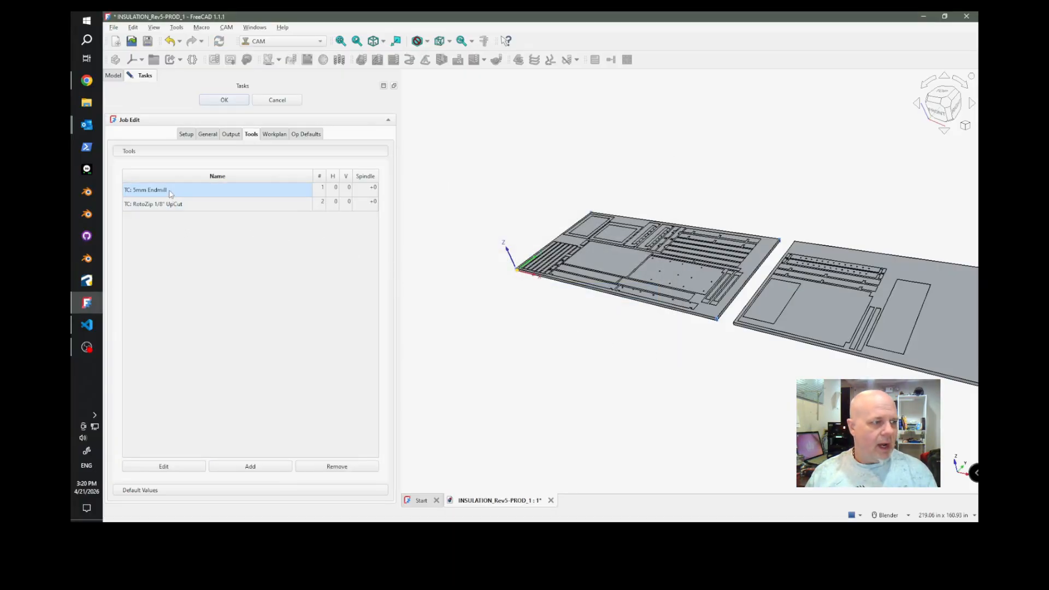
{"action": "left_click", "coordinate": [337, 467]}
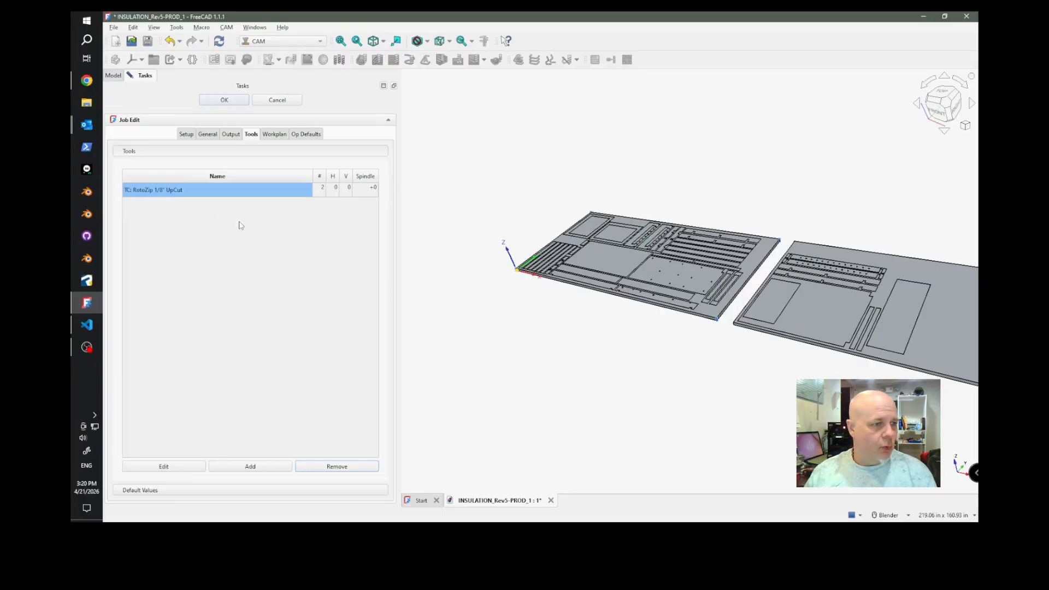
Set the RotoZip 1/8" UpCut tool's horizontal feed to 400, vertical feed to 90 and spindle speed to 12000, and accept the job settings.
{"action": "left_click", "coordinate": [334, 192]}
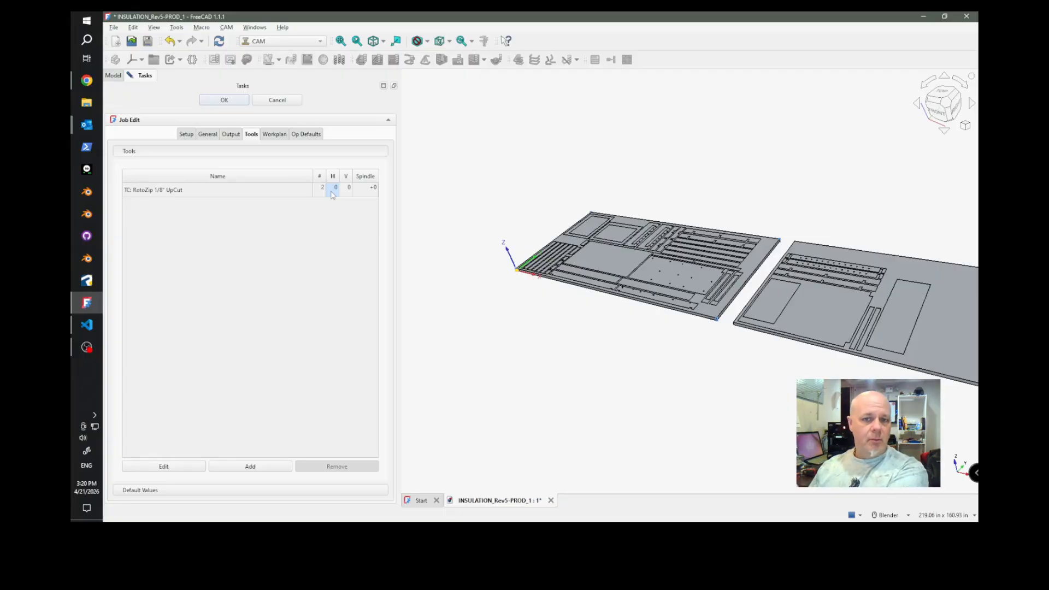
{"action": "double_click", "coordinate": [332, 191]}
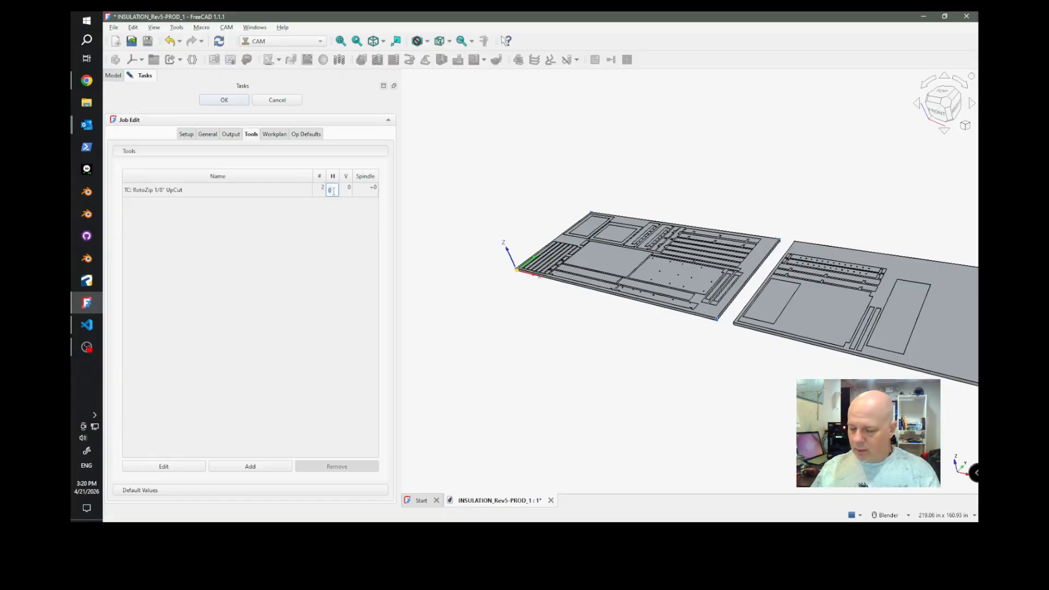
{"action": "type", "text": "400"}
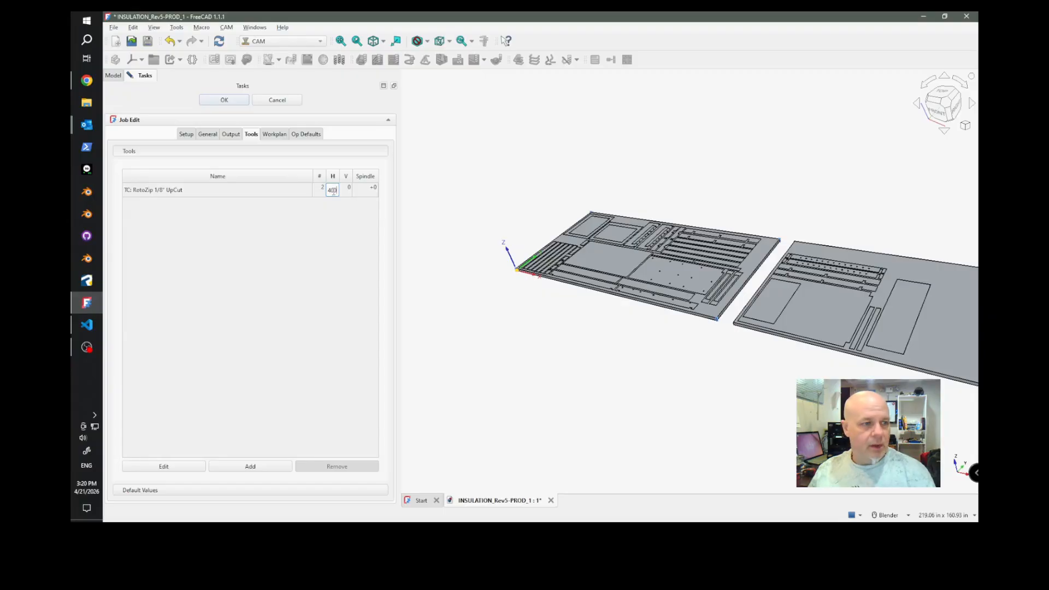
{"action": "key", "text": "Tab"}
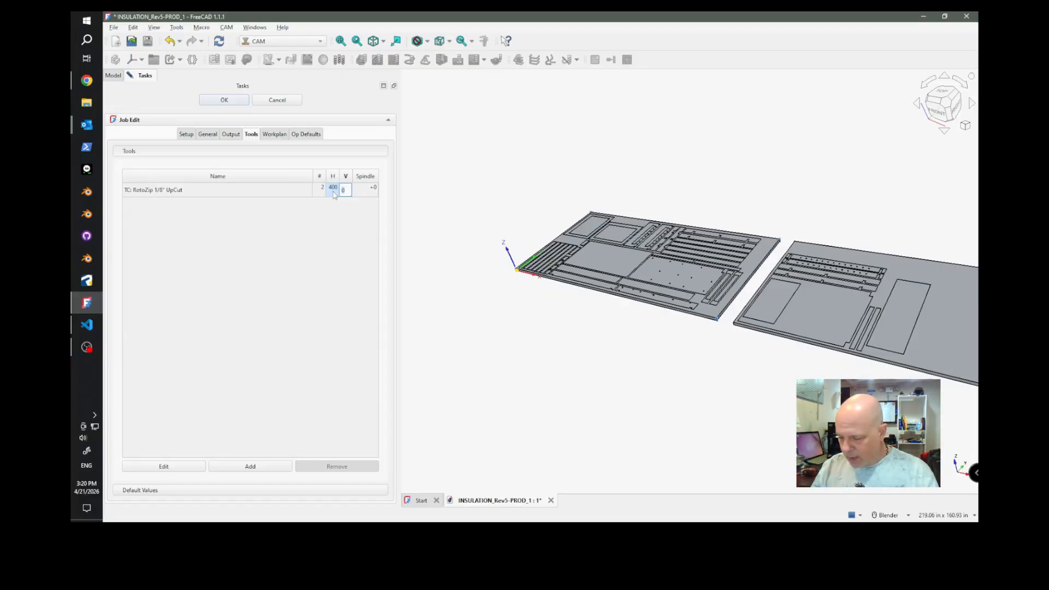
{"action": "type", "text": "90"}
{"action": "key", "text": "Tab"}
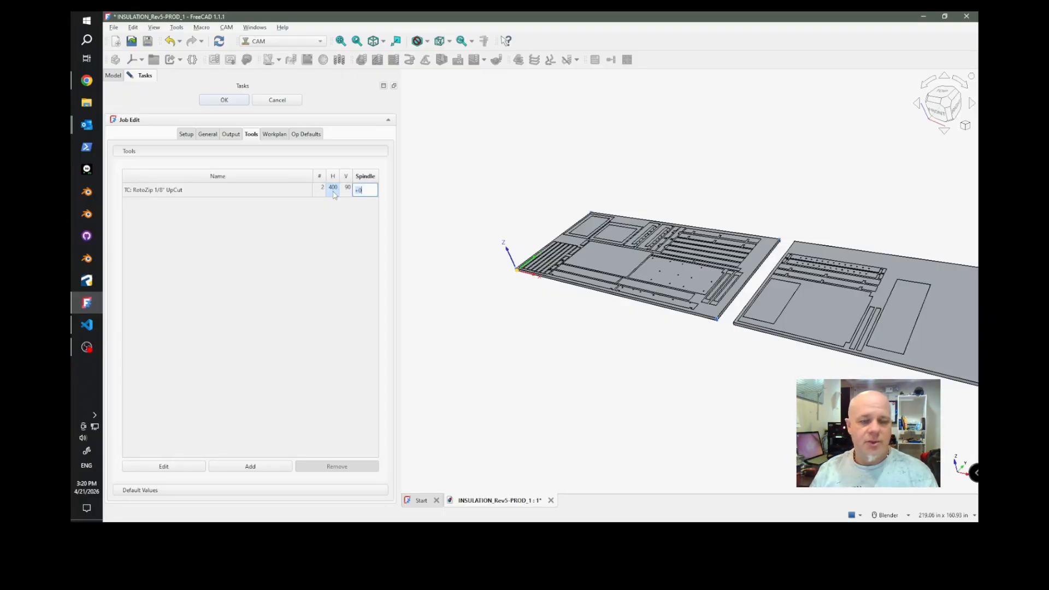
{"action": "type", "text": "12"}
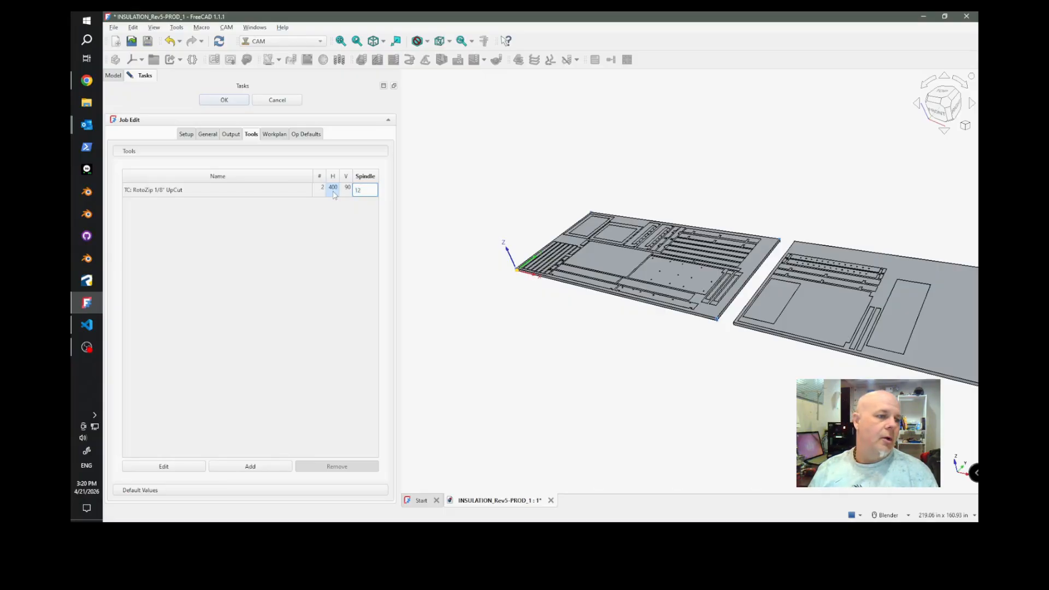
{"action": "type", "text": "000"}
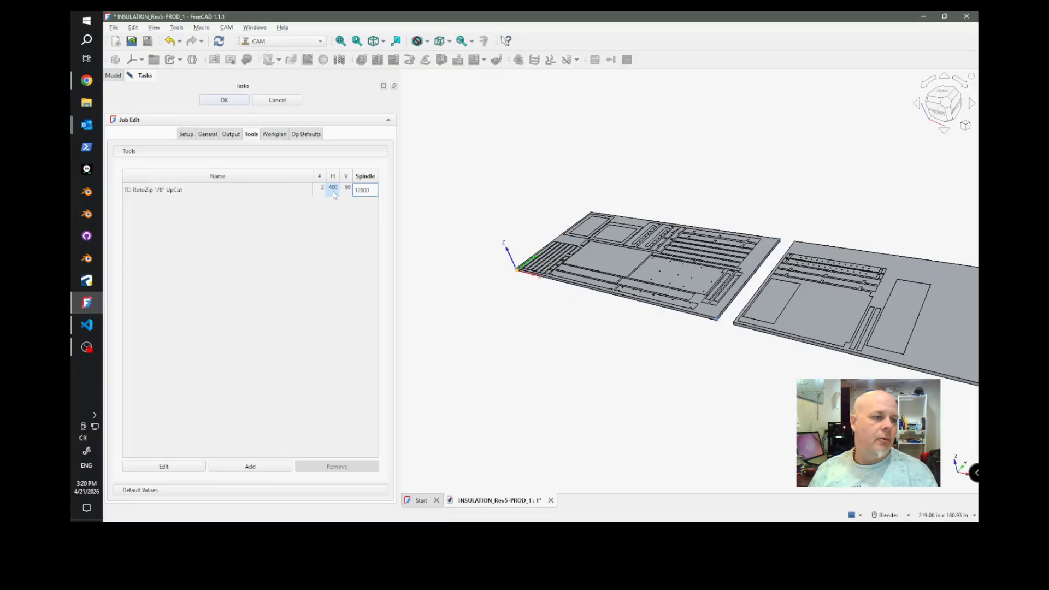
{"action": "key", "text": "Tab"}
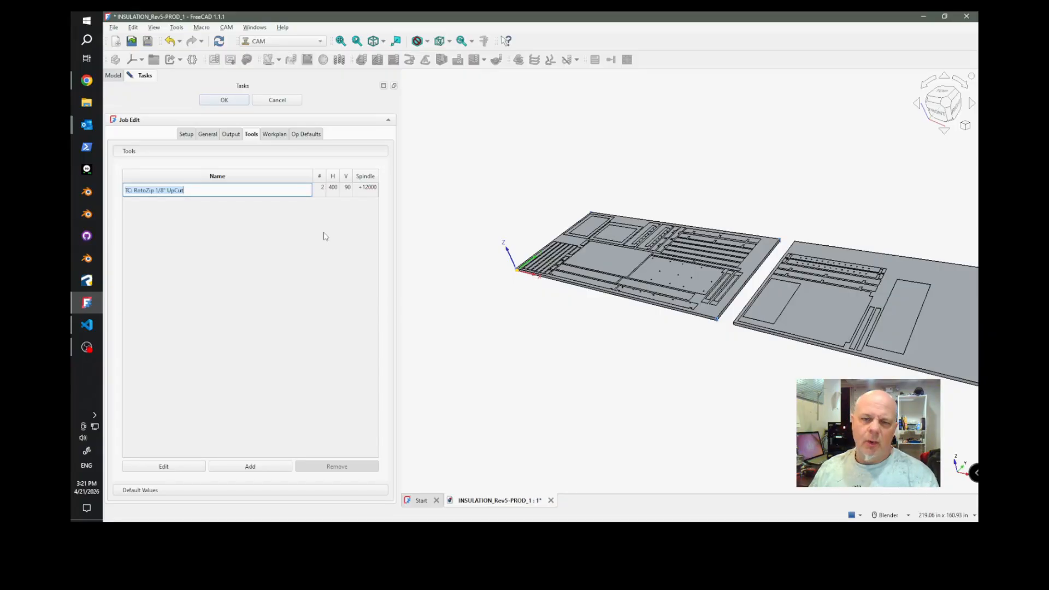
{"action": "key", "text": "End"}
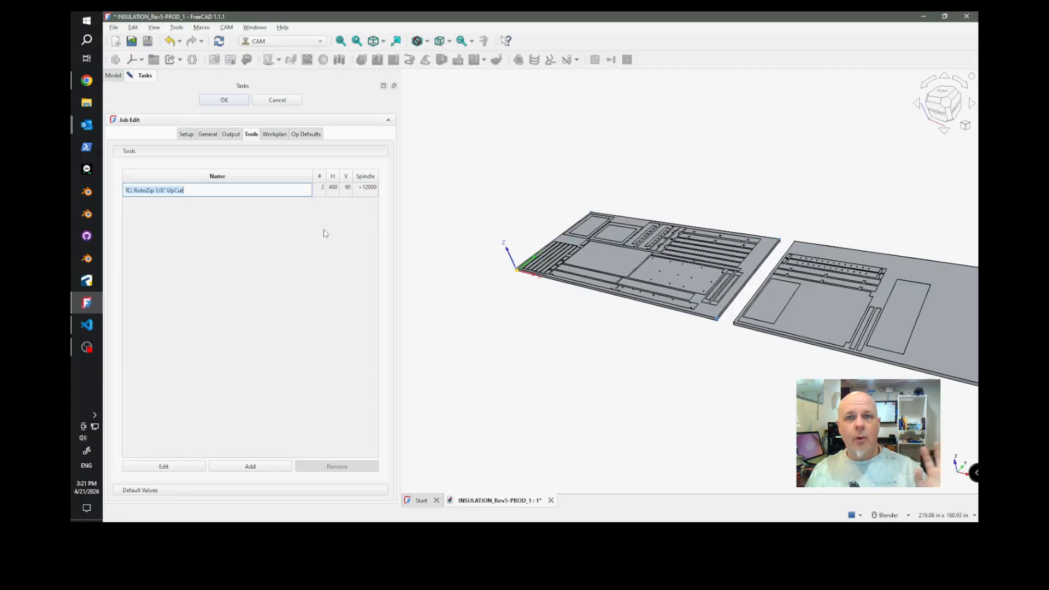
{"action": "left_click", "coordinate": [234, 101]}
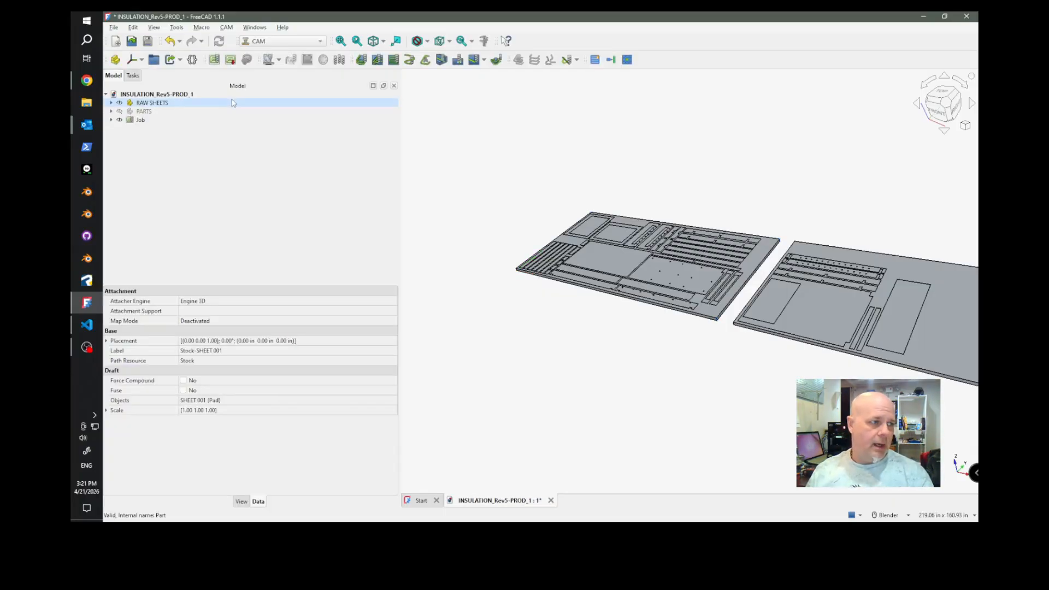
Expand the Job in the model tree, narrow the side panel and hide RAW SHEETS.
{"action": "left_click", "coordinate": [142, 121]}
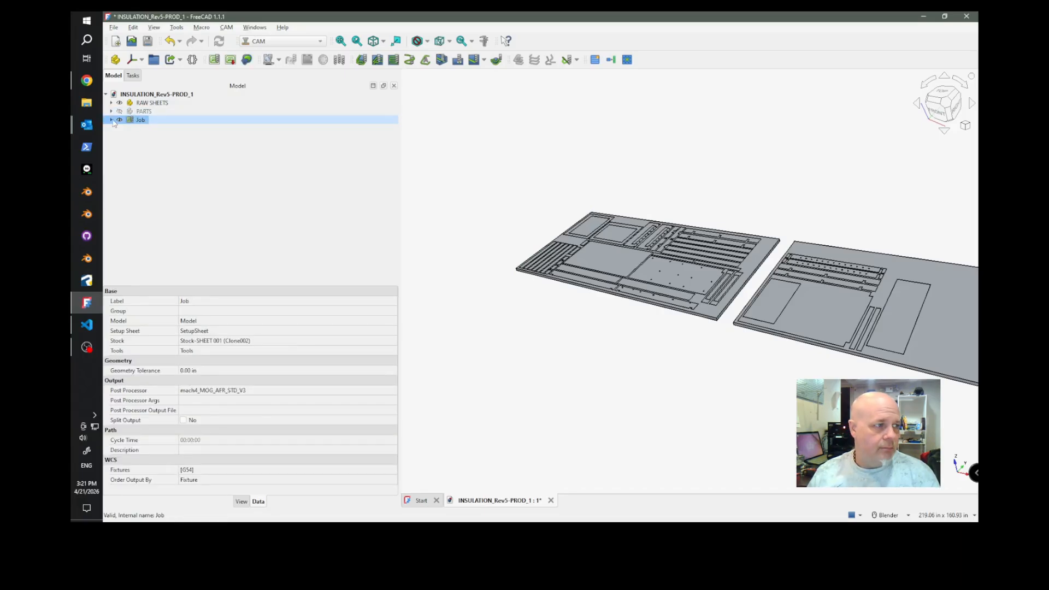
{"action": "left_click", "coordinate": [111, 120]}
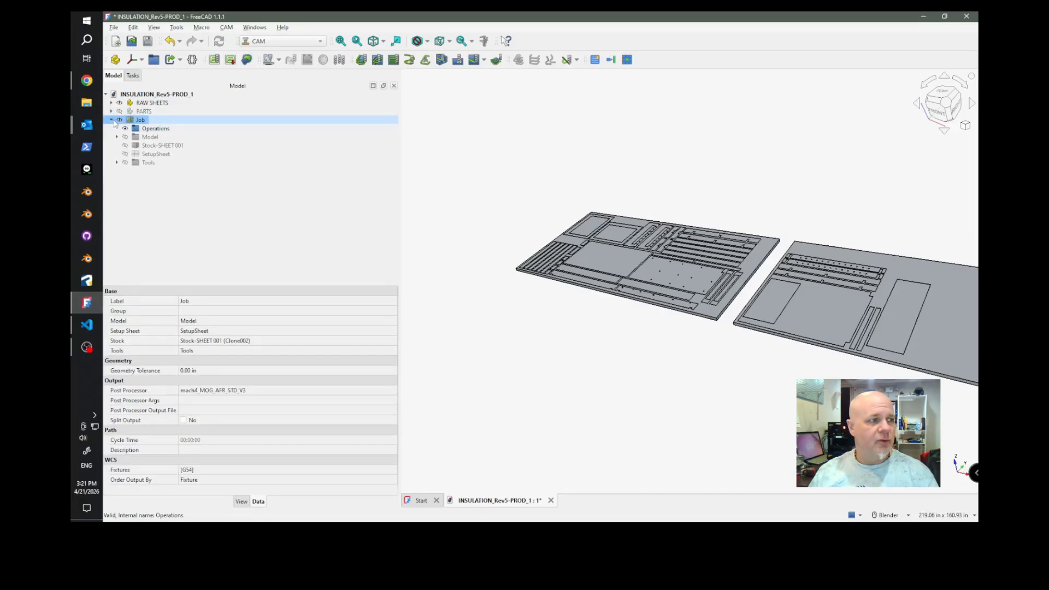
{"action": "left_click", "coordinate": [156, 129]}
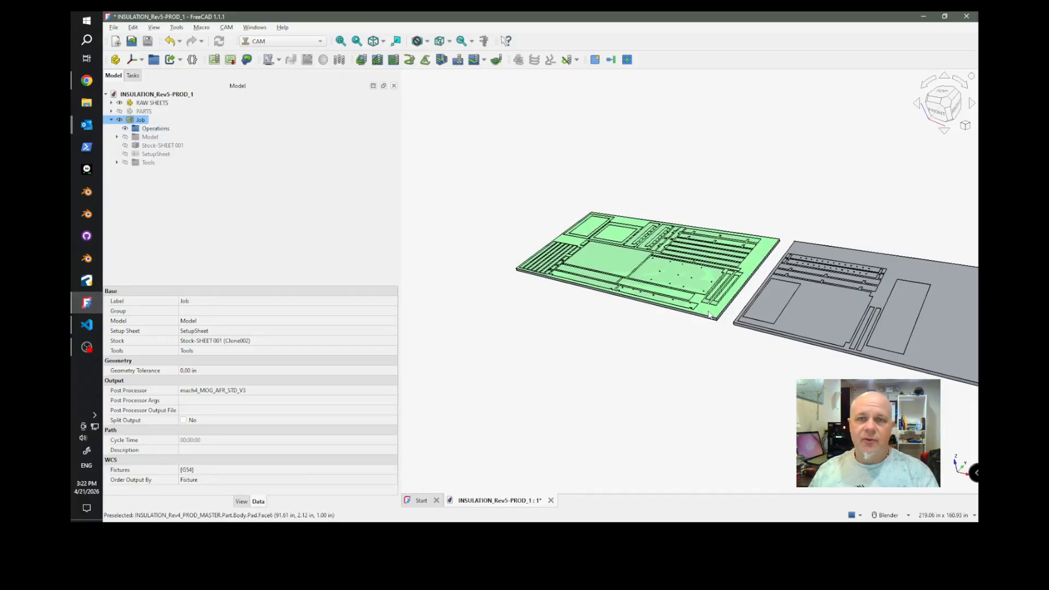
{"action": "left_click_drag", "start_coordinate": [399, 242], "coordinate": [297, 240]}
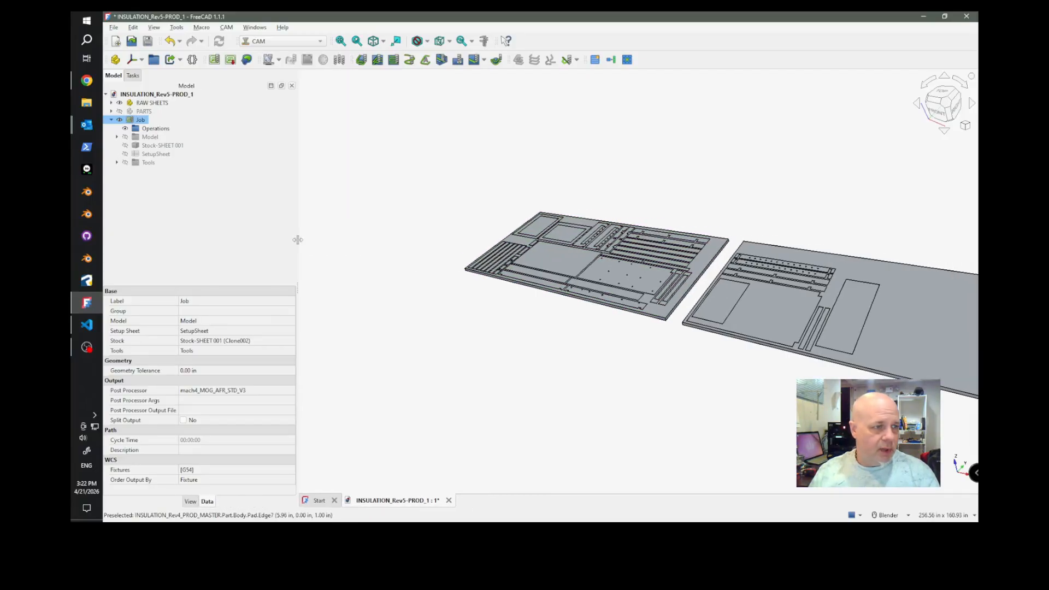
{"action": "left_click", "coordinate": [119, 104]}
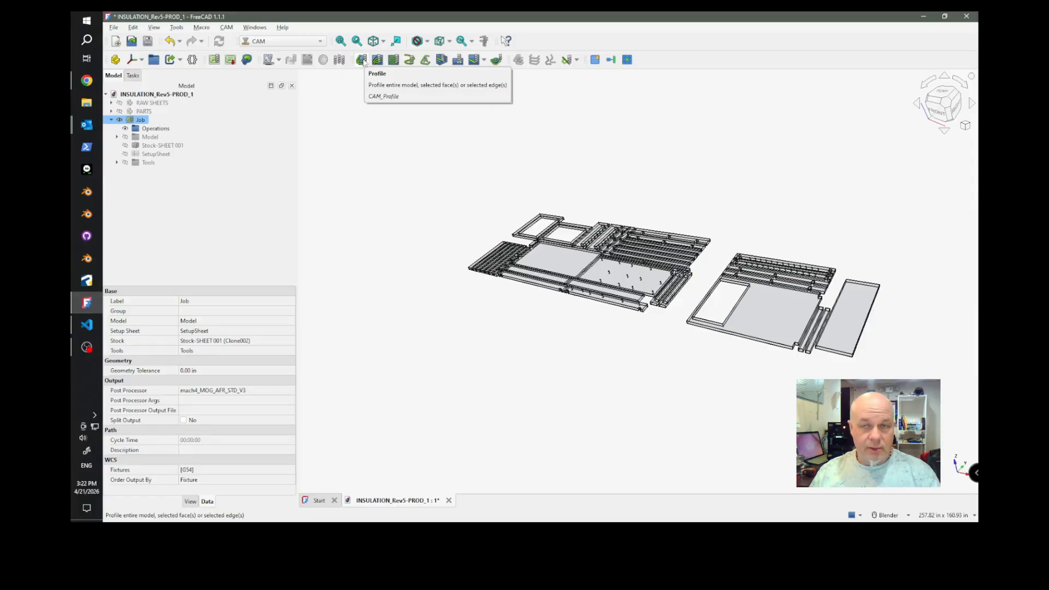
Start a Profile operation in the job and open its base geometry settings.
{"action": "scroll", "coordinate": [572, 248], "scroll_direction": "up", "scroll_amount": 5}
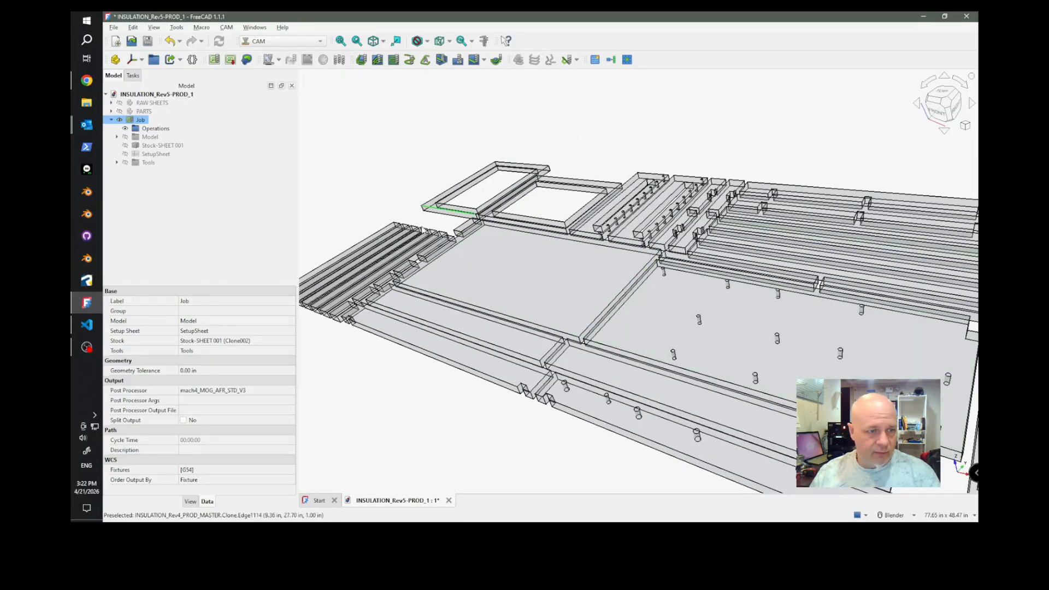
{"action": "scroll", "coordinate": [593, 199], "scroll_direction": "down", "scroll_amount": 3}
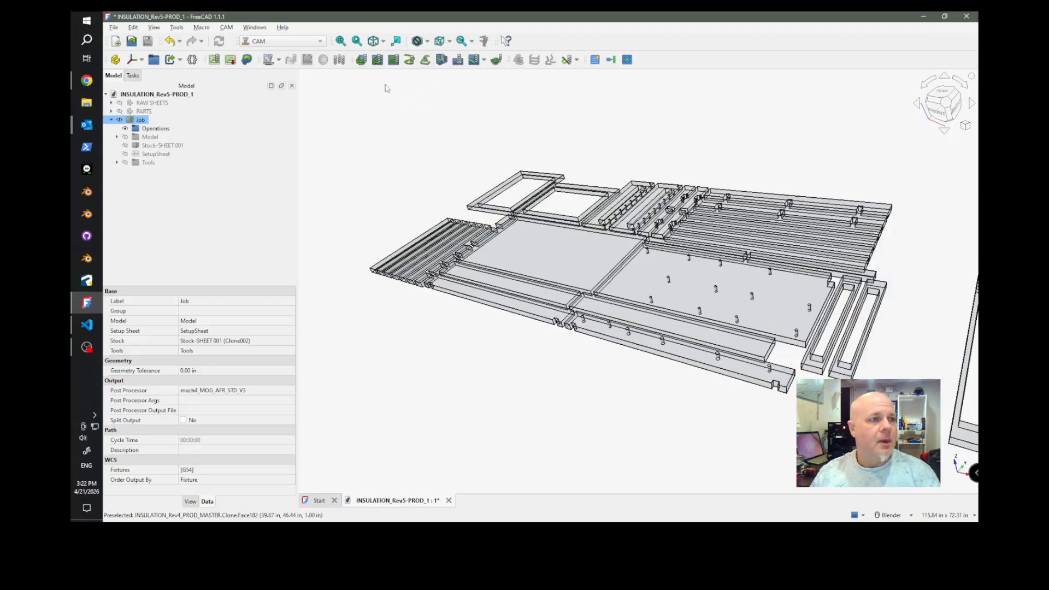
{"action": "left_click", "coordinate": [362, 60]}
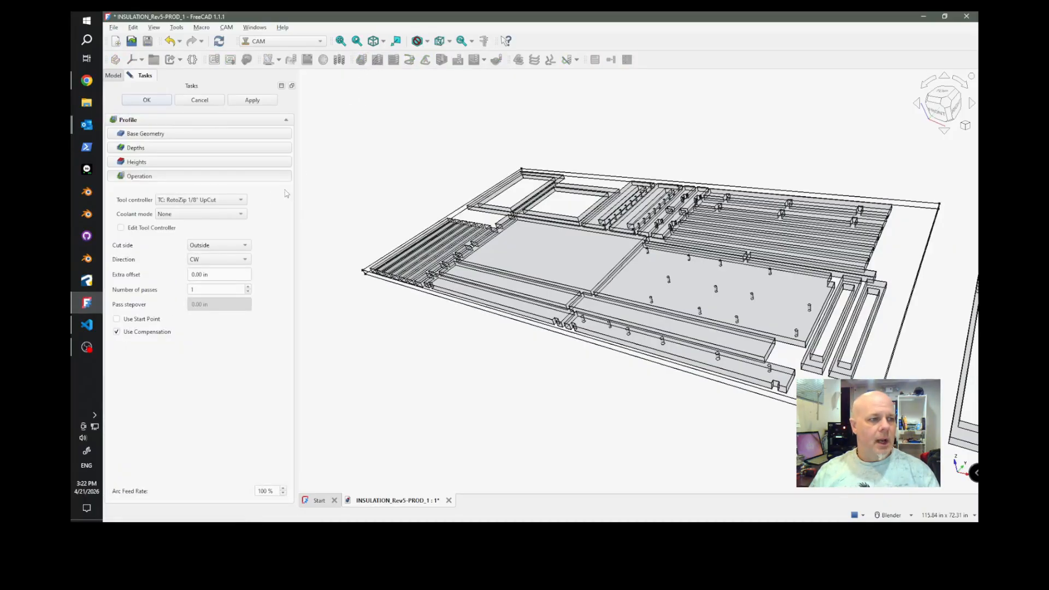
{"action": "left_click_drag", "start_coordinate": [295, 191], "coordinate": [326, 191]}
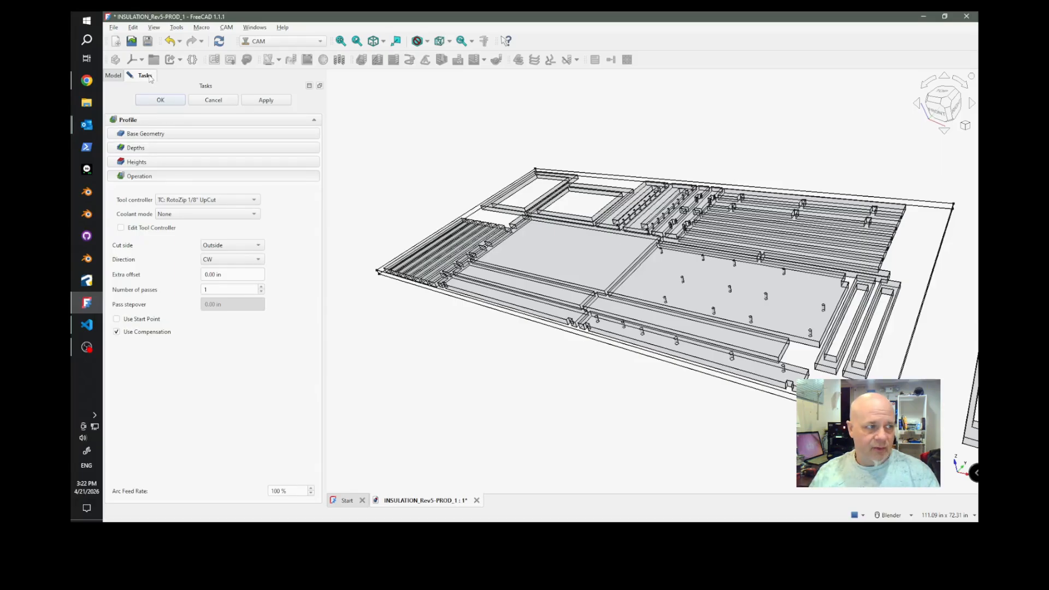
{"action": "left_click", "coordinate": [166, 135]}
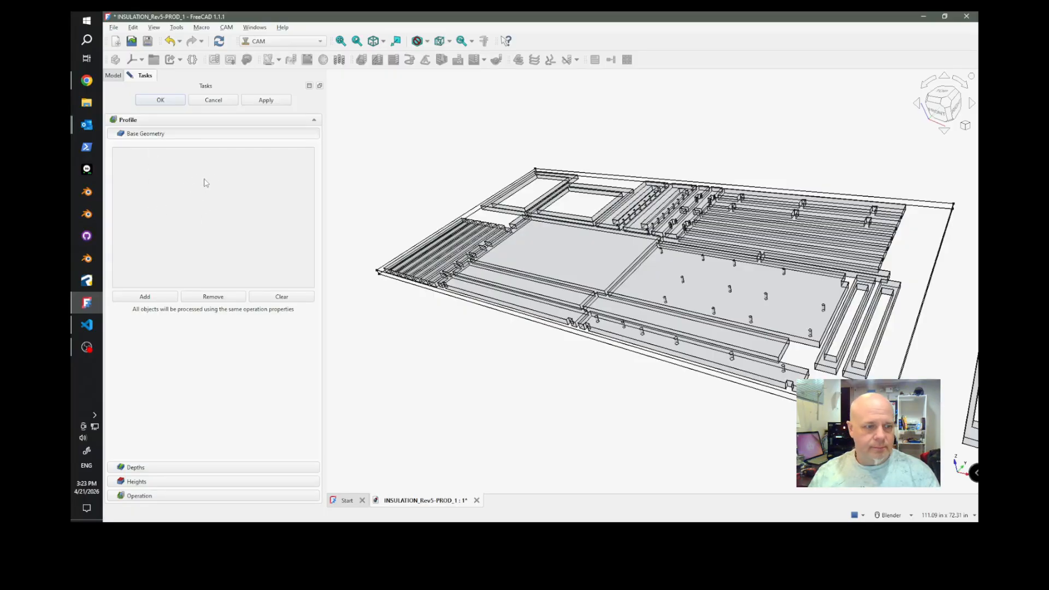
Select the bottom faces of the six long parallel strips and the first small block at the first sheet's origin end.
{"action": "scroll", "coordinate": [634, 377], "scroll_direction": "up", "scroll_amount": 2}
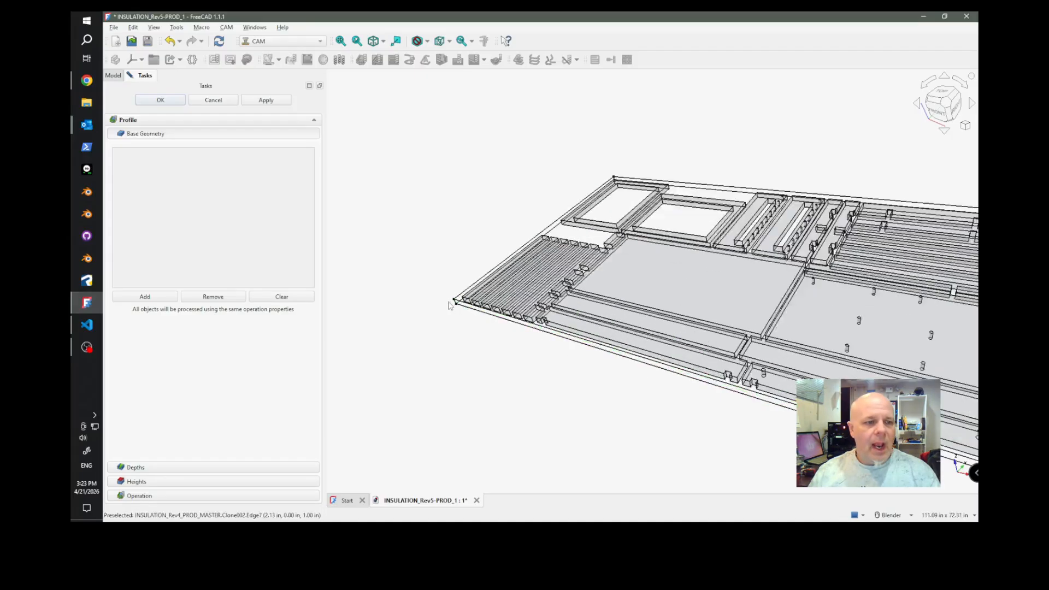
{"action": "scroll", "coordinate": [487, 325], "scroll_direction": "up", "scroll_amount": 2}
{"action": "scroll", "coordinate": [460, 316], "scroll_direction": "down", "scroll_amount": 3}
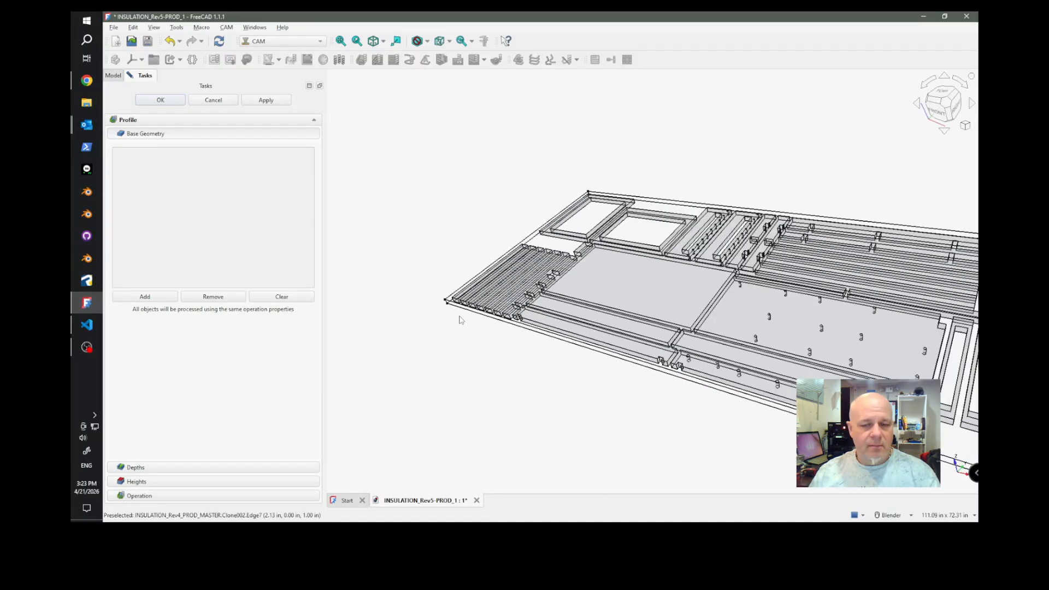
{"action": "scroll", "coordinate": [460, 321], "scroll_direction": "down", "scroll_amount": 2}
{"action": "scroll", "coordinate": [480, 326], "scroll_direction": "up", "scroll_amount": 3}
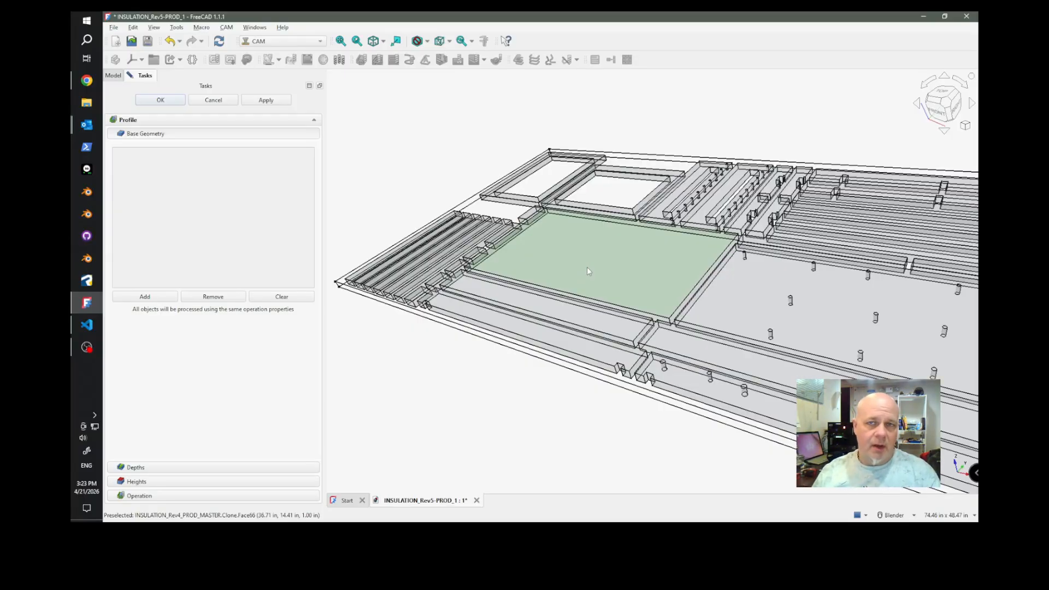
{"action": "middle_click_drag", "start_coordinate": [648, 445], "coordinate": [628, 398]}
{"action": "scroll", "coordinate": [687, 300], "scroll_direction": "down", "scroll_amount": 3}
{"action": "scroll", "coordinate": [543, 285], "scroll_direction": "up", "scroll_amount": 3}
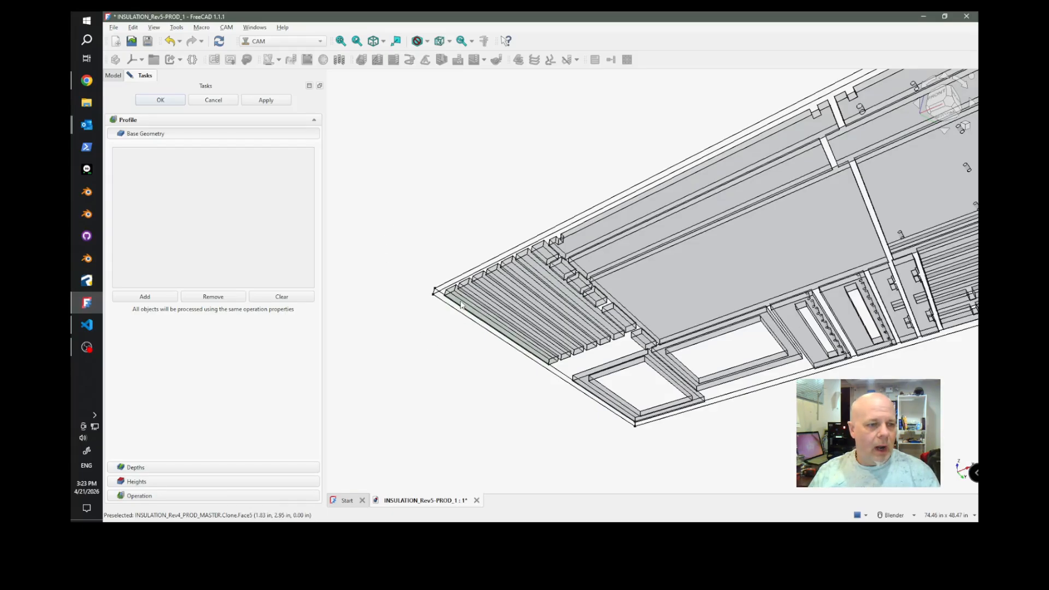
{"action": "mouse_move", "coordinate": [459, 313]}
{"action": "middle_mouse_down"}
{"action": "mouse_move", "coordinate": [448, 337]}
{"action": "mouse_move", "coordinate": [443, 322]}
{"action": "middle_mouse_up"}
{"action": "scroll", "coordinate": [435, 279], "scroll_direction": "down", "scroll_amount": 3}
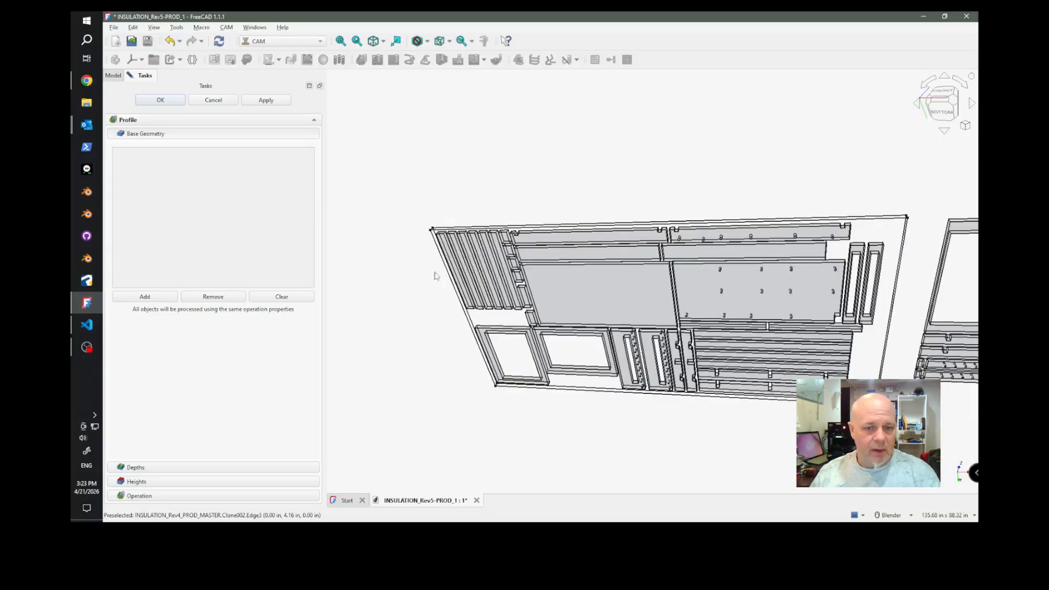
{"action": "scroll", "coordinate": [455, 317], "scroll_direction": "up", "scroll_amount": 1}
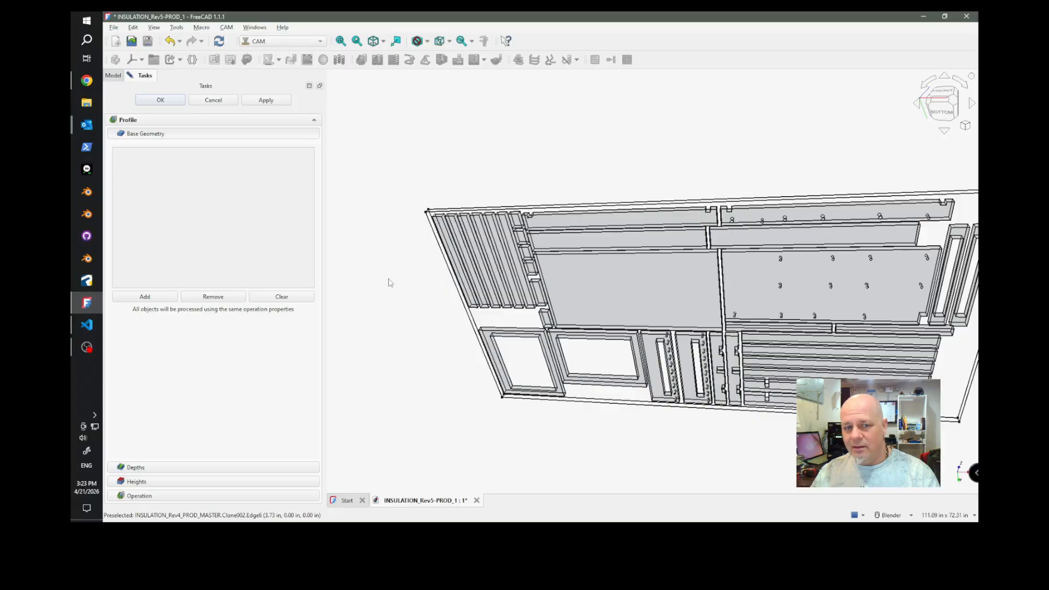
{"action": "left_click", "coordinate": [444, 236]}
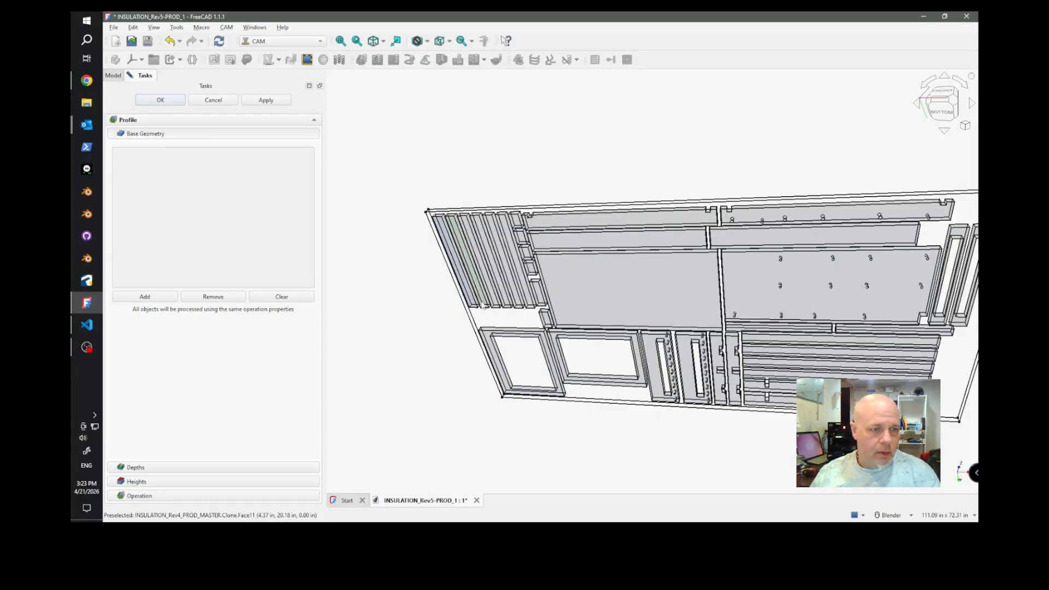
{"action": "scroll", "coordinate": [482, 282], "scroll_direction": "up", "scroll_amount": 2}
{"action": "scroll", "coordinate": [483, 283], "scroll_direction": "up", "scroll_amount": 2}
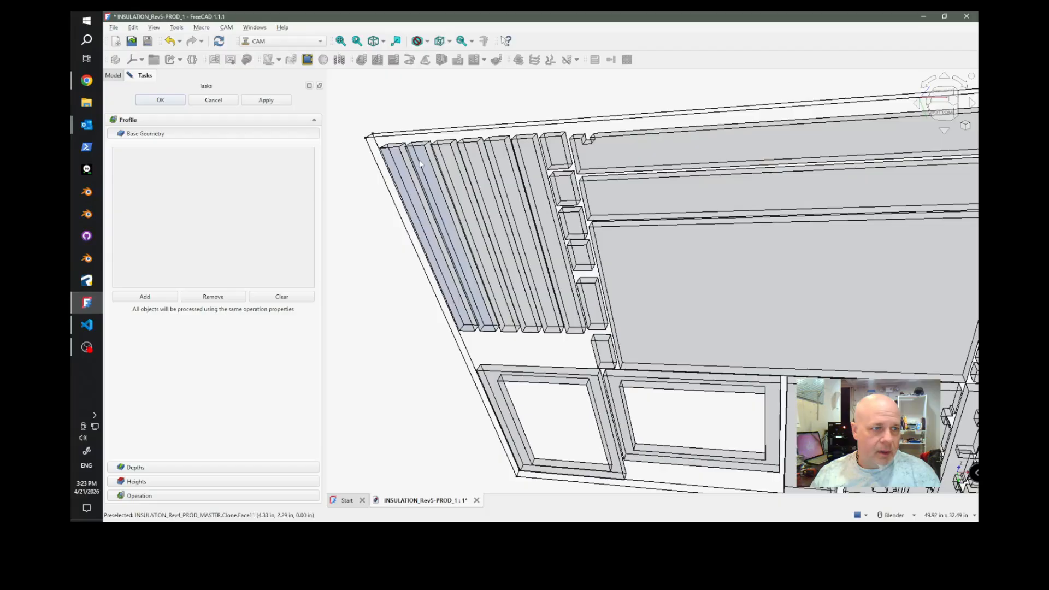
{"action": "left_click", "coordinate": [447, 162], "text": "ctrl"}
{"action": "left_click", "coordinate": [476, 163], "text": "ctrl"}
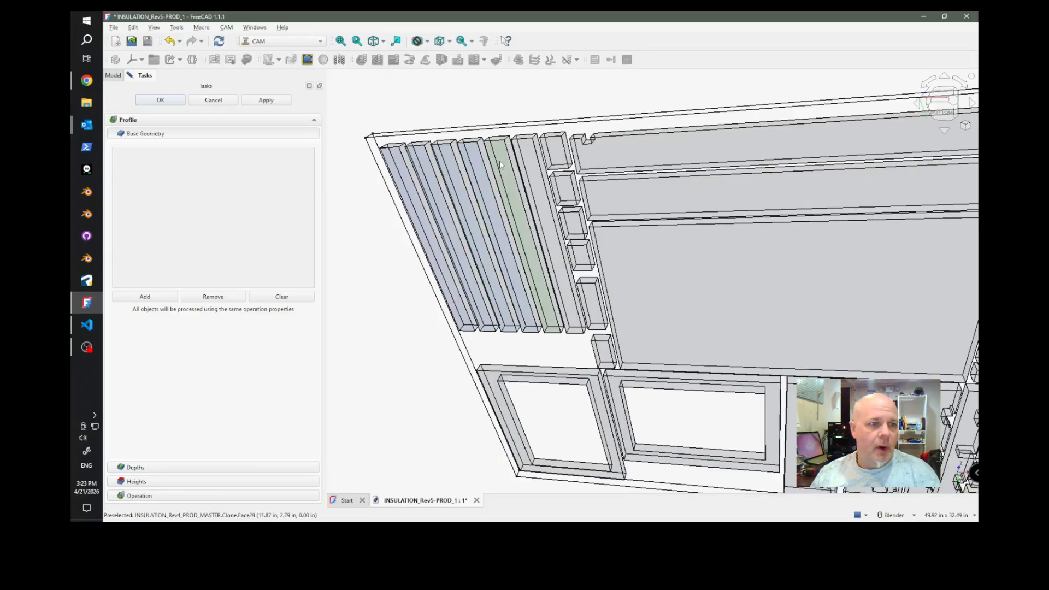
{"action": "left_click", "coordinate": [499, 160], "text": "ctrl"}
{"action": "left_click", "coordinate": [536, 164], "text": "ctrl"}
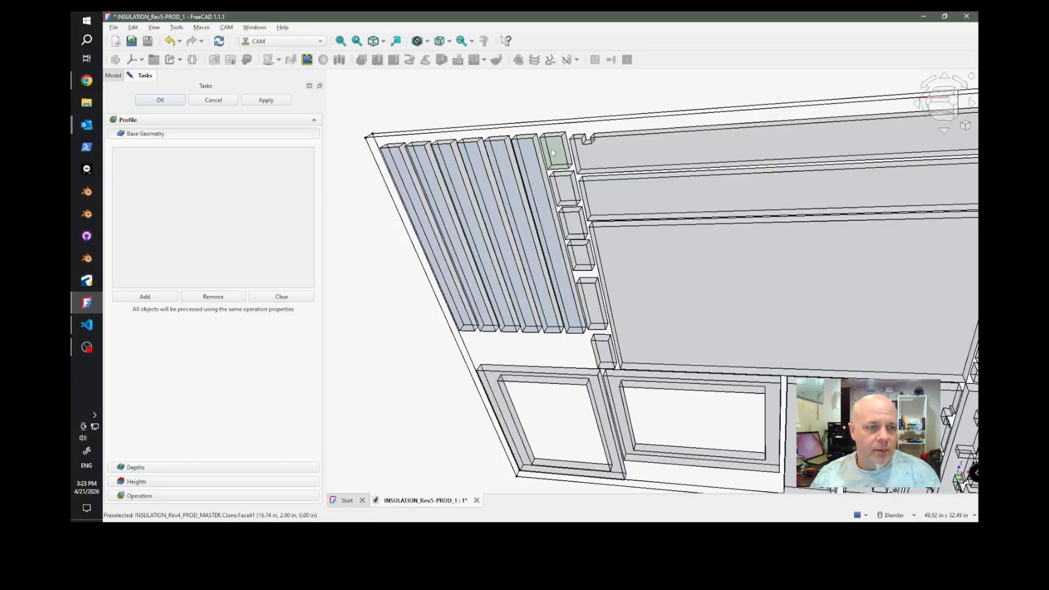
Extend the selection with the bottom faces of the remaining small blocks beside the strips and the two rectangular frames.
{"action": "left_click", "coordinate": [564, 197], "text": "ctrl"}
{"action": "left_click", "coordinate": [573, 223], "text": "ctrl"}
{"action": "left_click", "coordinate": [580, 255], "text": "ctrl"}
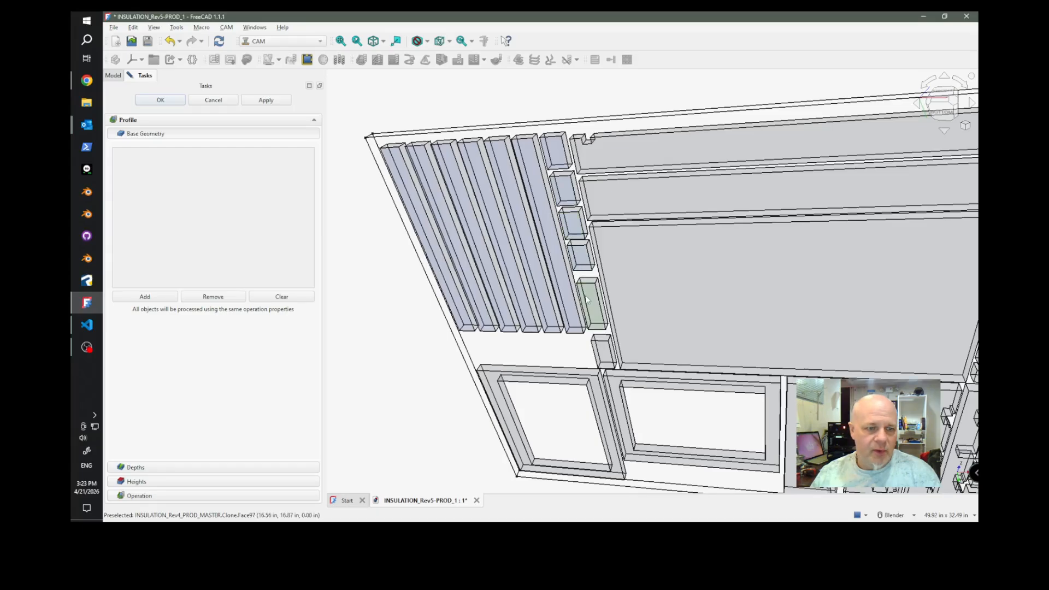
{"action": "left_click", "coordinate": [593, 304], "text": "ctrl"}
{"action": "left_click", "coordinate": [605, 348], "text": "ctrl"}
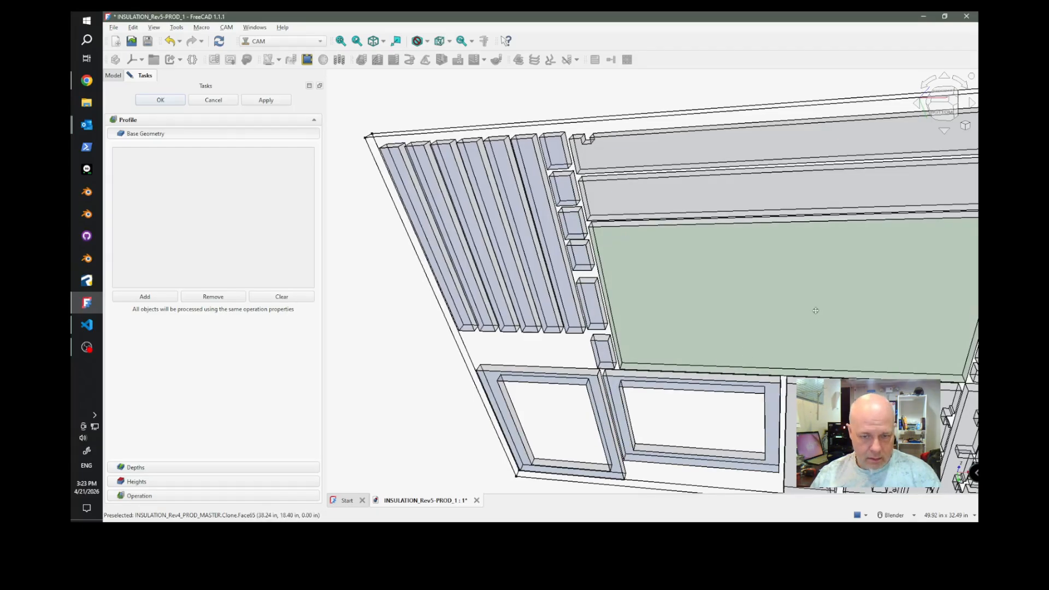
Extend the selection with the bottom faces of the slotted and notched parts beside the frames and the long slats next to them.
{"action": "middle_click_drag", "start_coordinate": [813, 306], "coordinate": [523, 177], "text": "shift"}
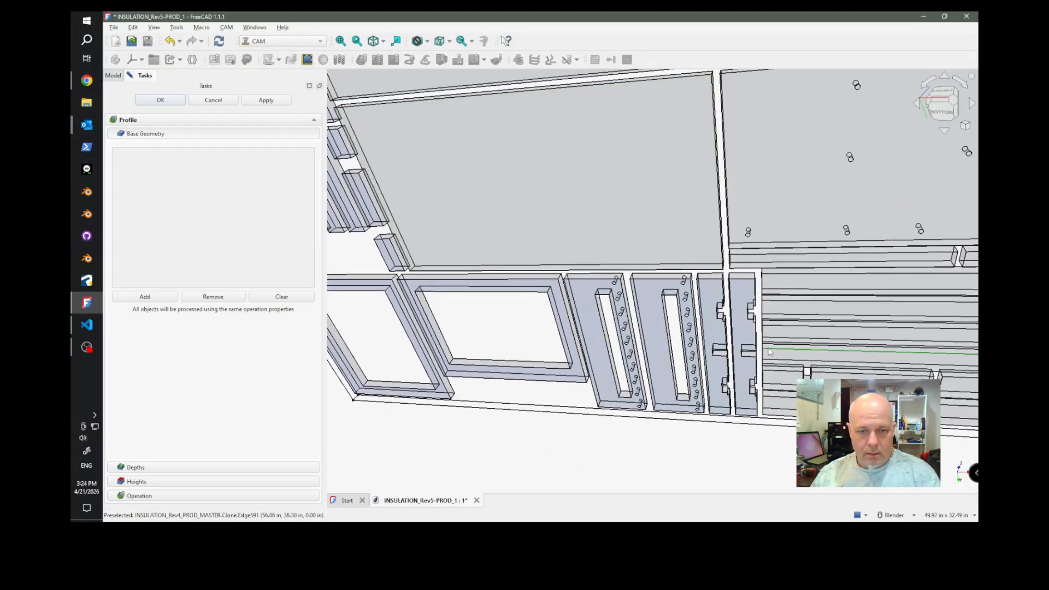
{"action": "scroll", "coordinate": [555, 283], "scroll_direction": "down", "scroll_amount": 5}
{"action": "middle_click_drag", "start_coordinate": [555, 283], "coordinate": [749, 419]}
{"action": "scroll", "coordinate": [747, 402], "scroll_direction": "up", "scroll_amount": 3}
{"action": "left_click", "coordinate": [747, 375], "text": "ctrl"}
{"action": "left_click", "coordinate": [762, 340], "text": "ctrl"}
{"action": "left_click", "coordinate": [777, 305], "text": "ctrl"}
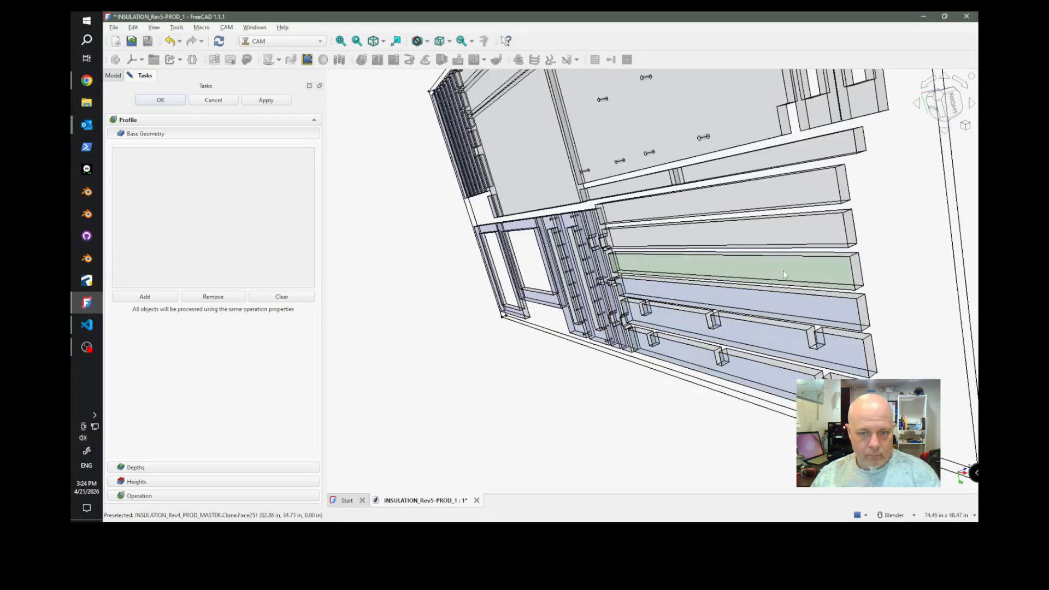
{"action": "left_click", "coordinate": [783, 272], "text": "ctrl"}
{"action": "left_click", "coordinate": [763, 235], "text": "ctrl"}
{"action": "left_click", "coordinate": [729, 200], "text": "ctrl"}
{"action": "left_click", "coordinate": [649, 183], "text": "ctrl"}
{"action": "left_click", "coordinate": [714, 170], "text": "ctrl"}
Complete the selection with the bottom faces of the first sheet's large panels, long edge pieces and two narrow slotted frames.
{"action": "middle_click_drag", "start_coordinate": [714, 170], "coordinate": [744, 254]}
{"action": "left_click", "coordinate": [819, 262], "text": "ctrl"}
{"action": "left_click", "coordinate": [857, 286], "text": "ctrl"}
{"action": "scroll", "coordinate": [647, 291], "scroll_direction": "down", "scroll_amount": 3}
{"action": "middle_click_drag", "start_coordinate": [644, 200], "coordinate": [761, 241]}
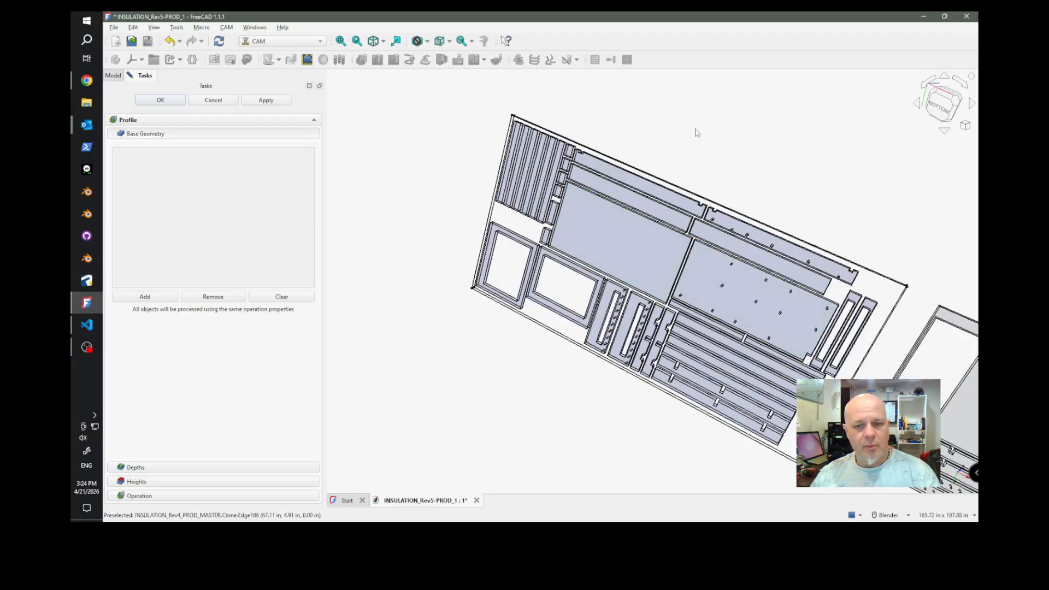
Add the selected bottom faces to the Profile operation's base geometry and apply it to generate the toolpath.
{"action": "left_click", "coordinate": [145, 297]}
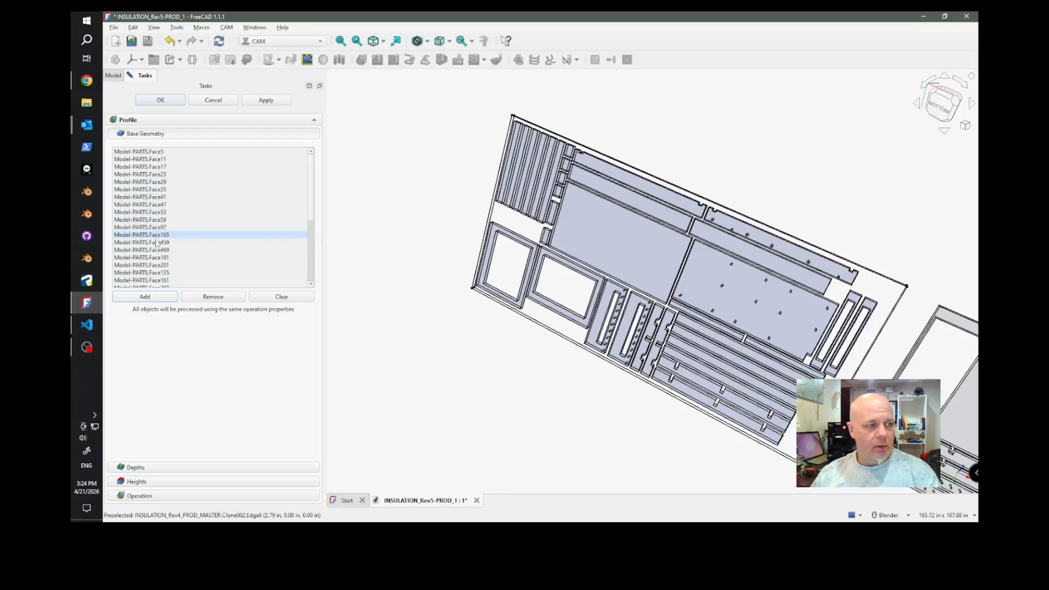
{"action": "middle_click_drag", "start_coordinate": [452, 211], "coordinate": [632, 456]}
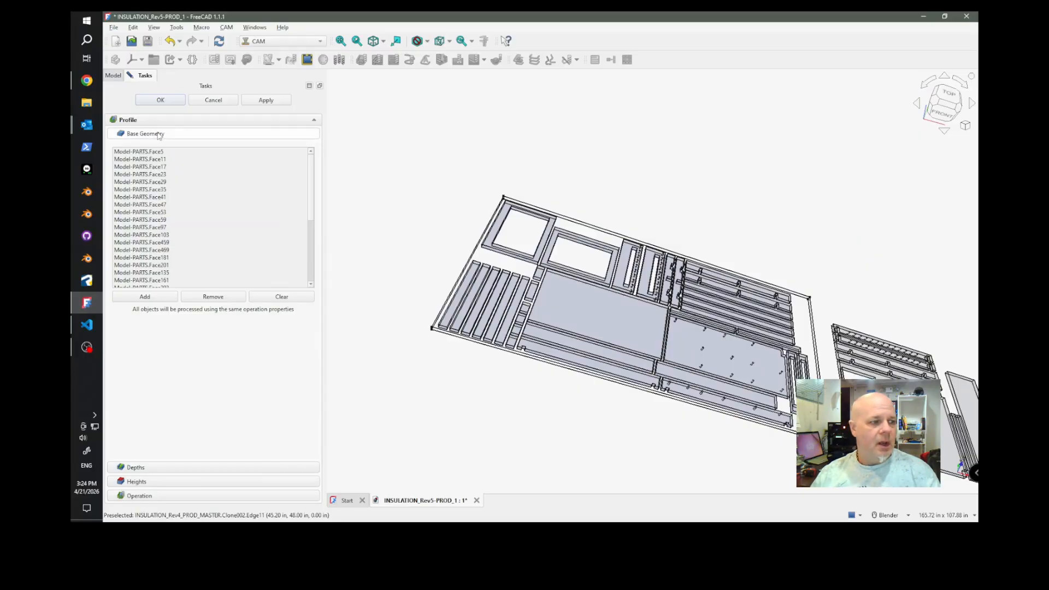
{"action": "left_click", "coordinate": [265, 100]}
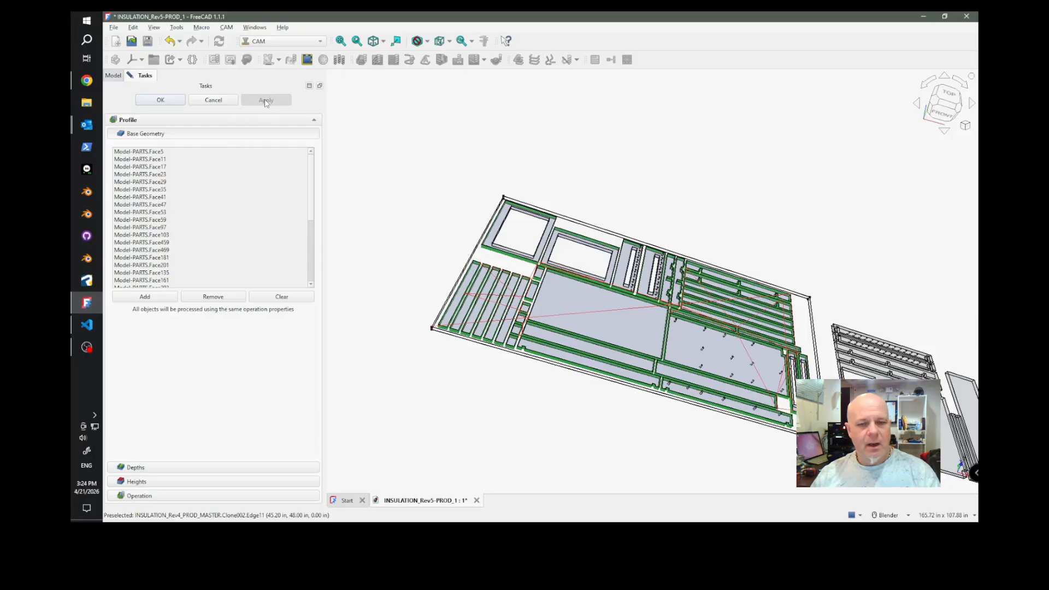
Examine the generated toolpath around the strips, small blocks, rectangular frames and slotted parts, including their inner openings.
{"action": "scroll", "coordinate": [585, 377], "scroll_direction": "up", "scroll_amount": 5}
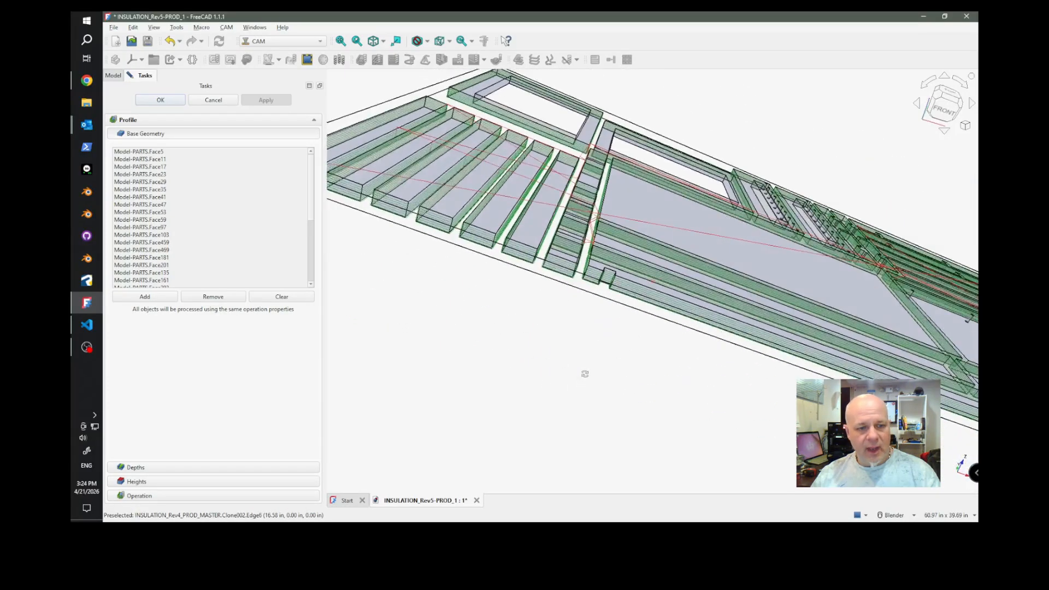
{"action": "scroll", "coordinate": [585, 374], "scroll_direction": "up", "scroll_amount": 4}
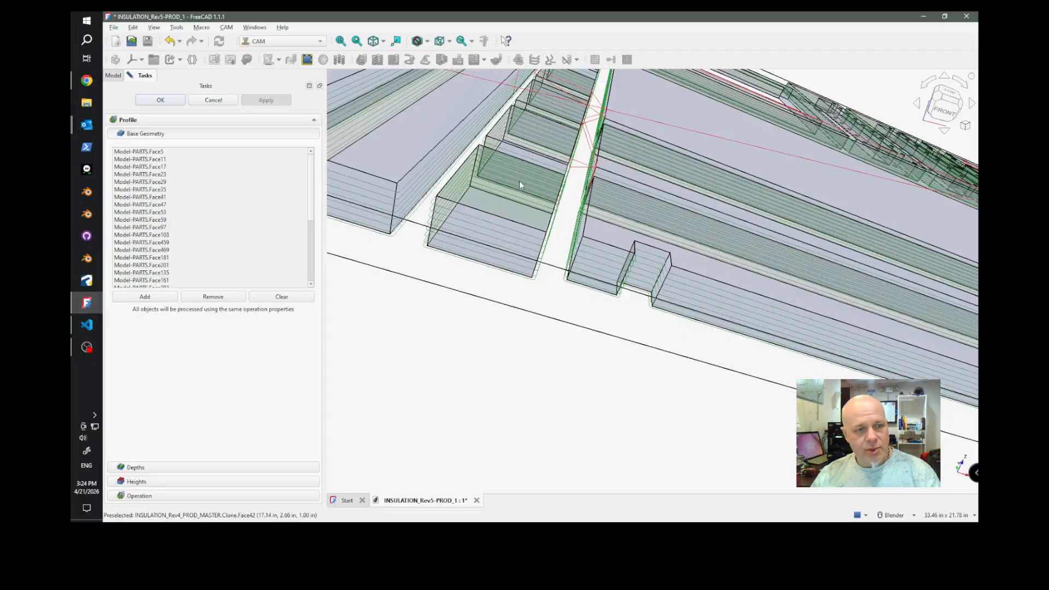
{"action": "scroll", "coordinate": [552, 317], "scroll_direction": "down", "scroll_amount": 9}
{"action": "scroll", "coordinate": [566, 345], "scroll_direction": "up", "scroll_amount": 4}
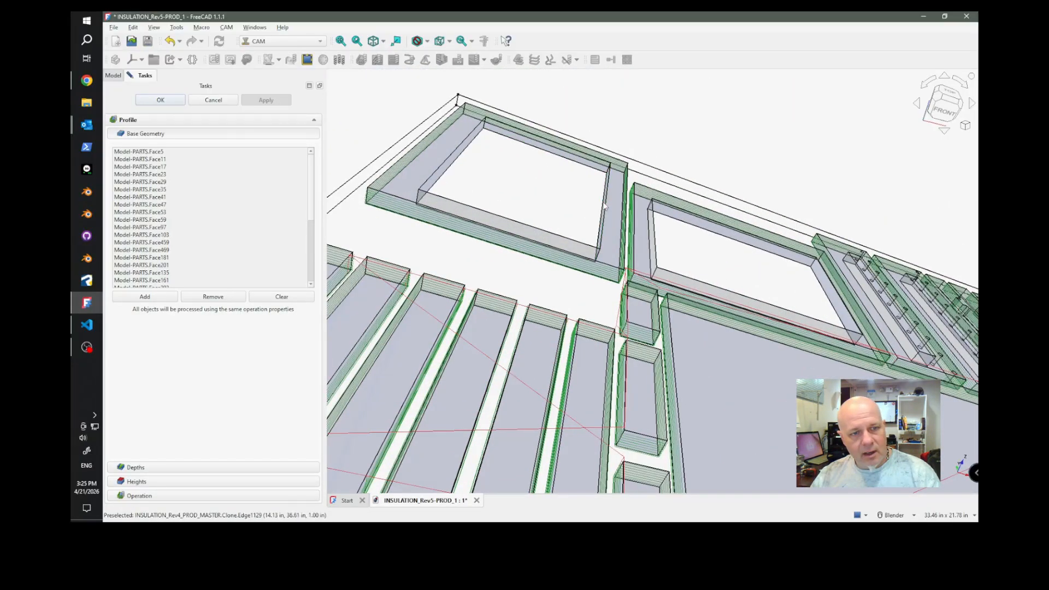
{"action": "scroll", "coordinate": [527, 200], "scroll_direction": "down", "scroll_amount": 3}
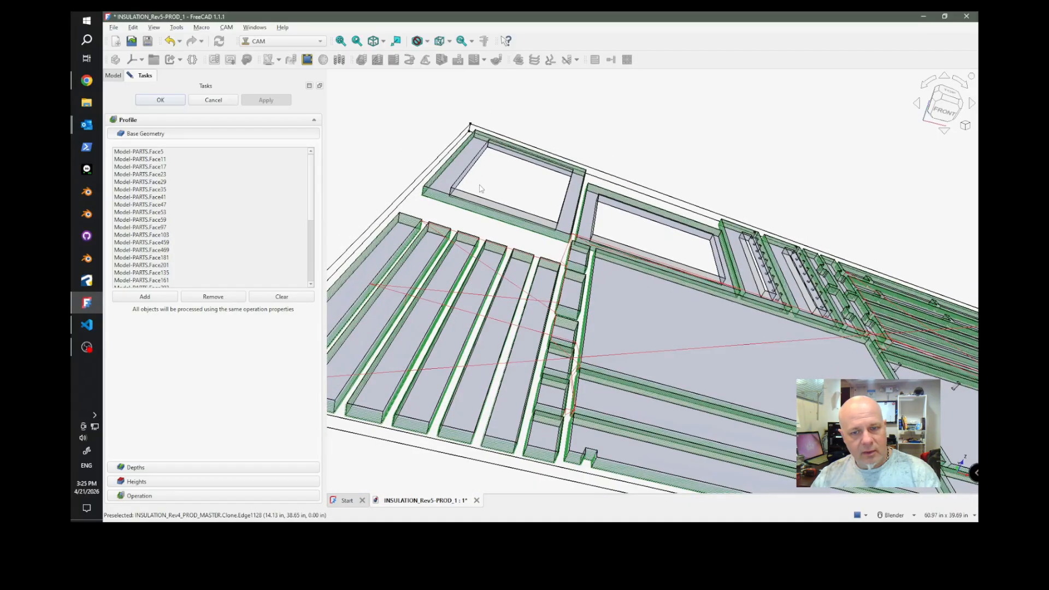
{"action": "scroll", "coordinate": [796, 304], "scroll_direction": "up", "scroll_amount": 6}
{"action": "middle_click_drag", "start_coordinate": [796, 305], "coordinate": [664, 283]}
{"action": "scroll", "coordinate": [664, 283], "scroll_direction": "down", "scroll_amount": 5}
{"action": "scroll", "coordinate": [735, 315], "scroll_direction": "up", "scroll_amount": 5}
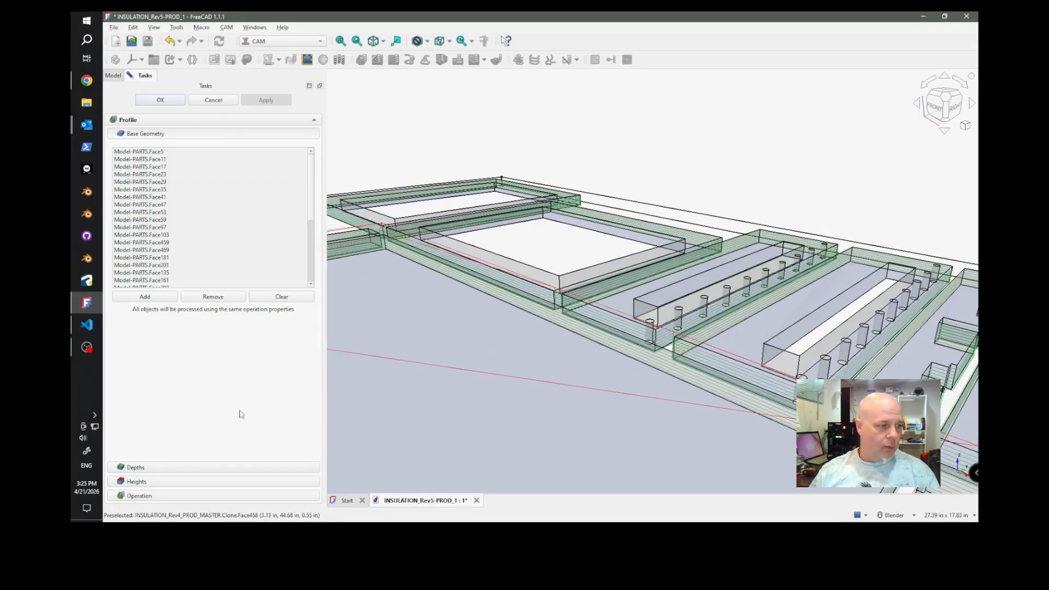
Replace the Profile operation's step down expression with 54 and recalculate the toolpath.
{"action": "left_click", "coordinate": [225, 468]}
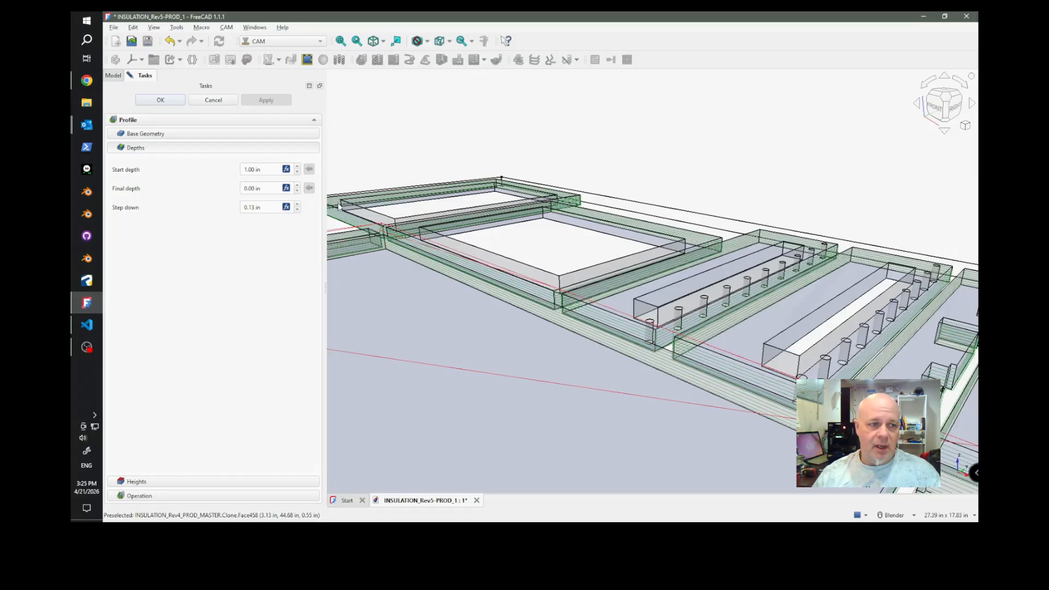
{"action": "scroll", "coordinate": [542, 232], "scroll_direction": "down", "scroll_amount": 6}
{"action": "scroll", "coordinate": [542, 231], "scroll_direction": "up", "scroll_amount": 2}
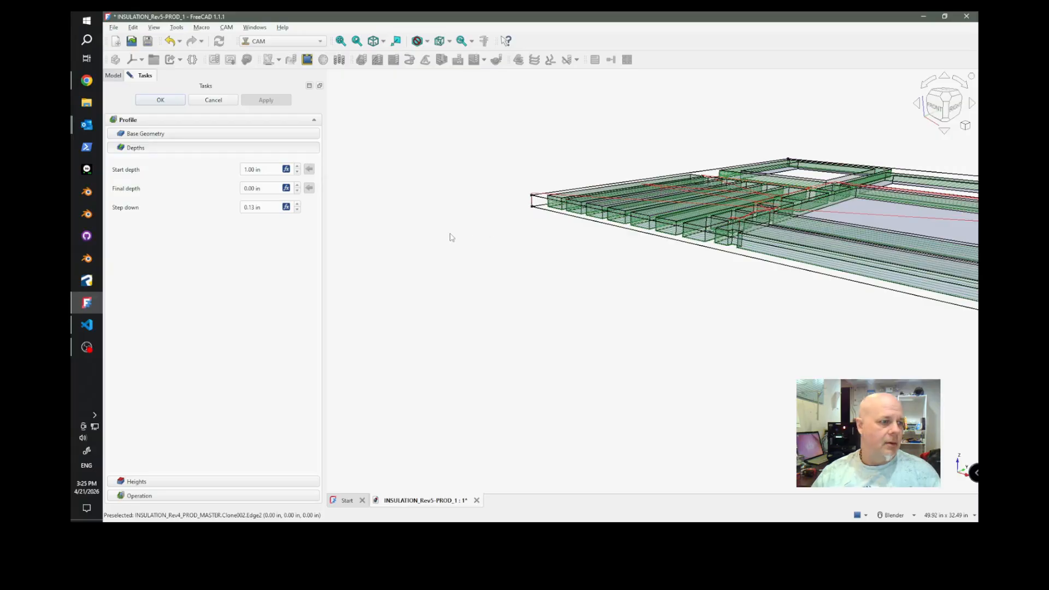
{"action": "scroll", "coordinate": [440, 250], "scroll_direction": "up", "scroll_amount": 6}
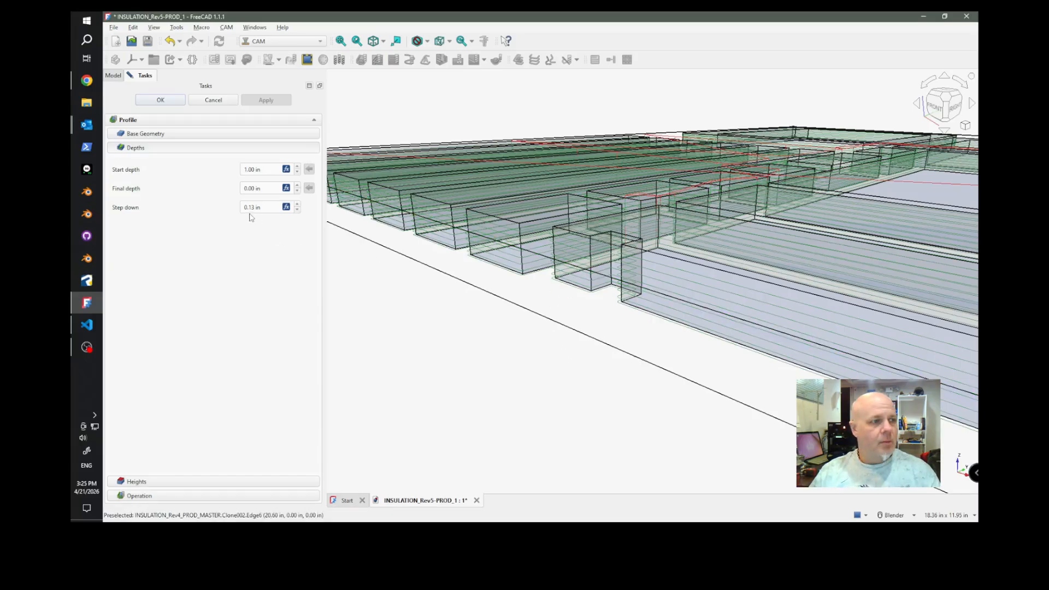
{"action": "mouse_move", "coordinate": [255, 213]}
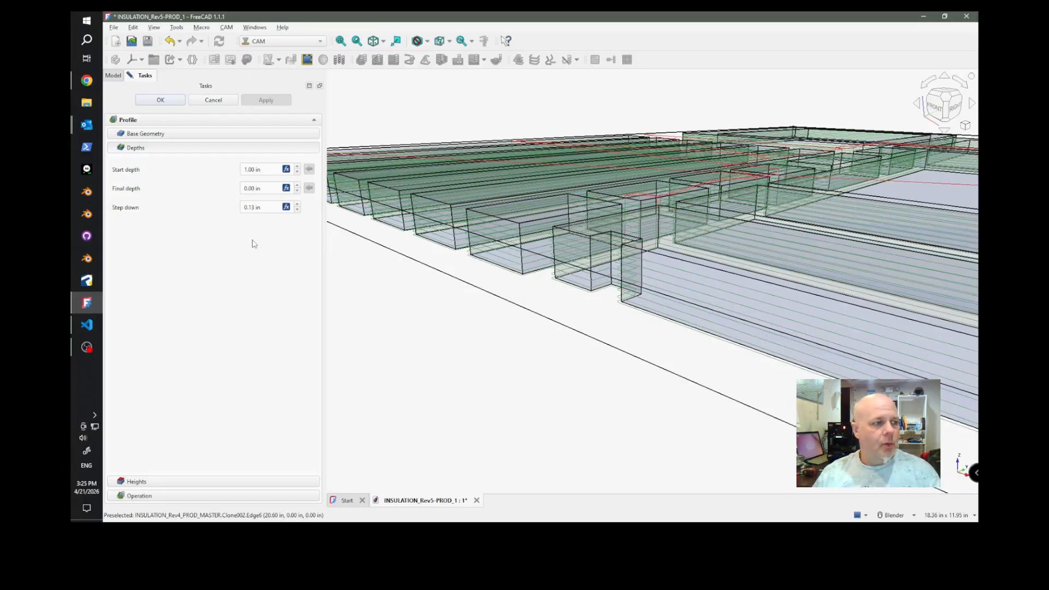
{"action": "left_click", "coordinate": [286, 208]}
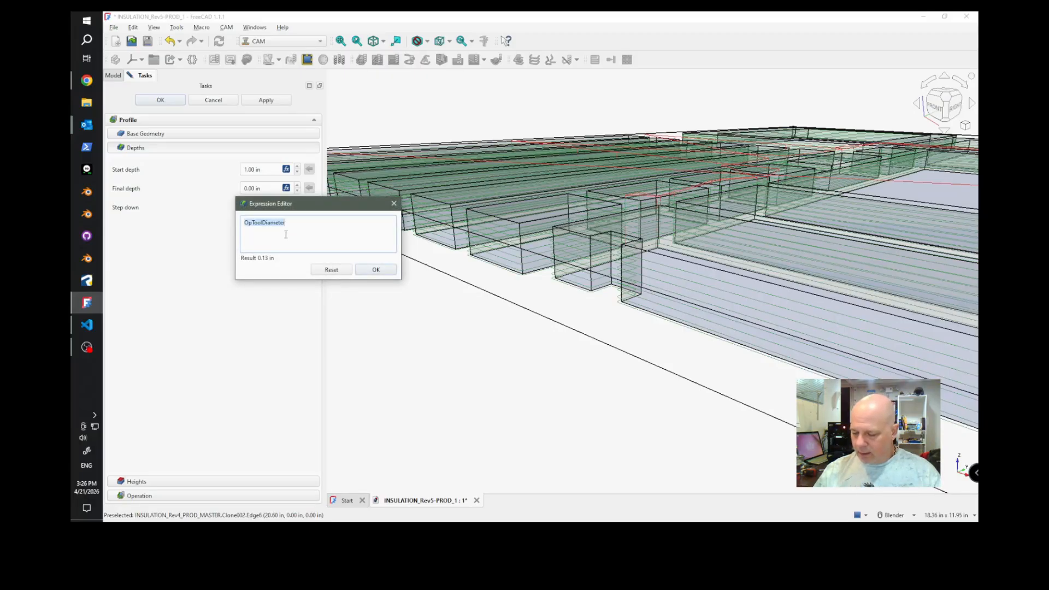
{"action": "type", "text": "54"}
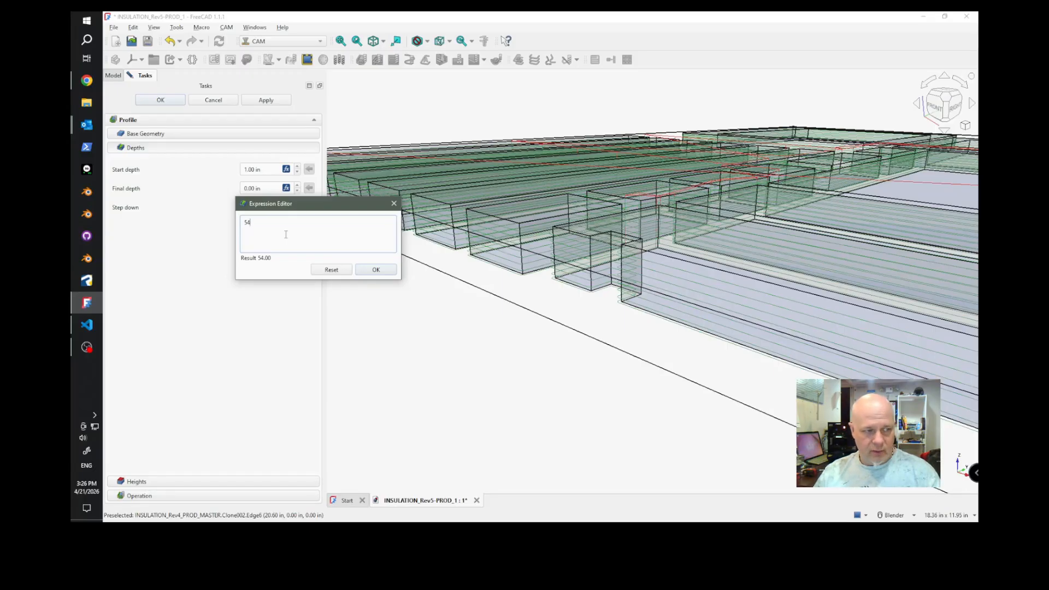
{"action": "key", "text": "Return"}
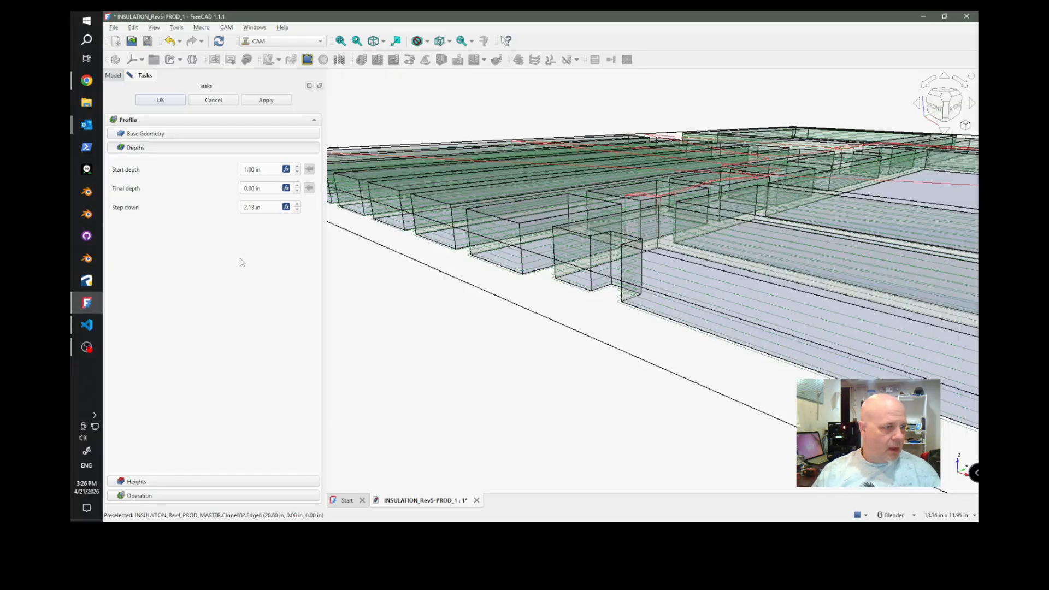
{"action": "left_click", "coordinate": [274, 101]}
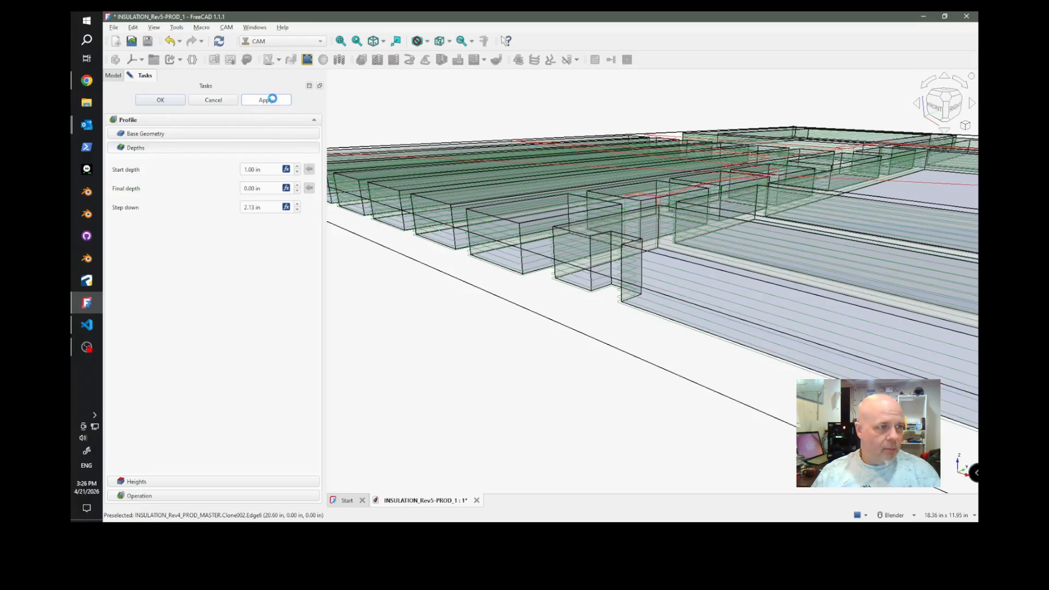
{"action": "middle_click_drag", "start_coordinate": [593, 326], "coordinate": [614, 359]}
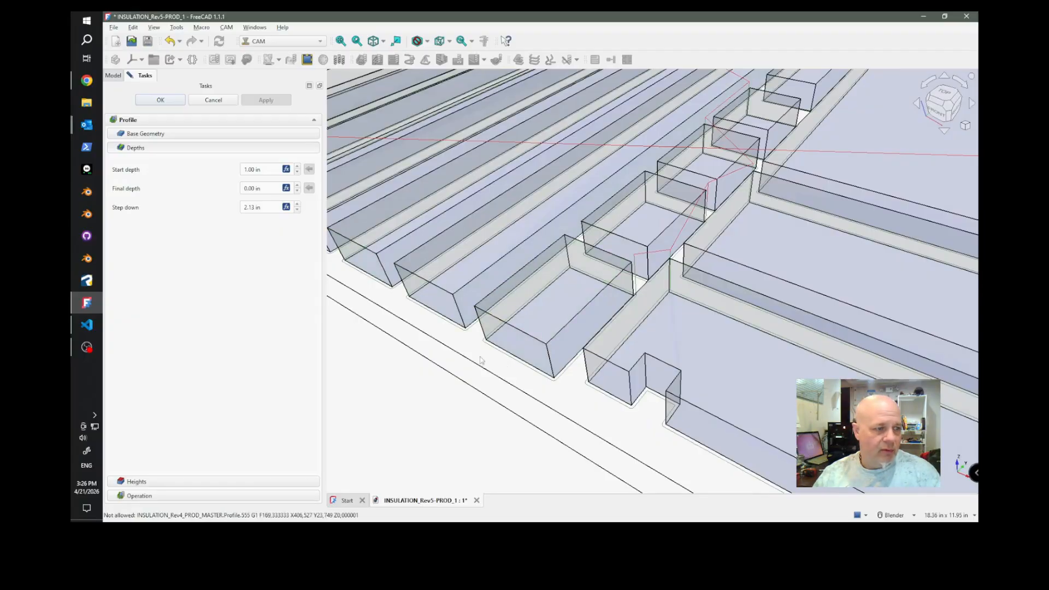
{"action": "scroll", "coordinate": [505, 206], "scroll_direction": "down", "scroll_amount": 2}
{"action": "scroll", "coordinate": [519, 205], "scroll_direction": "down", "scroll_amount": 2}
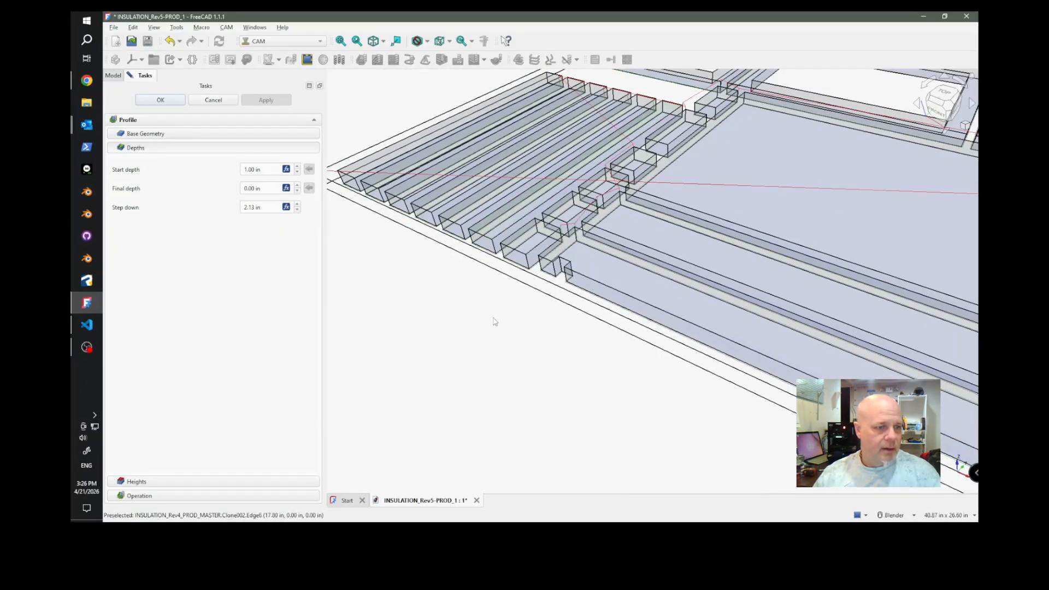
{"action": "scroll", "coordinate": [499, 306], "scroll_direction": "down", "scroll_amount": 3}
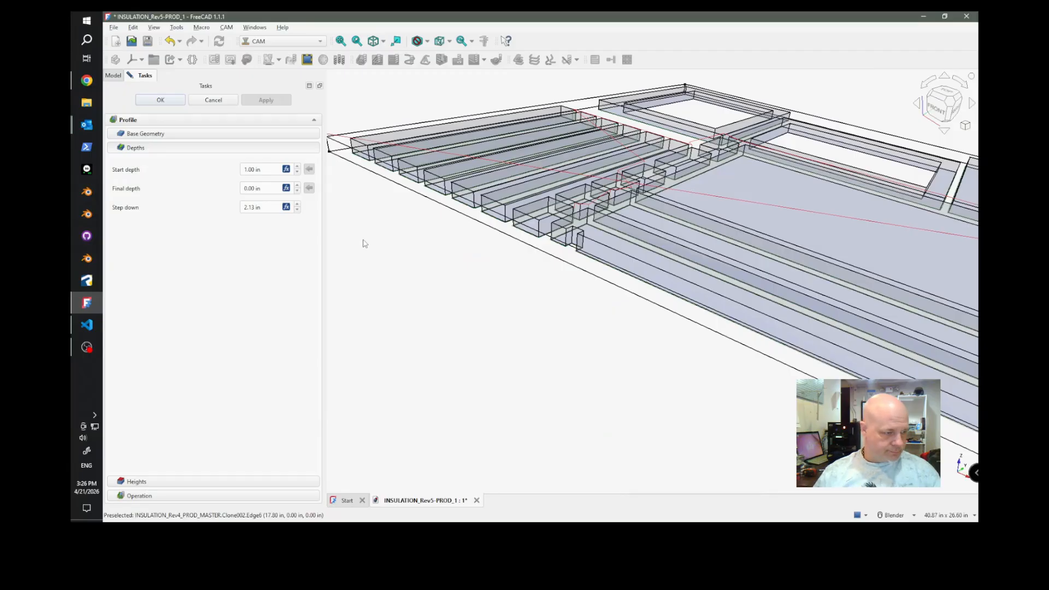
Show the operation's height settings and view the sheet from the front in orthographic projection.
{"action": "left_click", "coordinate": [283, 481]}
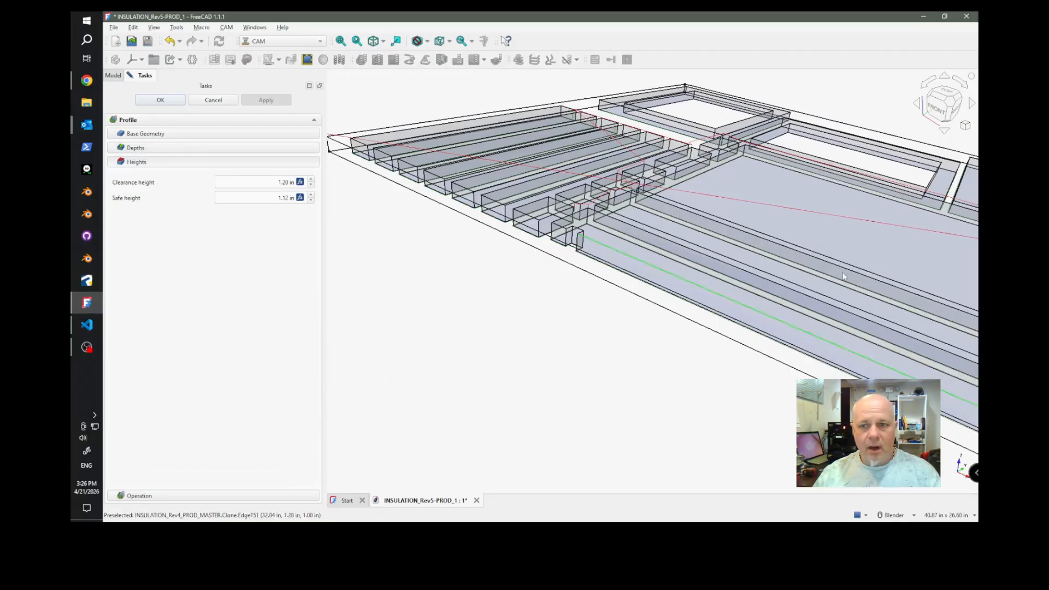
{"action": "left_click", "coordinate": [940, 112]}
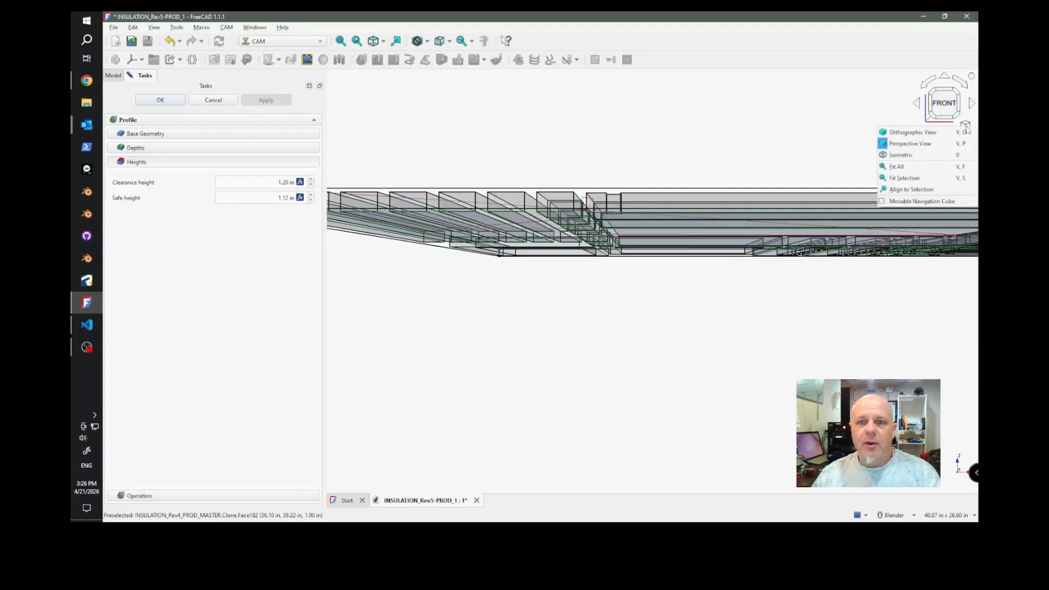
{"action": "left_click", "coordinate": [966, 125]}
{"action": "left_click", "coordinate": [926, 132]}
{"action": "scroll", "coordinate": [642, 200], "scroll_direction": "up", "scroll_amount": 5}
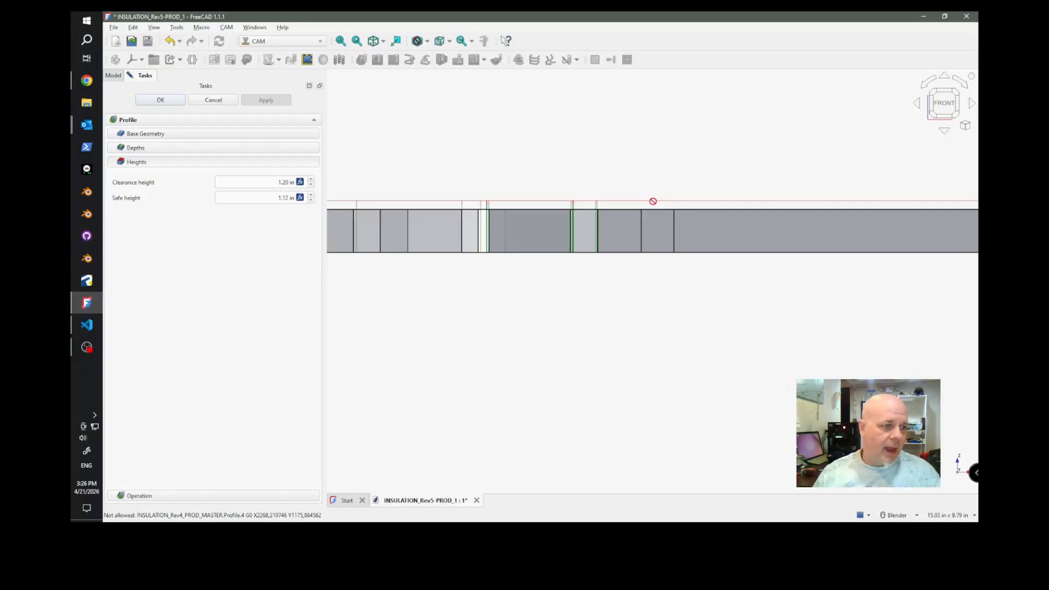
Append +0.5in to the clearance height expression and apply the change to the toolpath.
{"action": "left_click", "coordinate": [300, 182]}
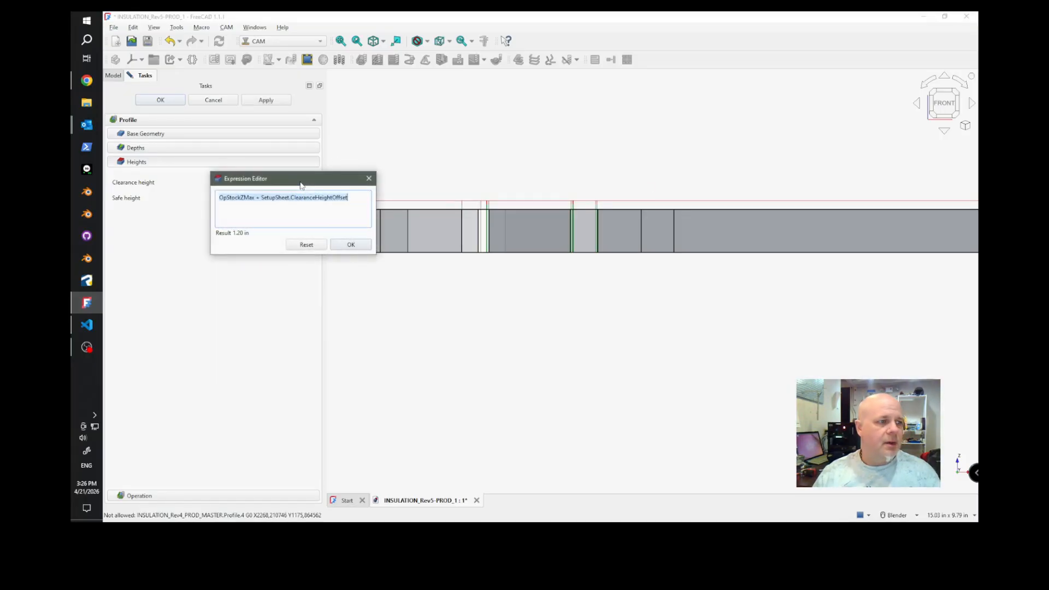
{"action": "left_click", "coordinate": [358, 196]}
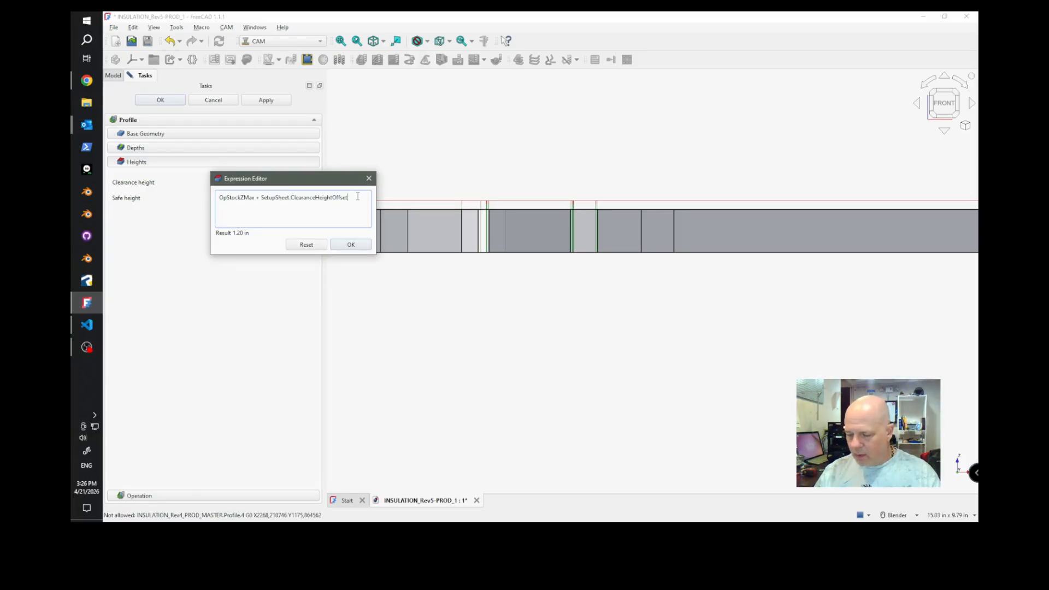
{"action": "type", "text": "+"}
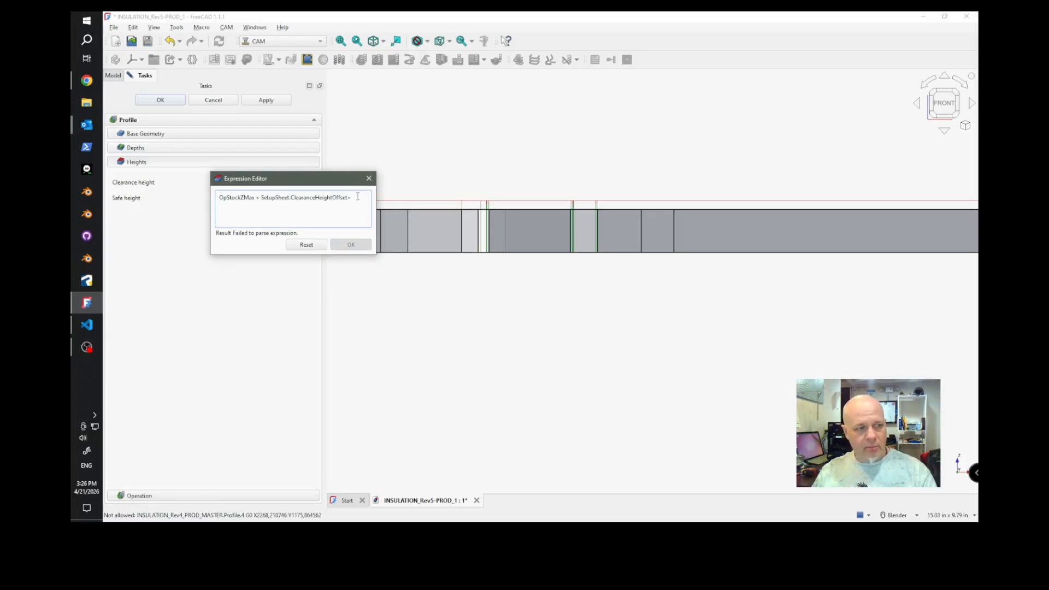
{"action": "type", "text": "0.5"}
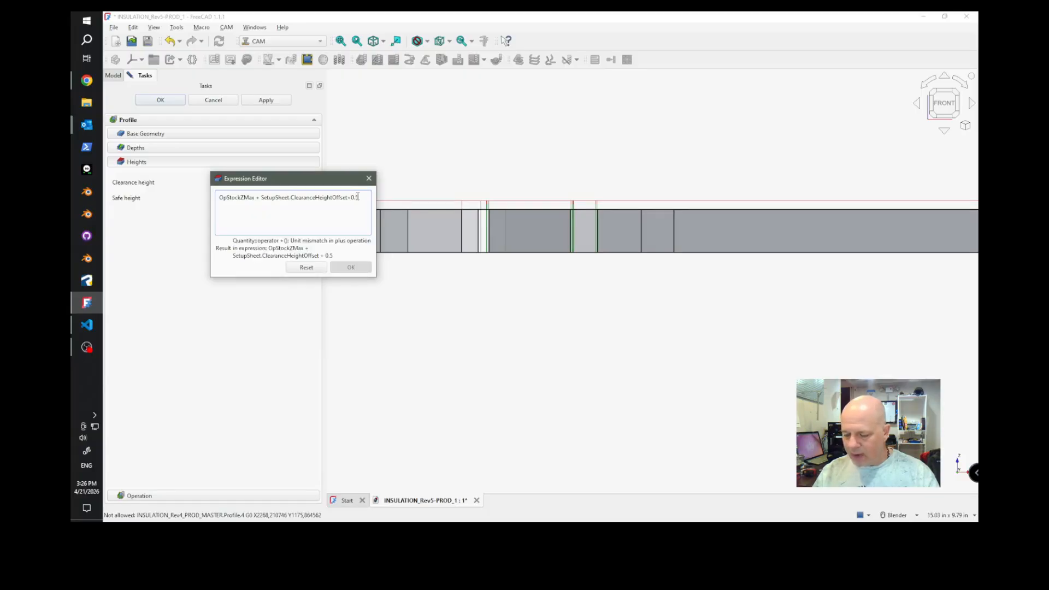
{"action": "type", "text": "in"}
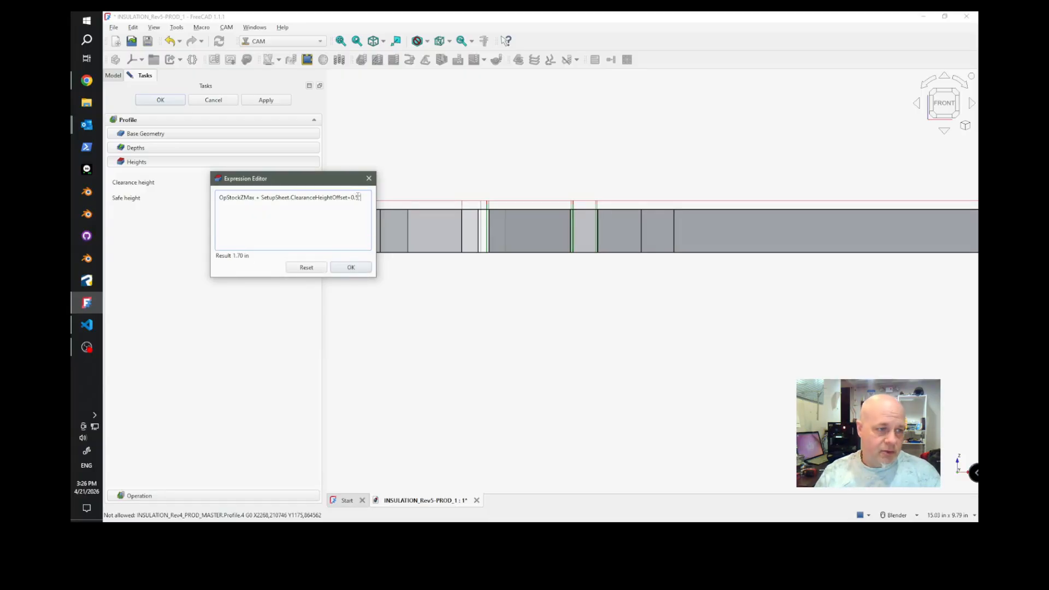
{"action": "key", "text": "Return"}
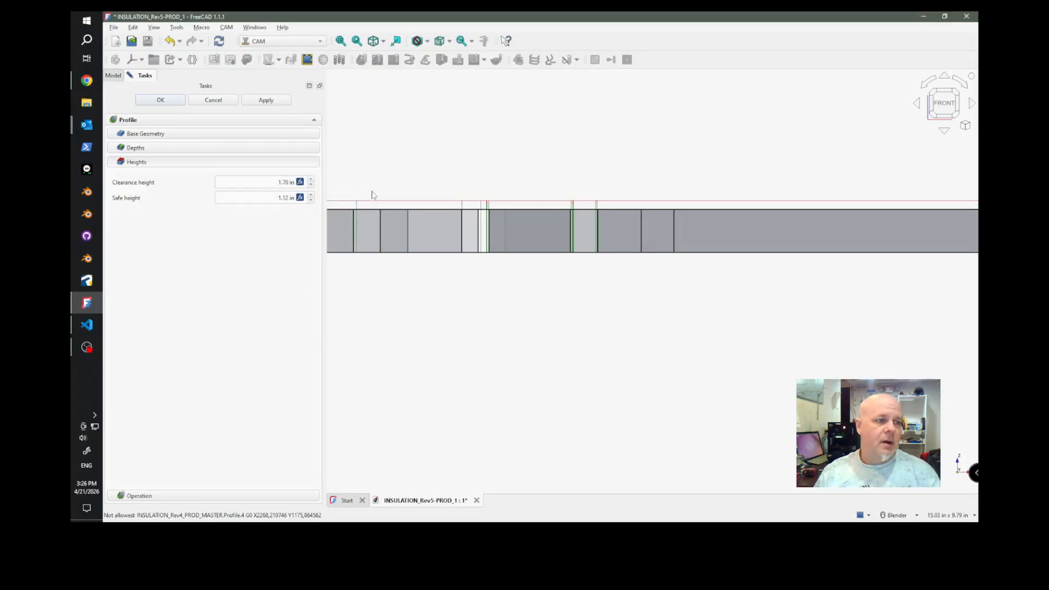
{"action": "left_click", "coordinate": [260, 100]}
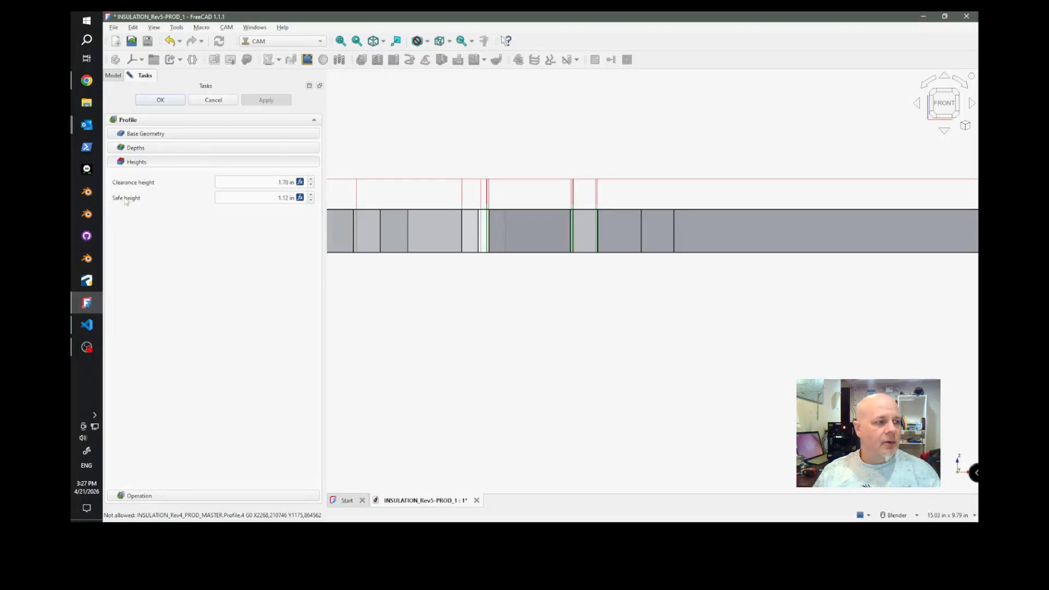
Append +0.25" to the safe height expression.
{"action": "scroll", "coordinate": [596, 201], "scroll_direction": "up", "scroll_amount": 6}
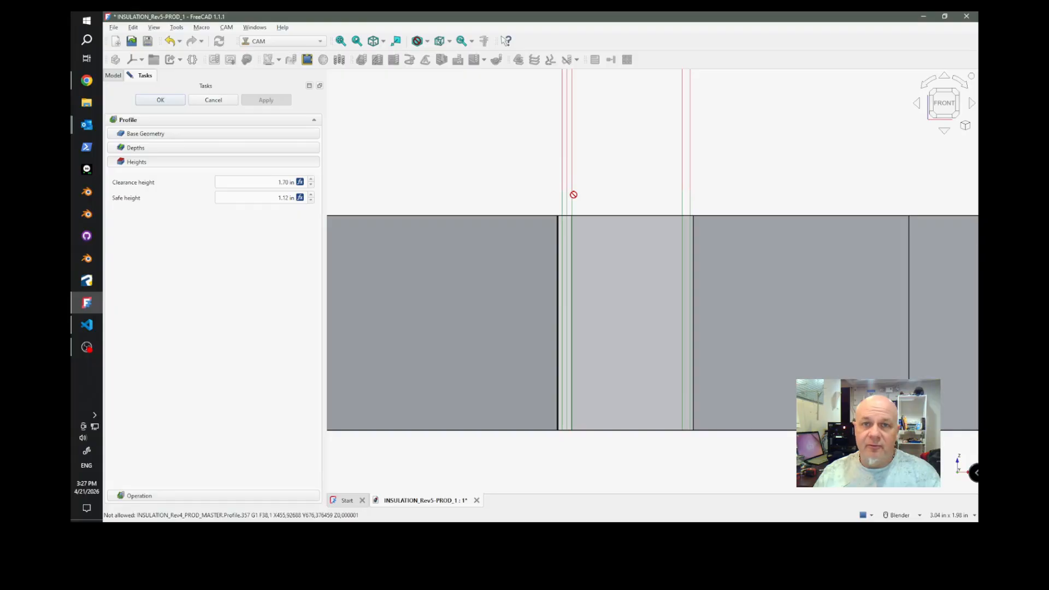
{"action": "left_click", "coordinate": [300, 198]}
{"action": "left_click", "coordinate": [350, 213]}
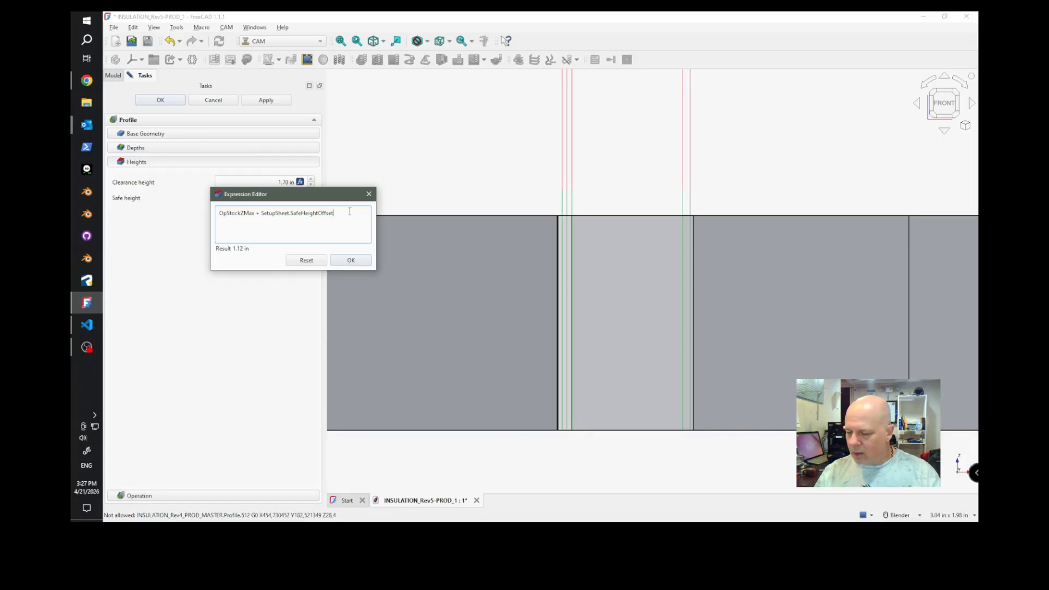
{"action": "type", "text": "+"}
{"action": "type", "text": "0."}
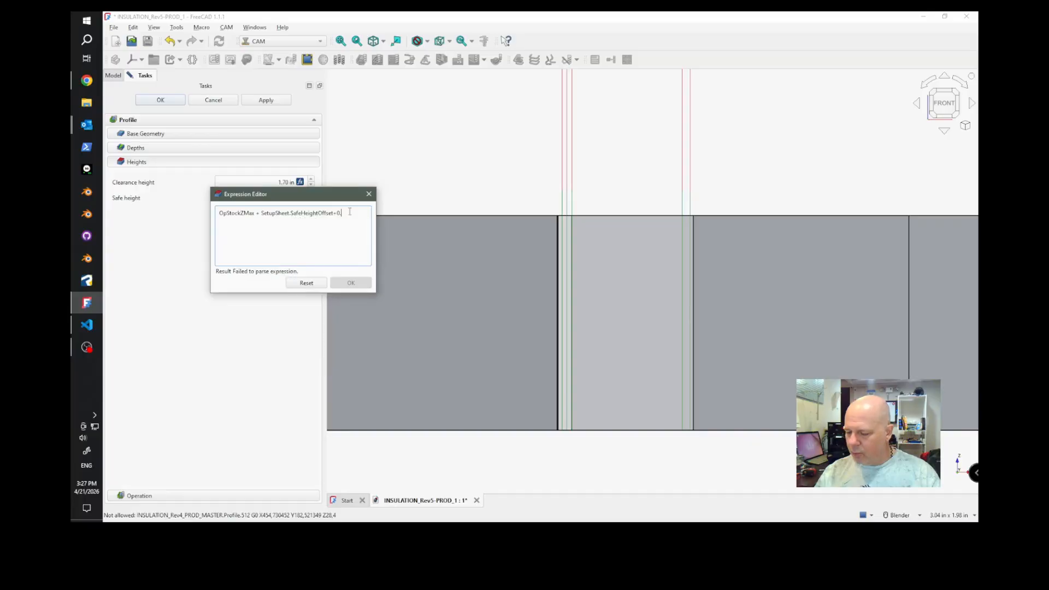
{"action": "type", "text": "25\""}
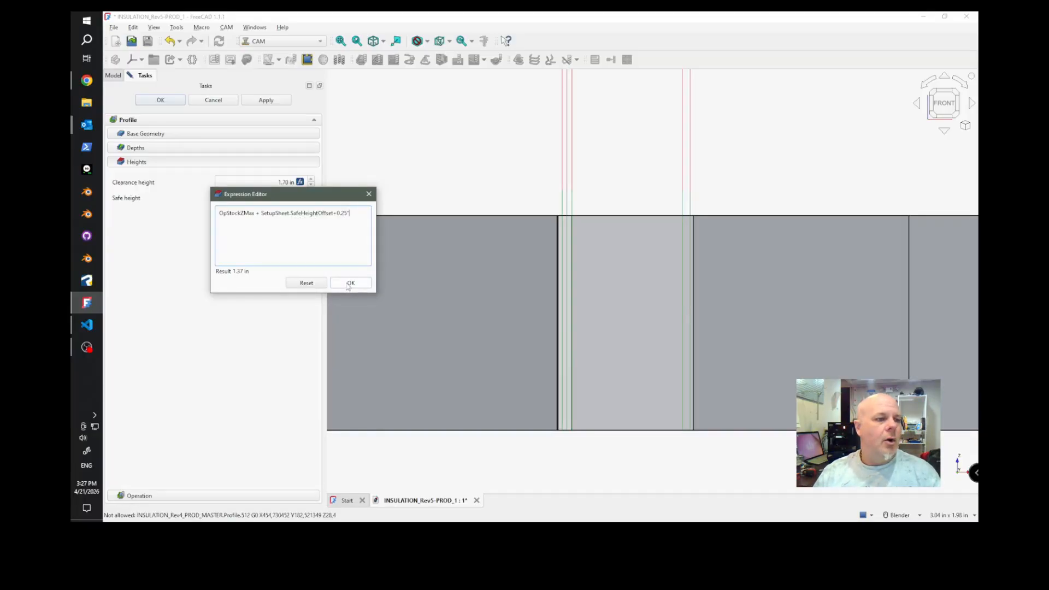
{"action": "left_click", "coordinate": [349, 283]}
{"action": "scroll", "coordinate": [460, 302], "scroll_direction": "down", "scroll_amount": 1}
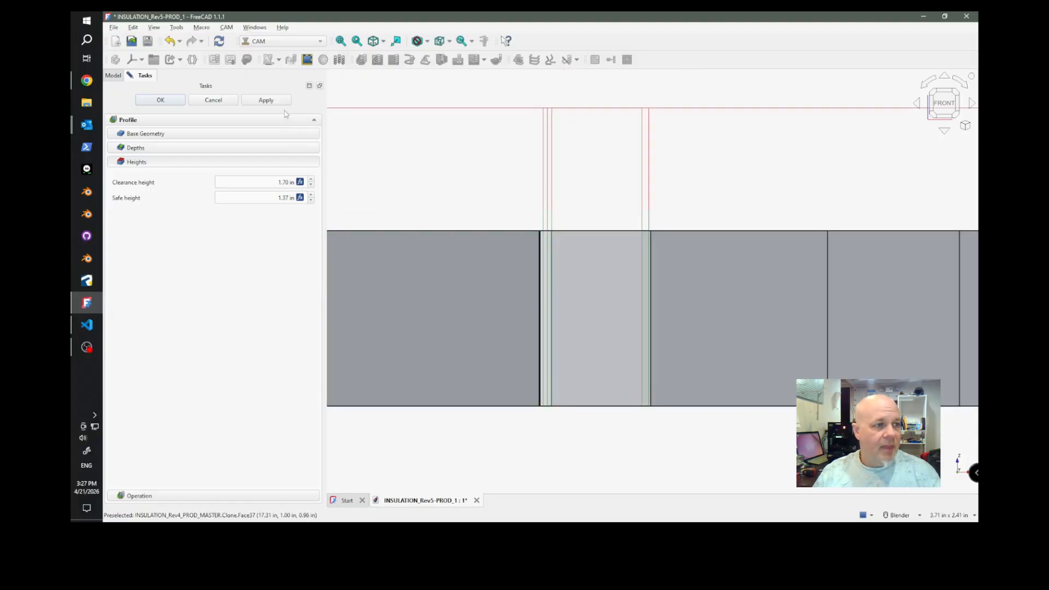
{"action": "scroll", "coordinate": [561, 215], "scroll_direction": "up", "scroll_amount": 2}
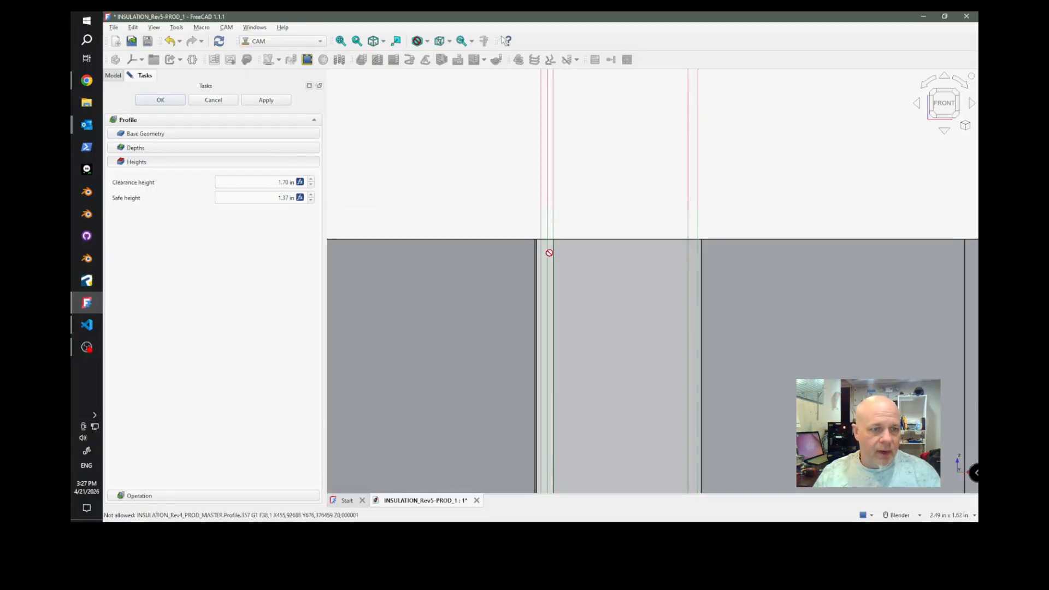
Apply the safe height change to the toolpath and examine the rapid moves over the first sheet in perspective view.
{"action": "scroll", "coordinate": [549, 253], "scroll_direction": "down", "scroll_amount": 1}
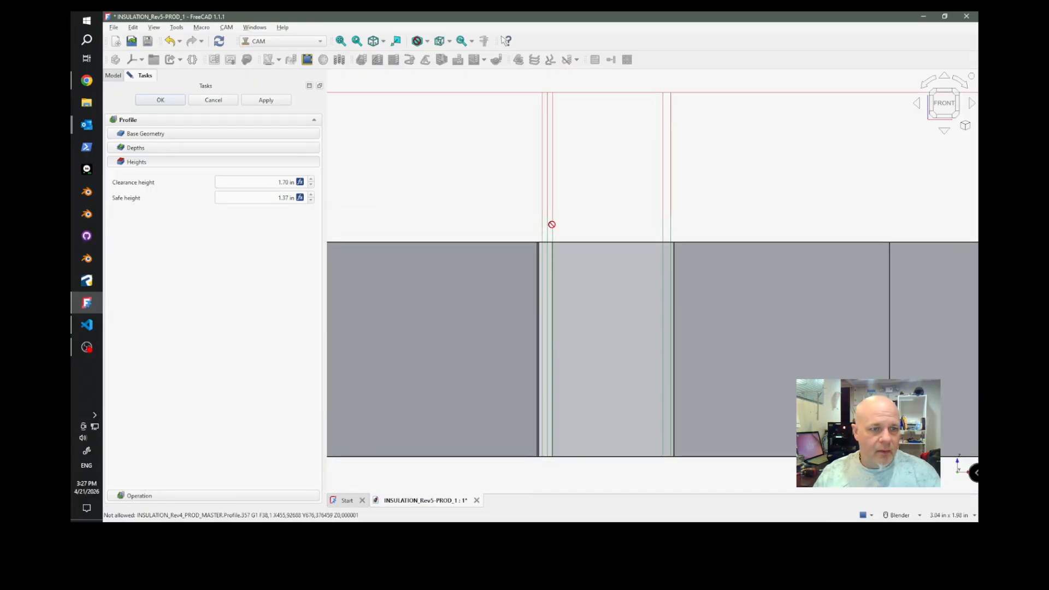
{"action": "left_click", "coordinate": [268, 101]}
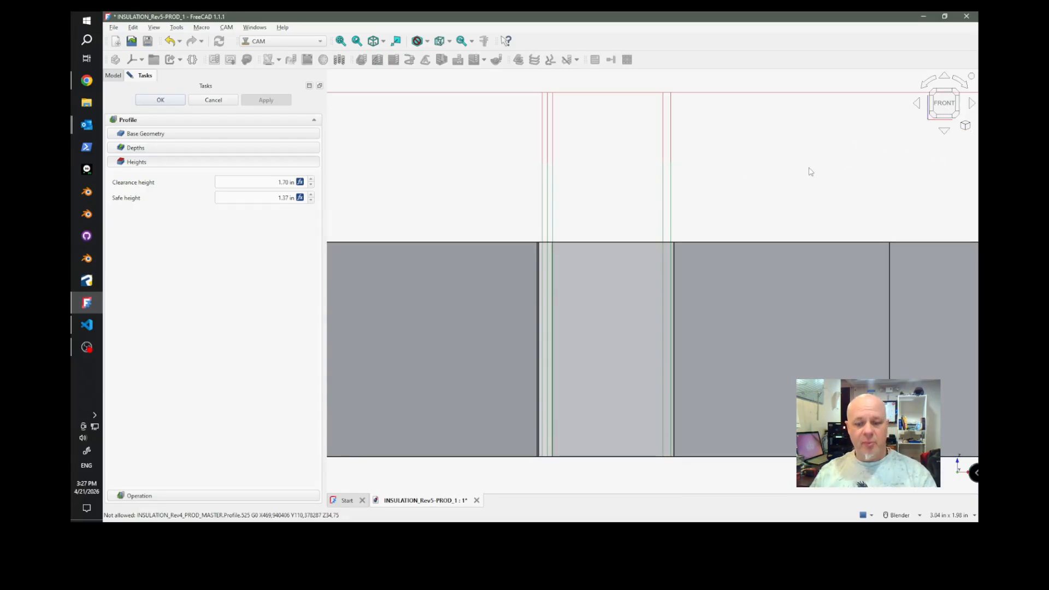
{"action": "key", "text": "v"}
{"action": "key", "text": "p"}
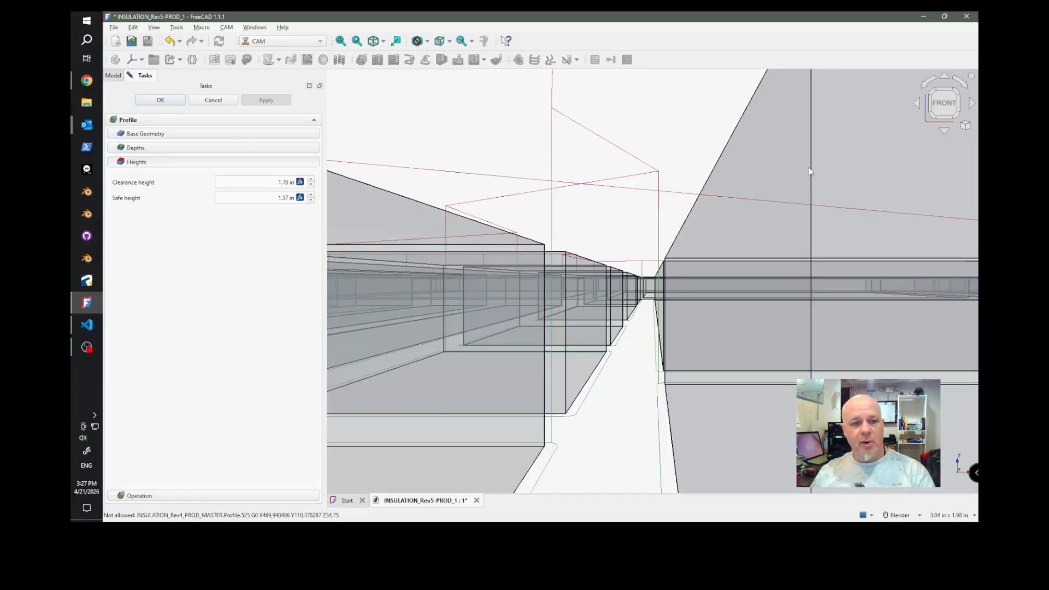
{"action": "middle_click_drag", "start_coordinate": [663, 150], "coordinate": [641, 181]}
{"action": "scroll", "coordinate": [639, 158], "scroll_direction": "down", "scroll_amount": 10}
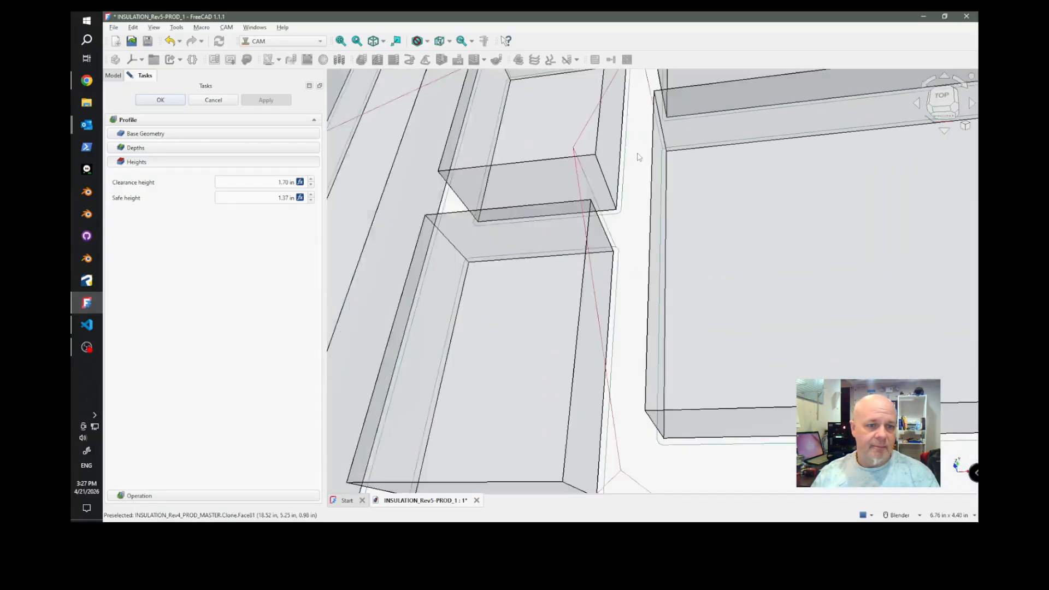
{"action": "scroll", "coordinate": [667, 192], "scroll_direction": "down", "scroll_amount": 8}
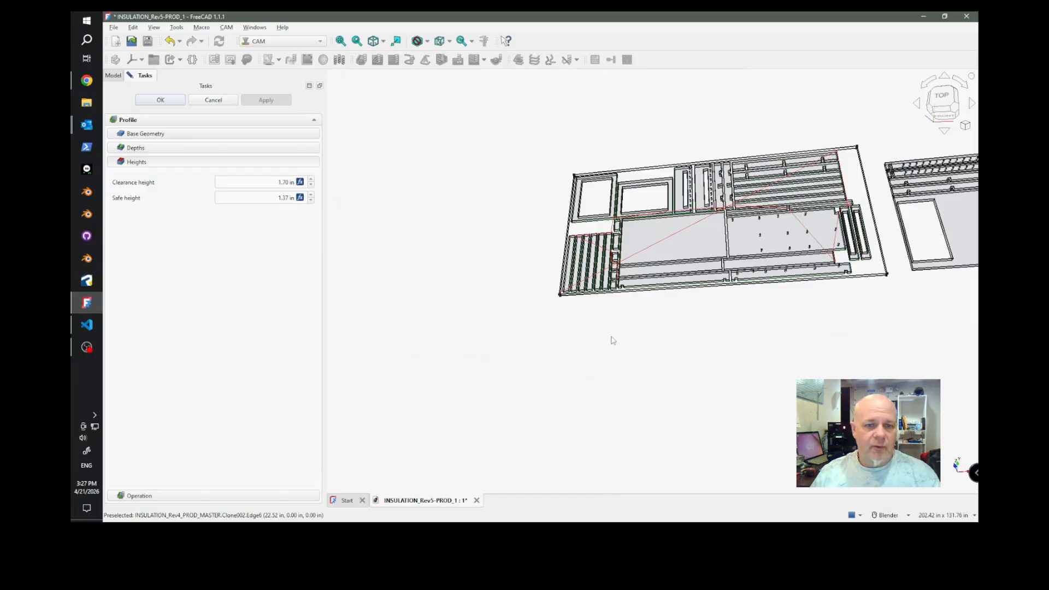
{"action": "middle_click_drag", "start_coordinate": [721, 279], "coordinate": [785, 156]}
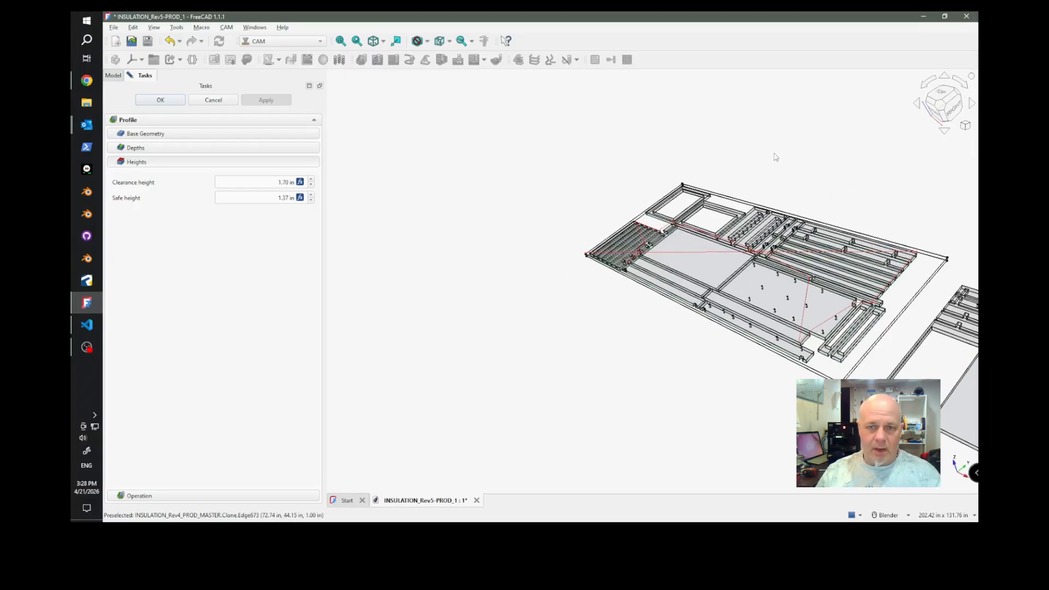
{"action": "scroll", "coordinate": [777, 157], "scroll_direction": "down", "scroll_amount": 2}
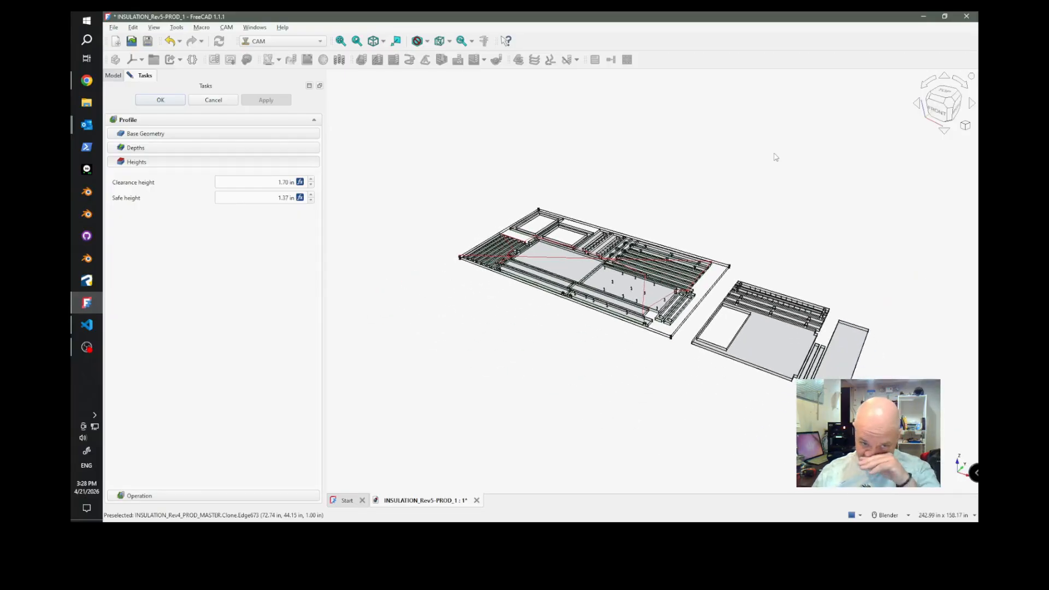
{"action": "scroll", "coordinate": [629, 289], "scroll_direction": "up", "scroll_amount": 12}
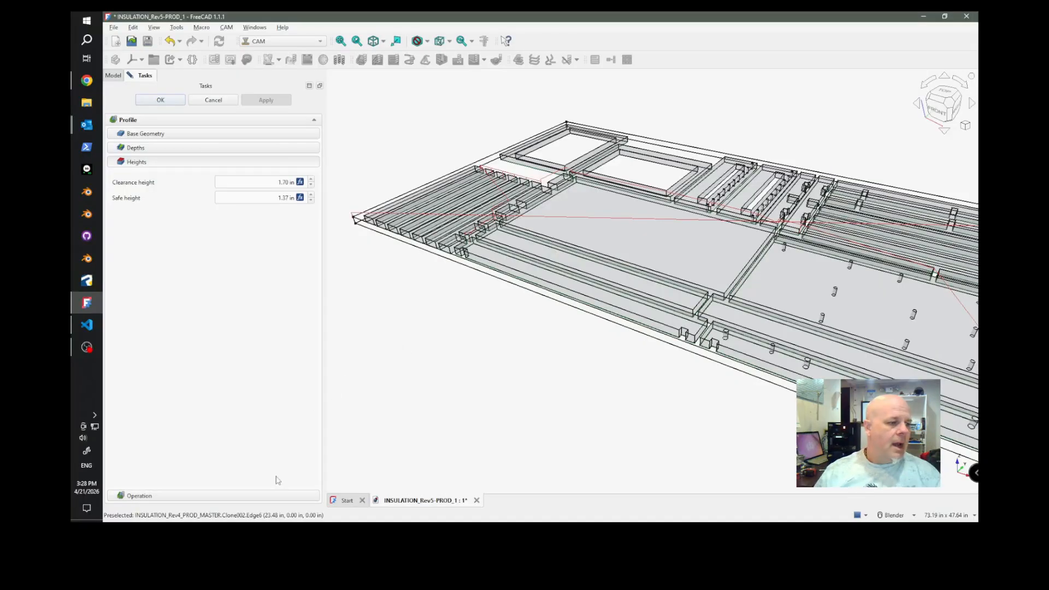
Set the profile direction to CCW, enable processing of holes and circles, and apply the changes to the toolpath.
{"action": "left_click", "coordinate": [264, 496]}
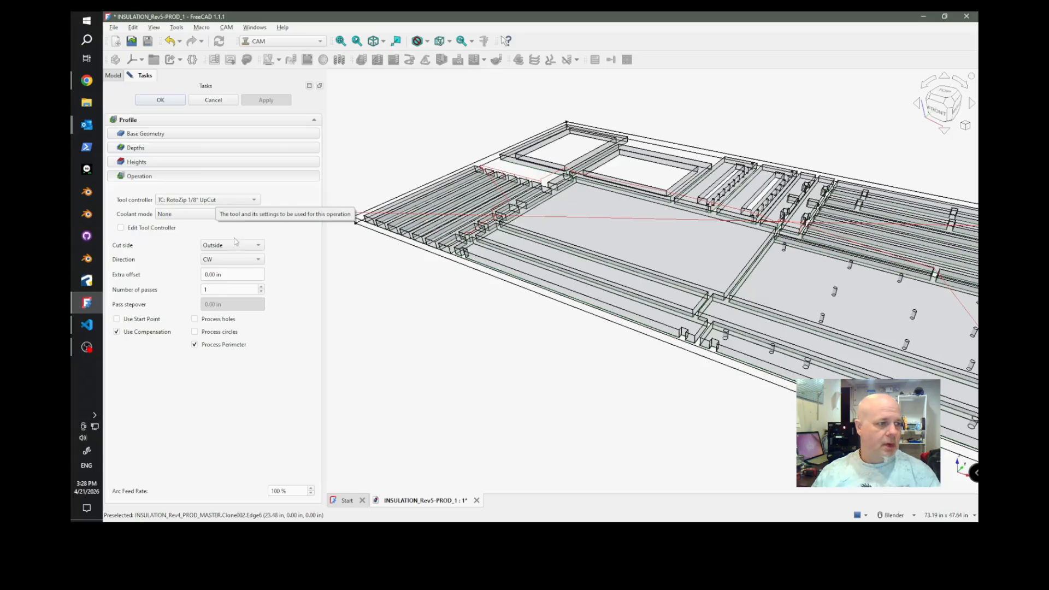
{"action": "left_click", "coordinate": [227, 259]}
{"action": "left_click", "coordinate": [224, 270]}
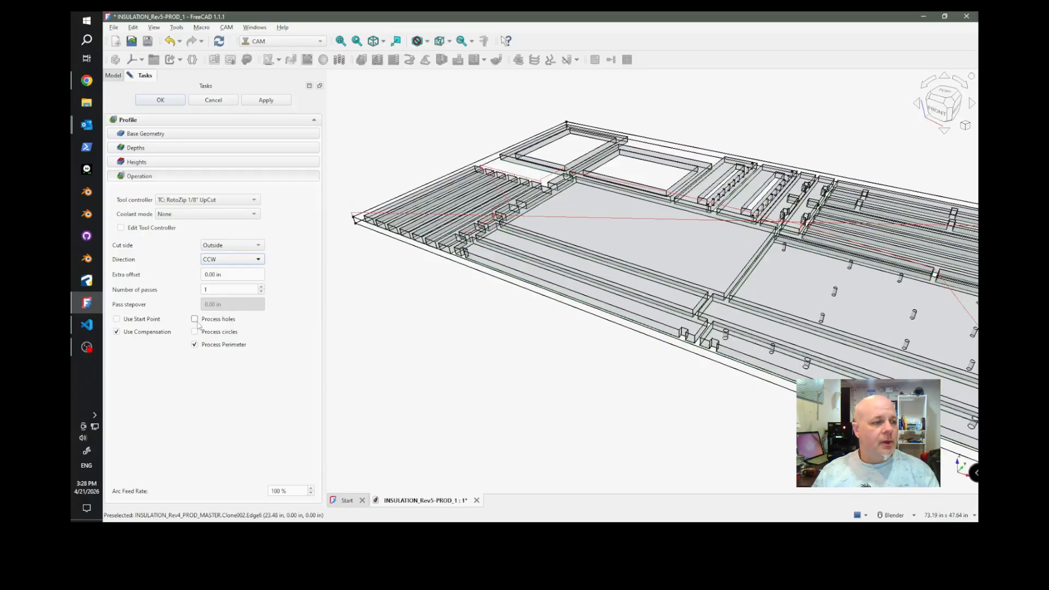
{"action": "left_click", "coordinate": [195, 320]}
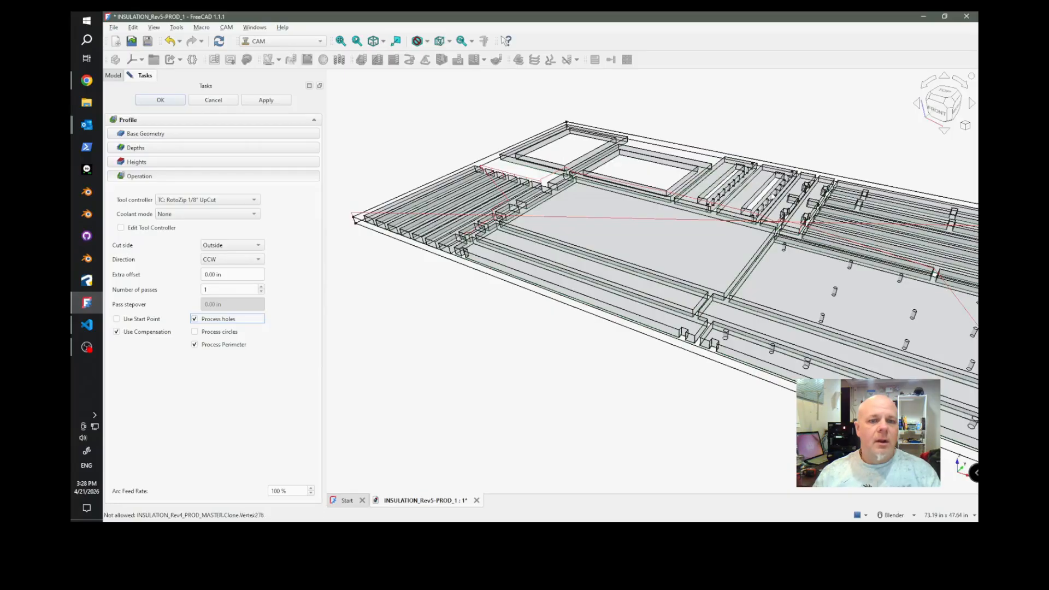
{"action": "scroll", "coordinate": [721, 200], "scroll_direction": "up", "scroll_amount": 9}
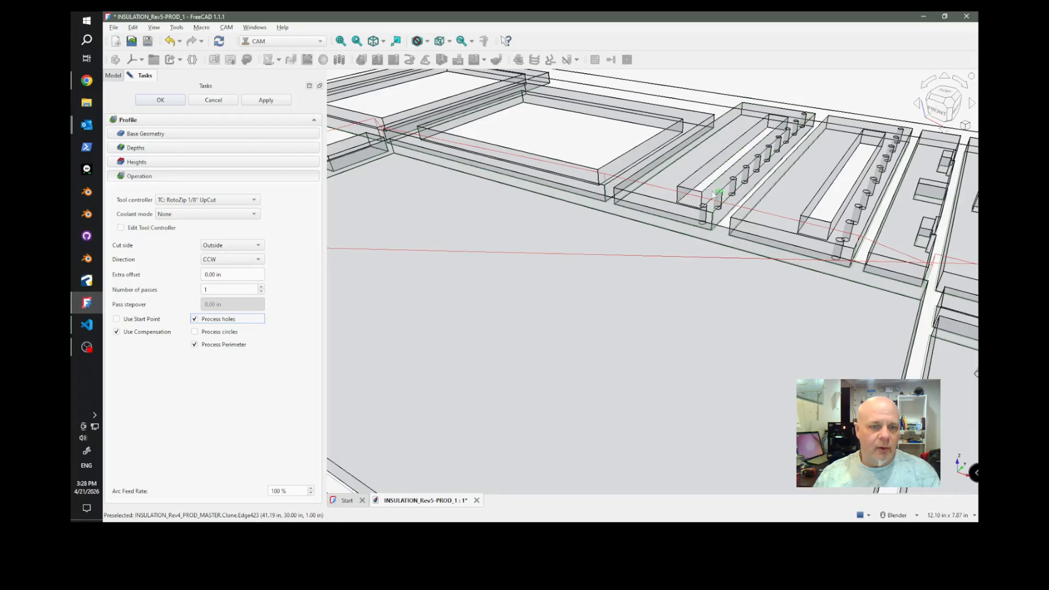
{"action": "left_click", "coordinate": [196, 332]}
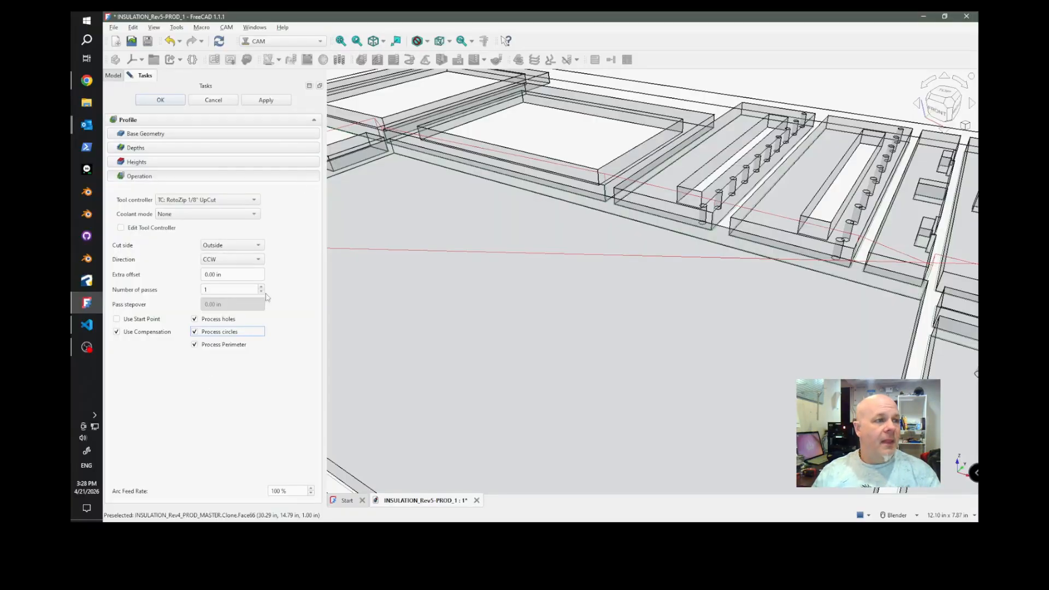
{"action": "left_click", "coordinate": [273, 101]}
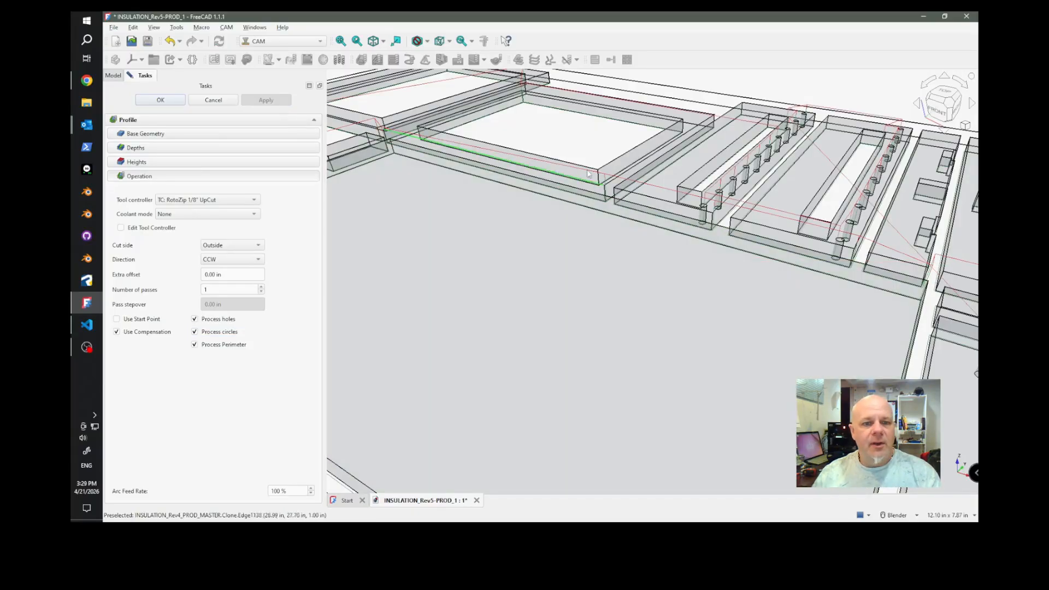
Examine the toolpath around the frame openings, slots and small circular holes of the parts.
{"action": "scroll", "coordinate": [727, 191], "scroll_direction": "up", "scroll_amount": 4}
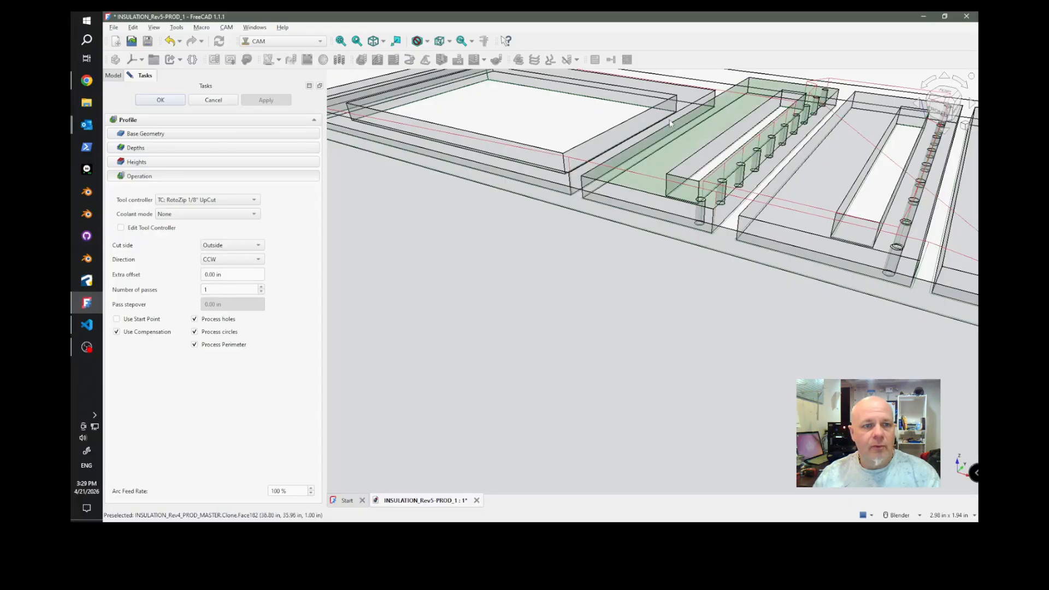
{"action": "scroll", "coordinate": [593, 294], "scroll_direction": "down", "scroll_amount": 6}
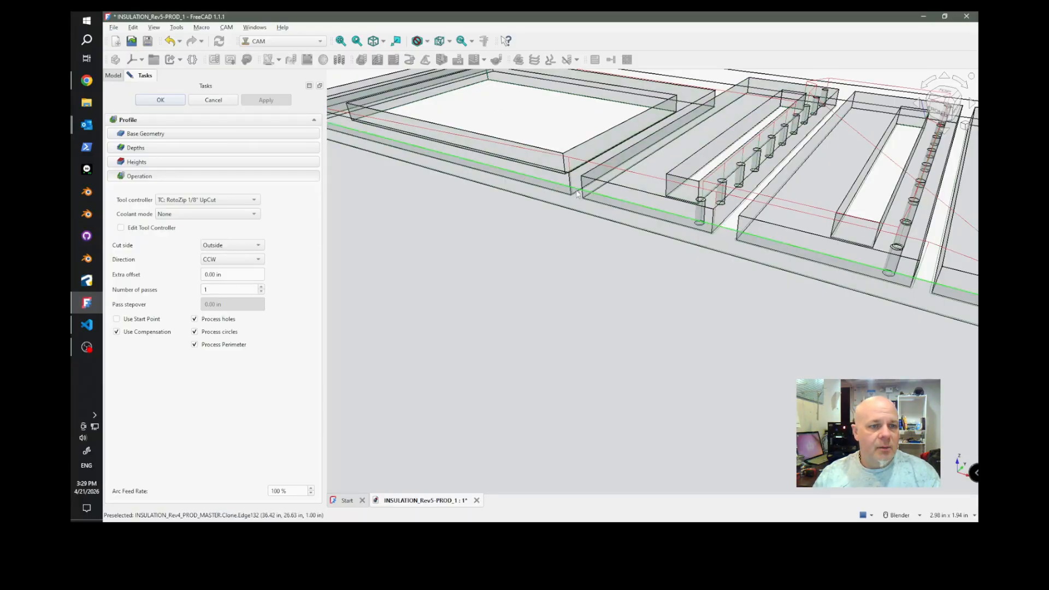
{"action": "middle_click_drag", "start_coordinate": [480, 203], "coordinate": [653, 281]}
{"action": "scroll", "coordinate": [501, 247], "scroll_direction": "up", "scroll_amount": 10}
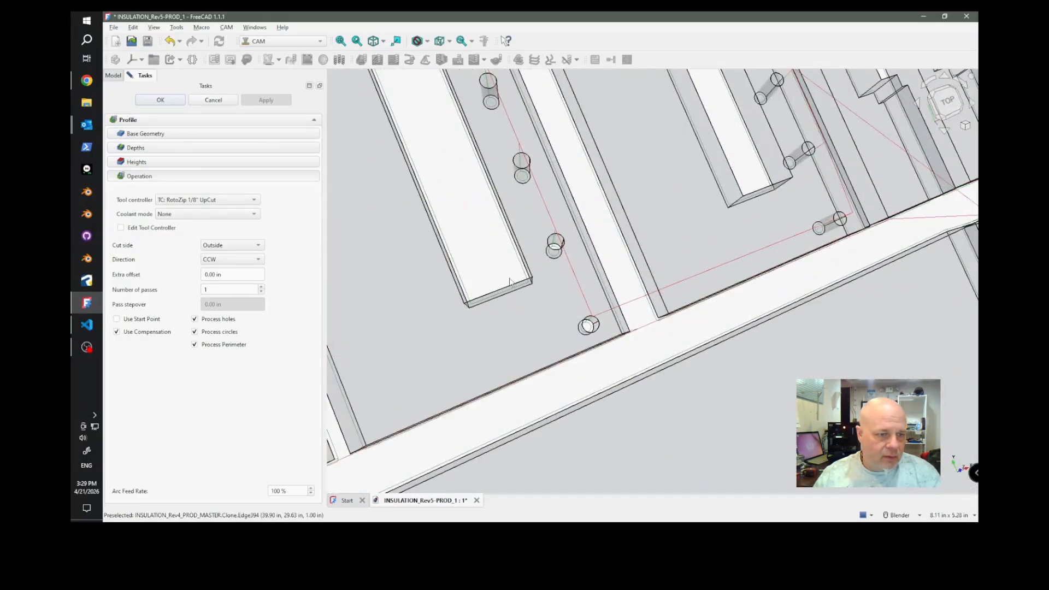
{"action": "middle_click_drag", "start_coordinate": [499, 278], "coordinate": [467, 233]}
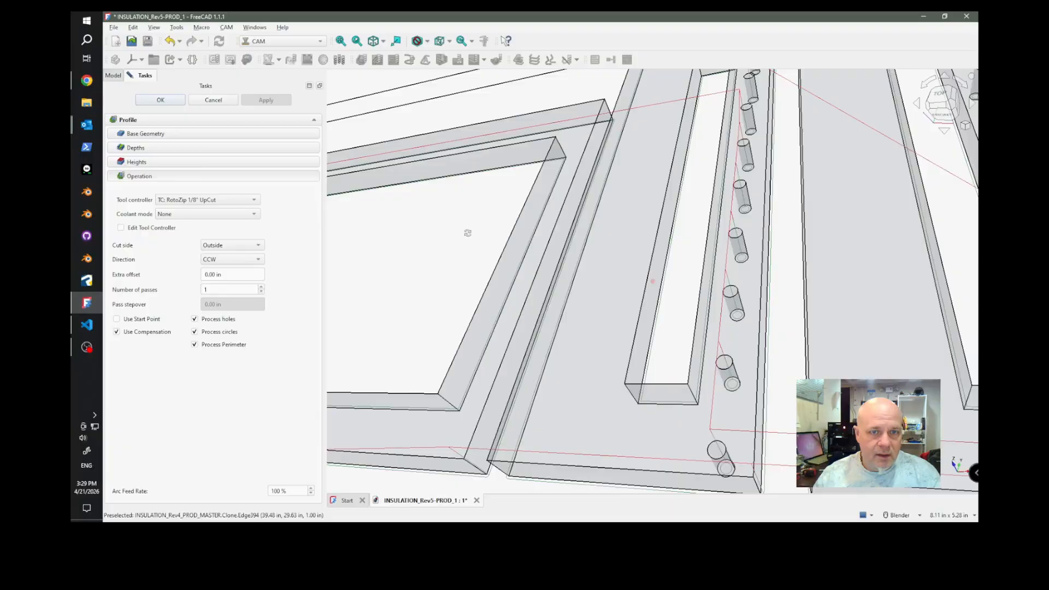
{"action": "scroll", "coordinate": [526, 230], "scroll_direction": "down", "scroll_amount": 2}
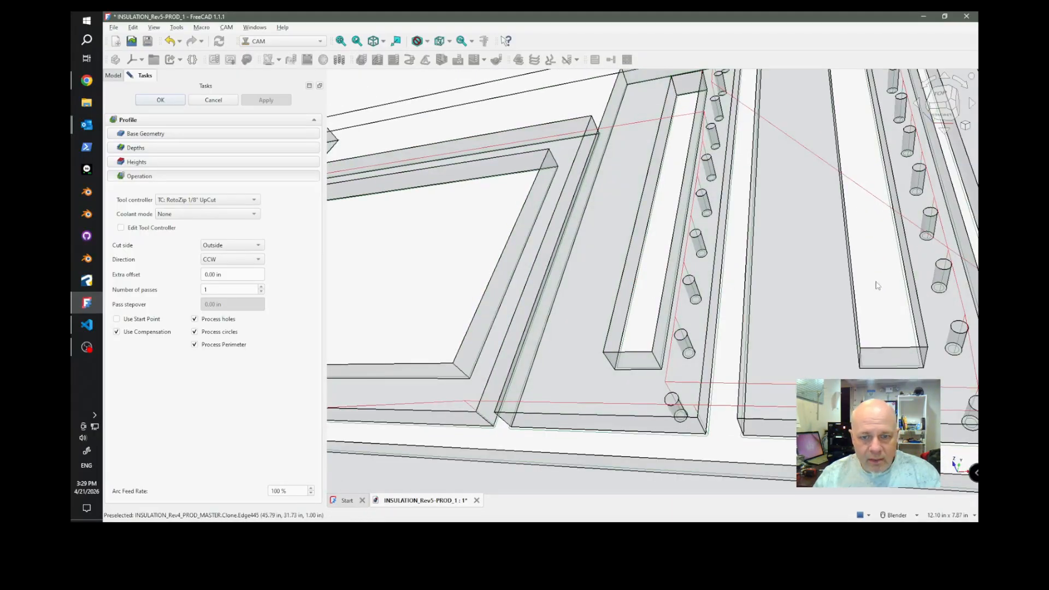
{"action": "scroll", "coordinate": [865, 299], "scroll_direction": "down", "scroll_amount": 5}
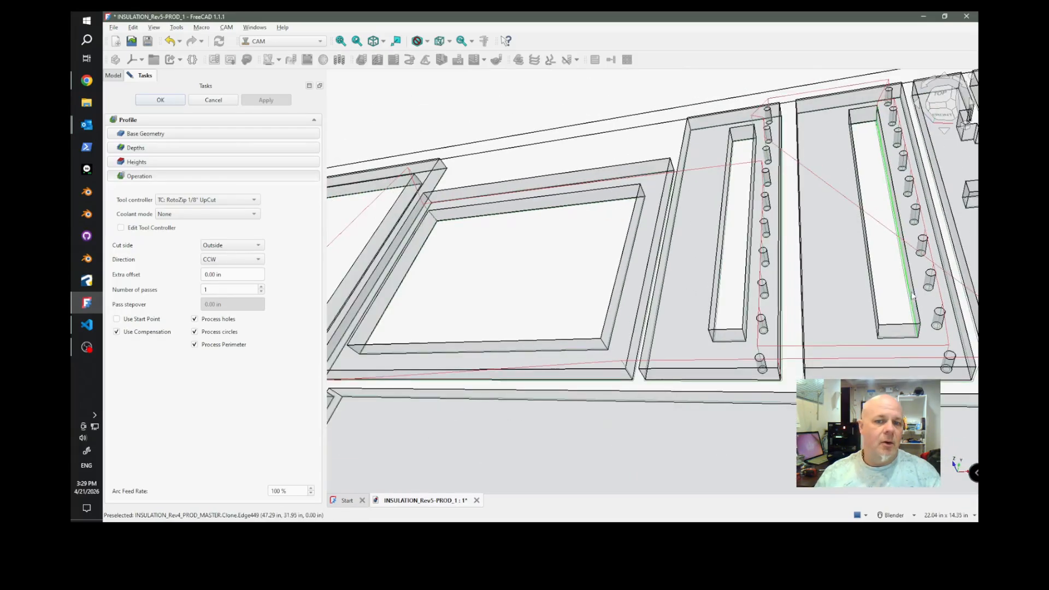
{"action": "scroll", "coordinate": [495, 264], "scroll_direction": "up", "scroll_amount": 2}
{"action": "scroll", "coordinate": [497, 264], "scroll_direction": "up", "scroll_amount": 7}
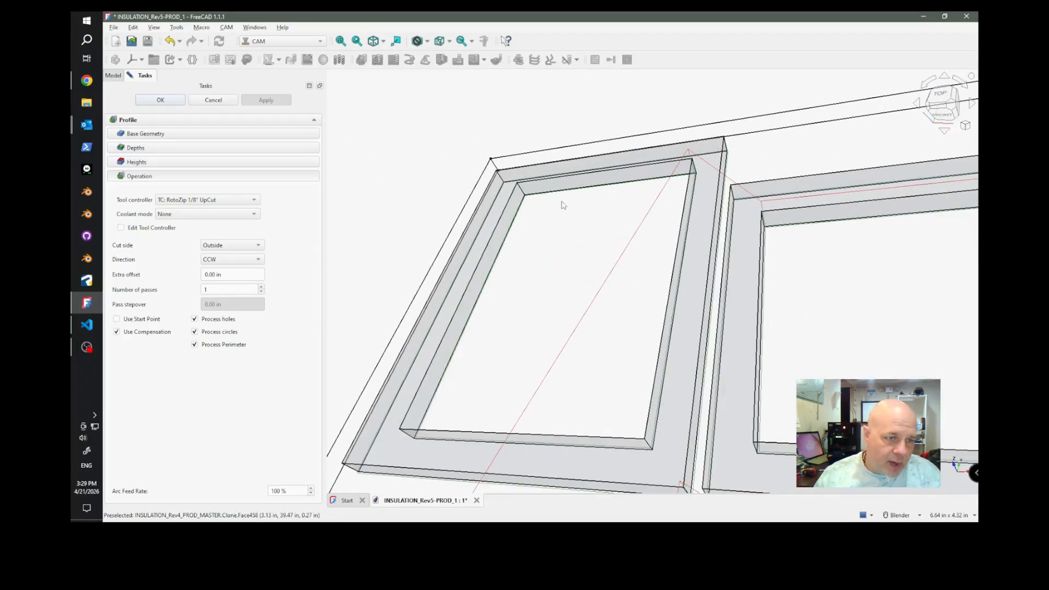
{"action": "scroll", "coordinate": [489, 261], "scroll_direction": "down", "scroll_amount": 5}
{"action": "scroll", "coordinate": [489, 262], "scroll_direction": "down", "scroll_amount": 7}
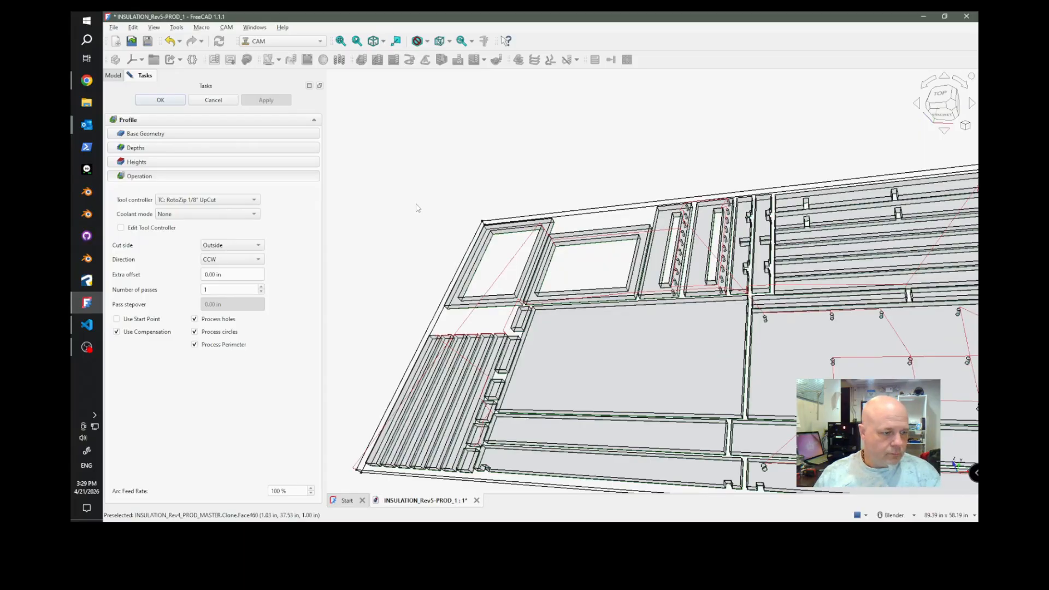
Accept the Profile operation settings and select the Profile among the job's operations.
{"action": "left_click", "coordinate": [161, 101]}
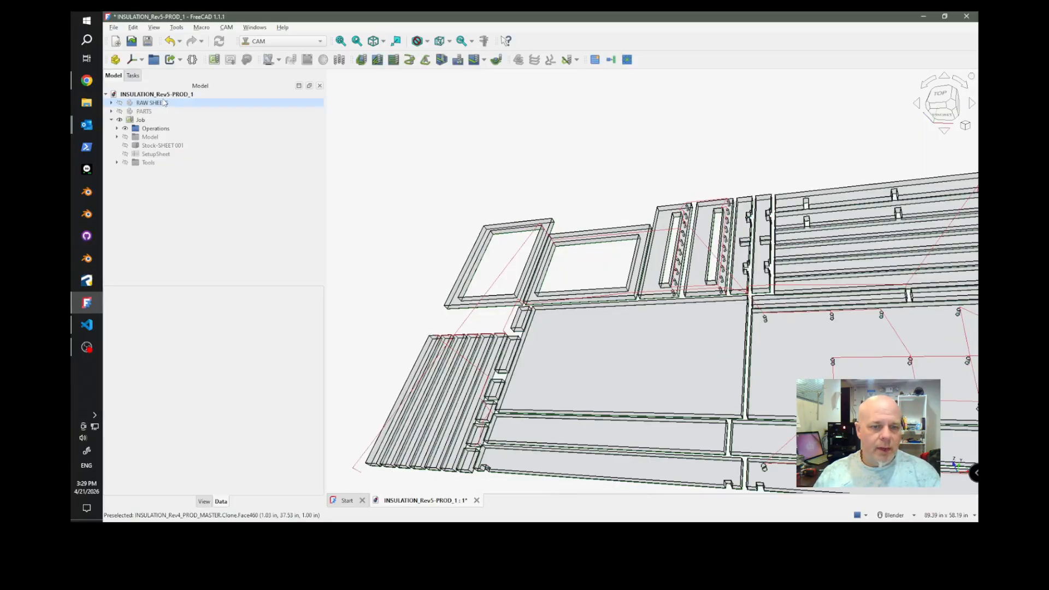
{"action": "left_click", "coordinate": [116, 129]}
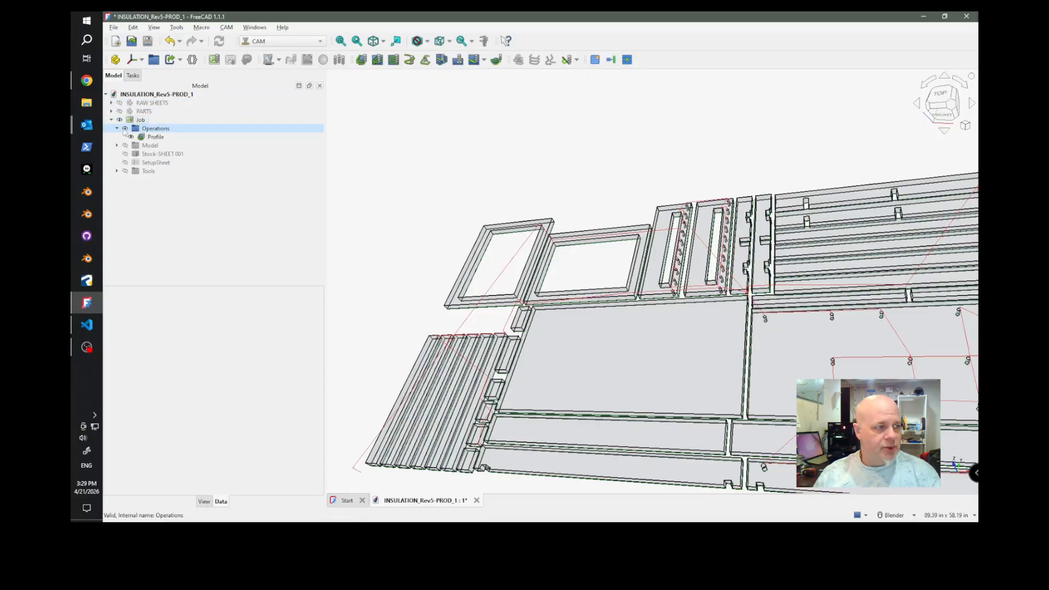
{"action": "left_click", "coordinate": [156, 138]}
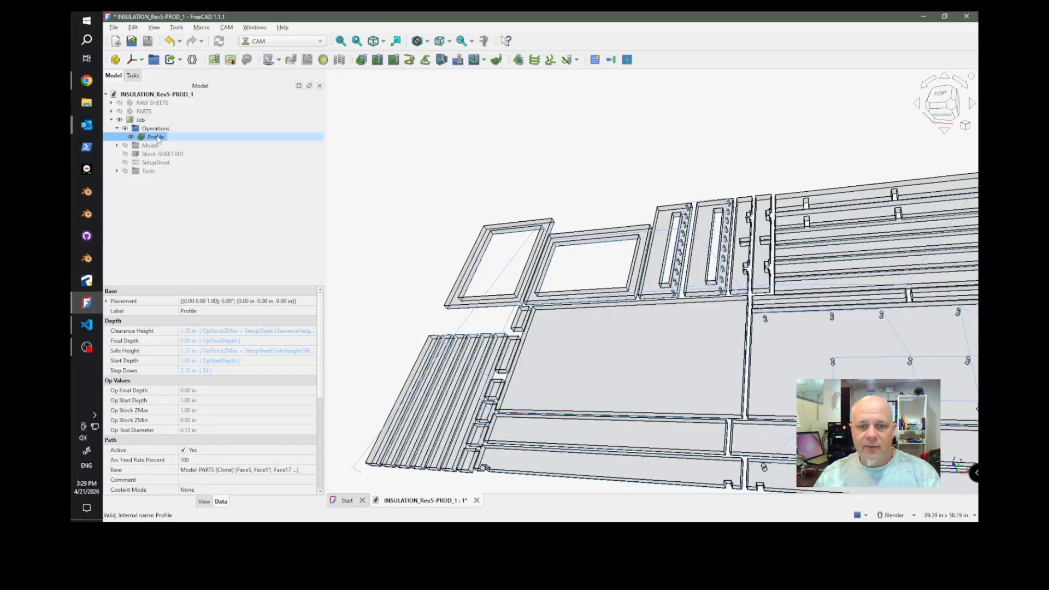
Start Split Profile on the selected Profile operation and enable saving and reopening the document after the split.
{"action": "middle_click_drag", "start_coordinate": [422, 159], "coordinate": [429, 127]}
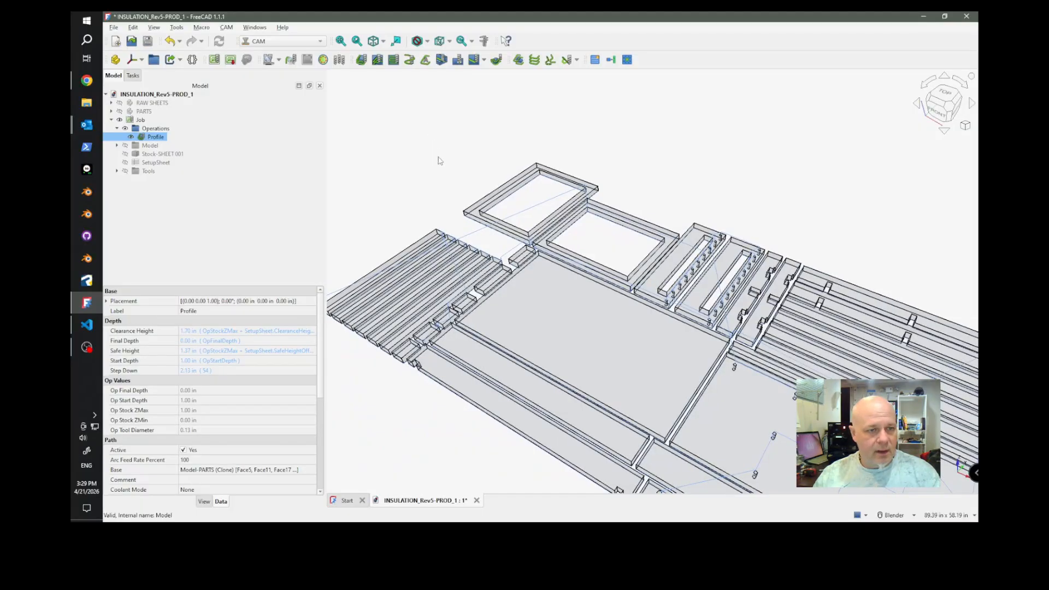
{"action": "scroll", "coordinate": [441, 161], "scroll_direction": "down", "scroll_amount": 5}
{"action": "scroll", "coordinate": [529, 272], "scroll_direction": "up", "scroll_amount": 4}
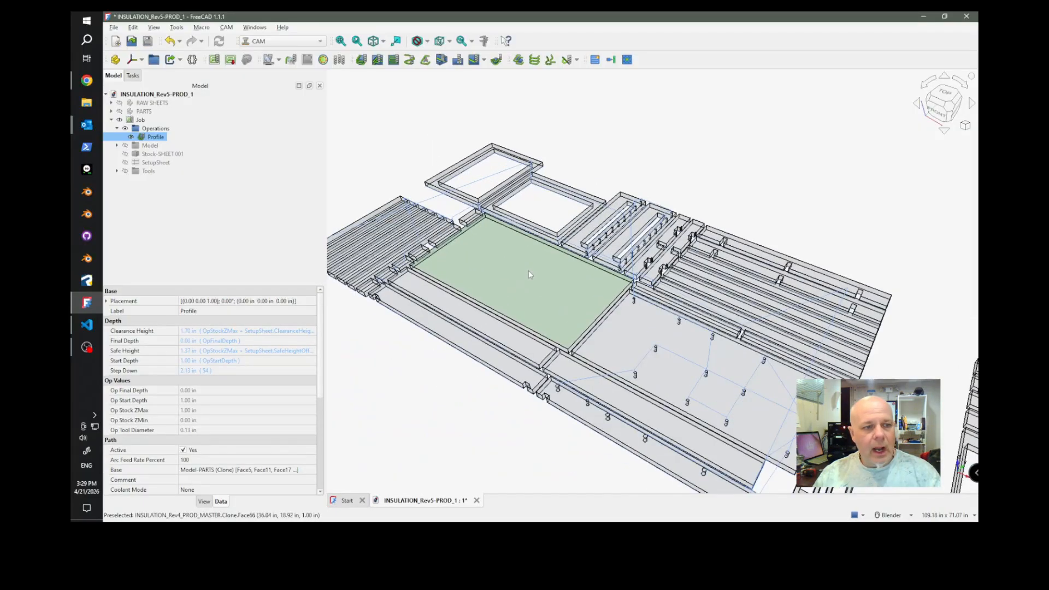
{"action": "scroll", "coordinate": [481, 251], "scroll_direction": "up", "scroll_amount": 3}
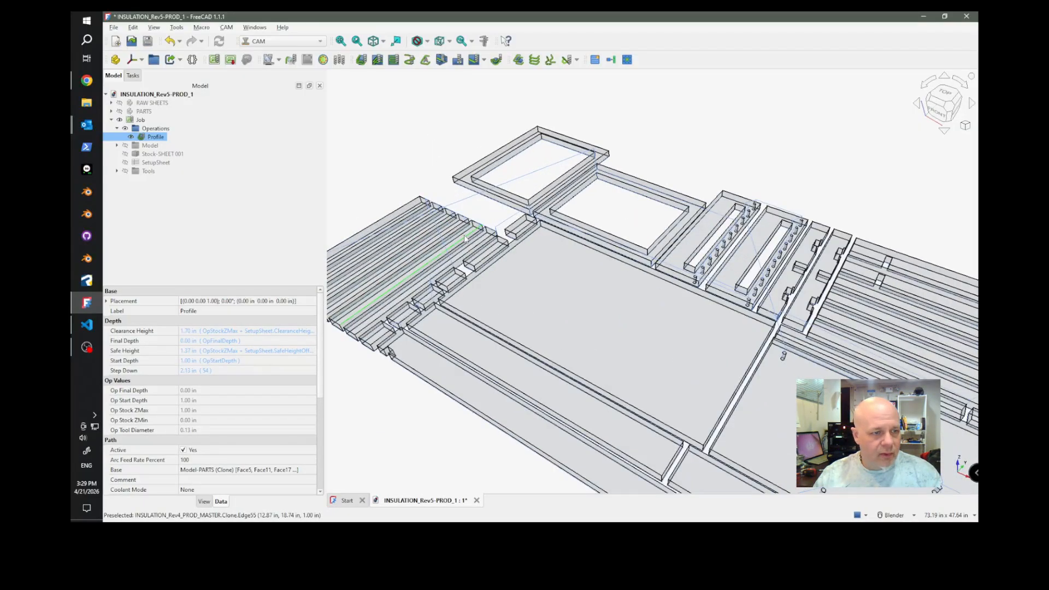
{"action": "middle_click_drag", "start_coordinate": [514, 333], "coordinate": [525, 379]}
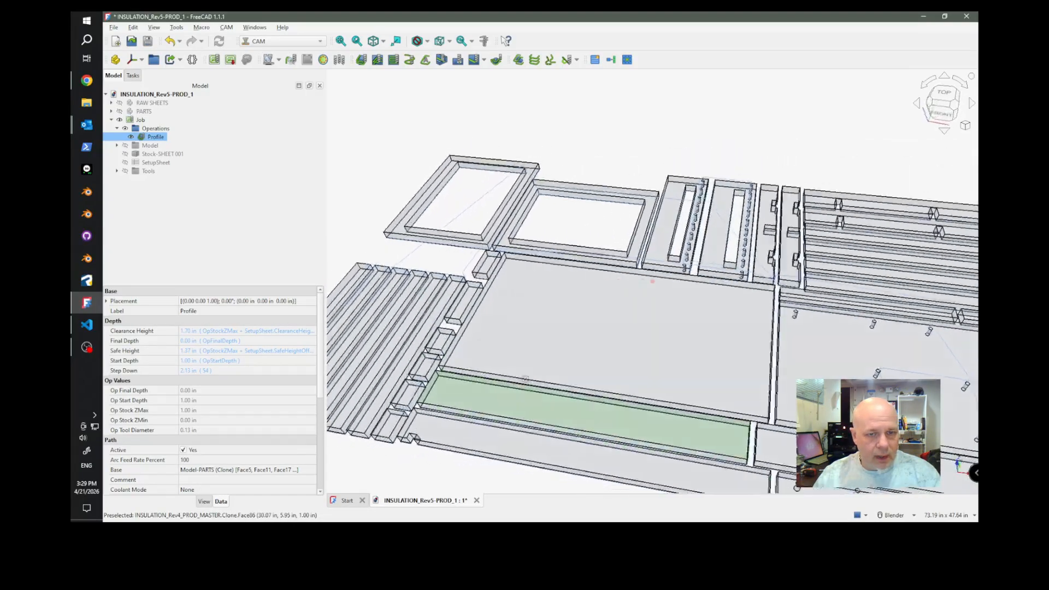
{"action": "scroll", "coordinate": [525, 379], "scroll_direction": "down", "scroll_amount": 4}
{"action": "scroll", "coordinate": [513, 375], "scroll_direction": "up", "scroll_amount": 3}
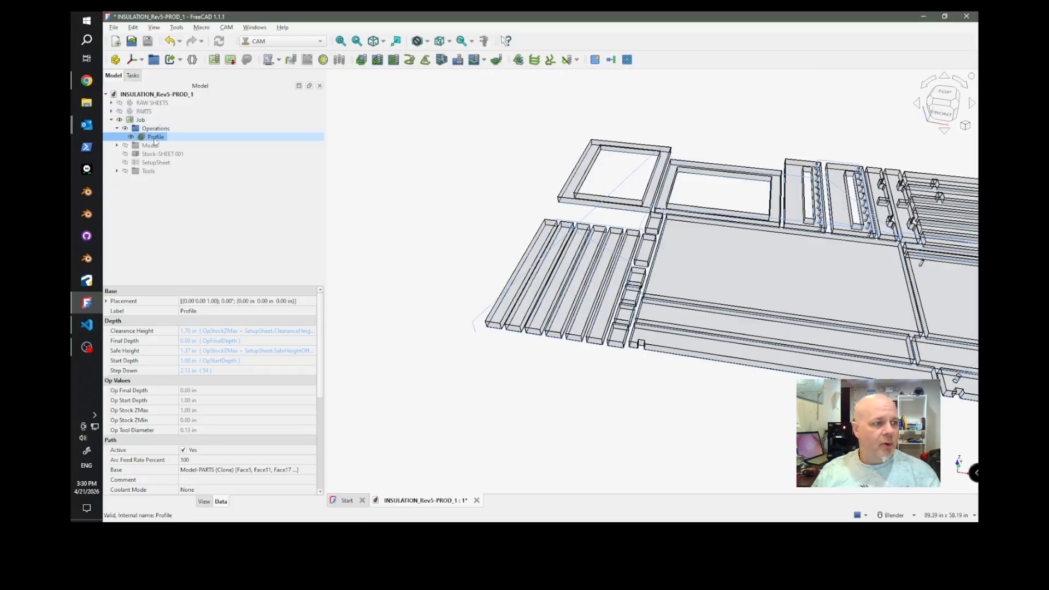
{"action": "left_click", "coordinate": [611, 61]}
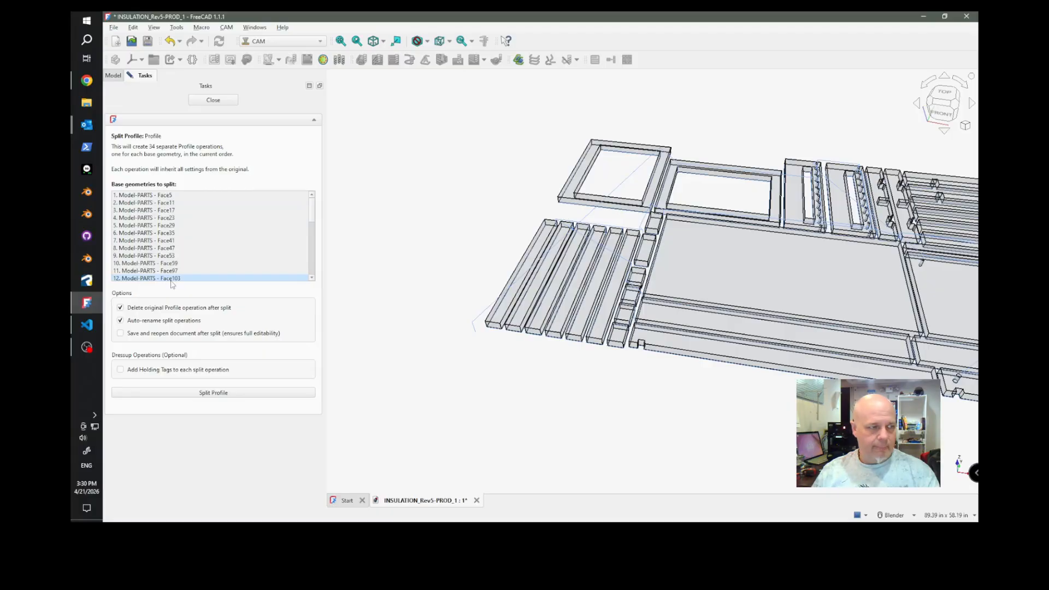
{"action": "scroll", "coordinate": [177, 265], "scroll_direction": "down", "scroll_amount": 8}
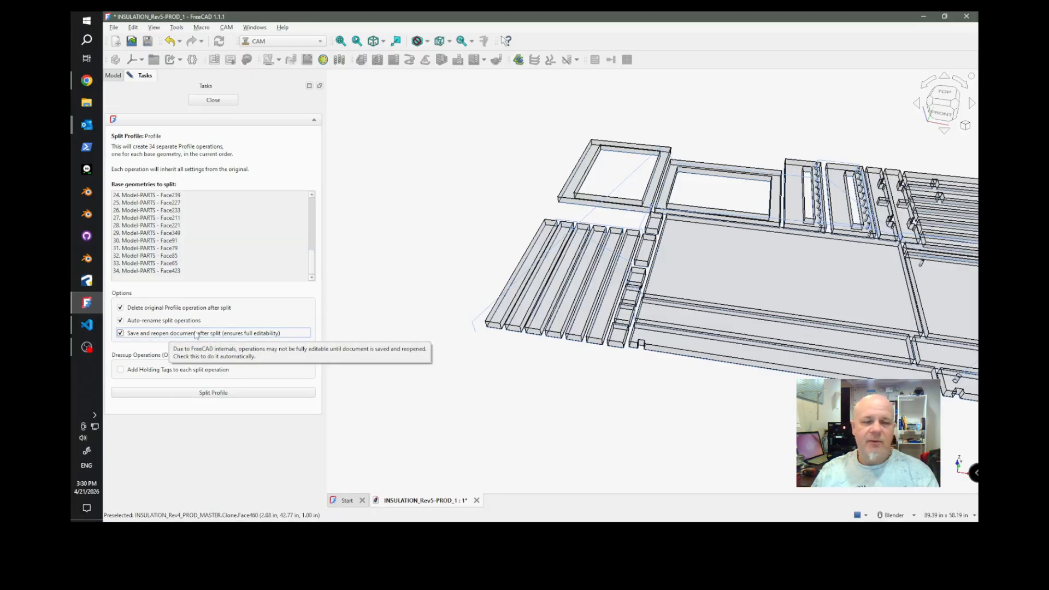
Add holding tags to each split operation and set the tag height to 12 mm.
{"action": "left_click", "coordinate": [121, 370]}
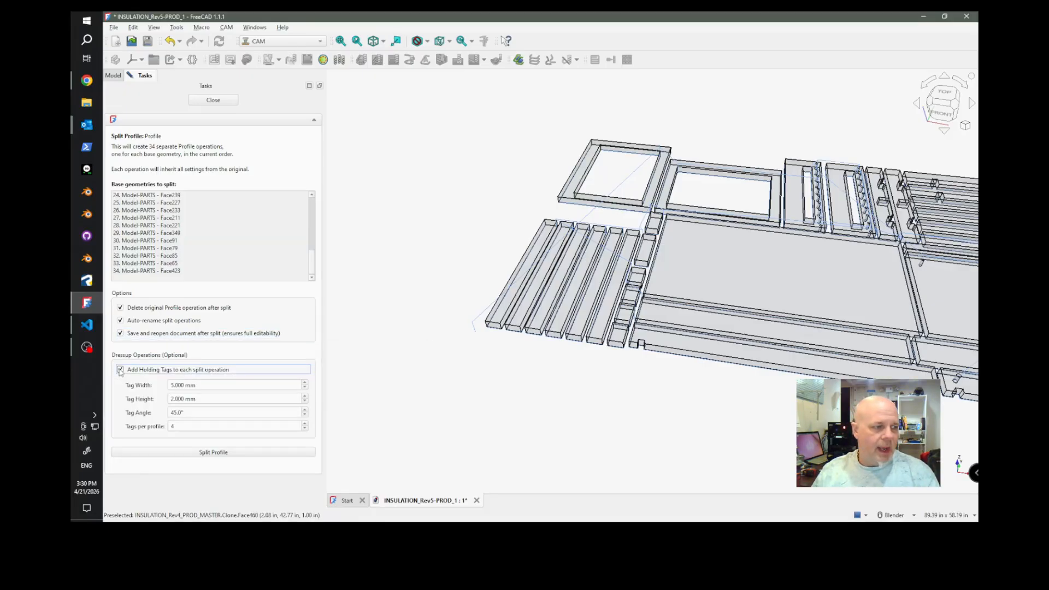
{"action": "left_click", "coordinate": [171, 399]}
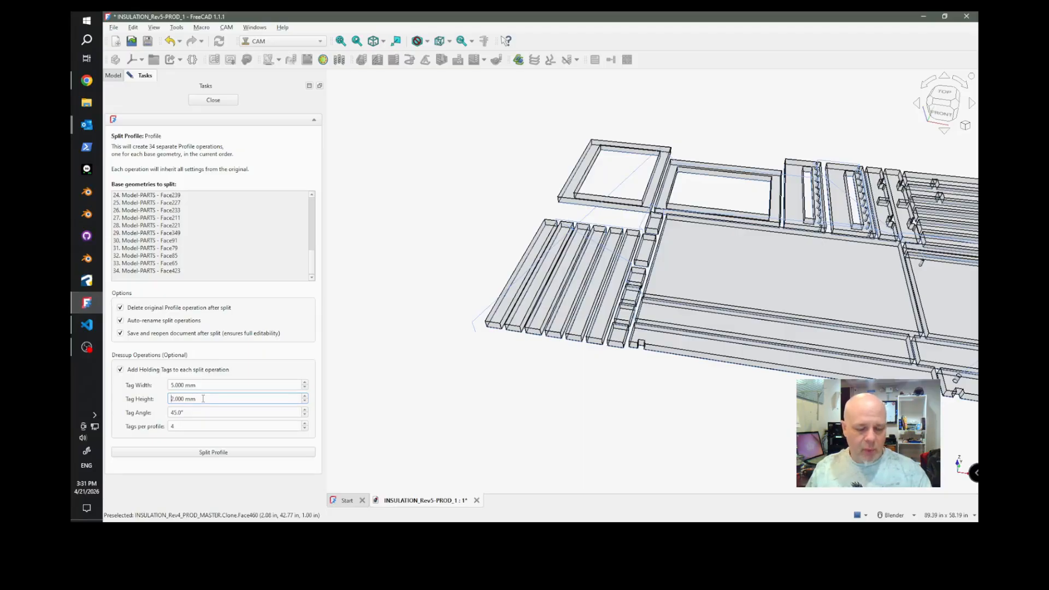
{"action": "type", "text": "1"}
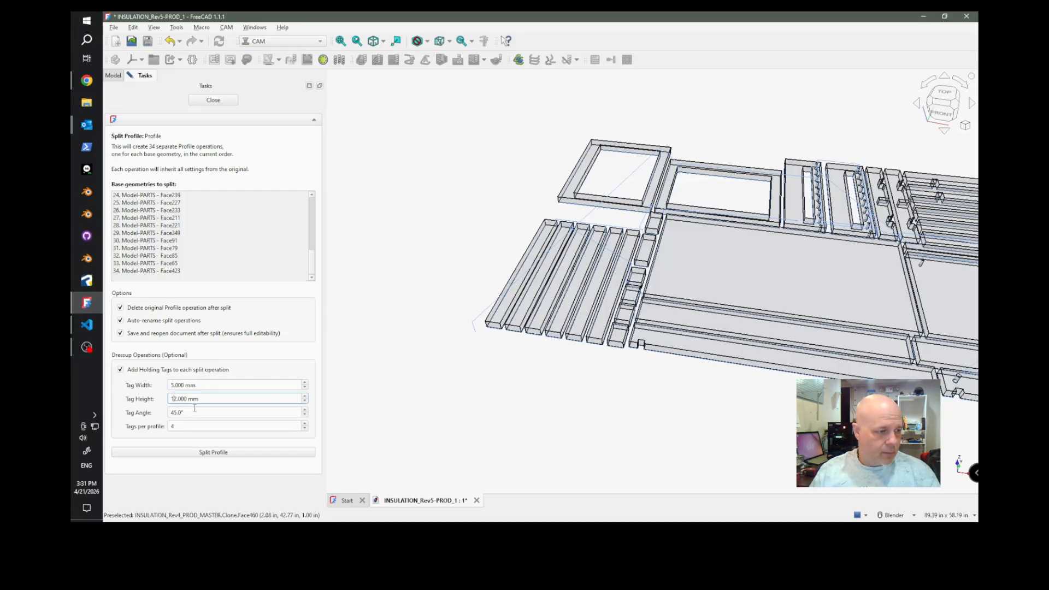
Set the holding tag width to 8 mm for the split operations.
{"action": "left_click", "coordinate": [174, 387]}
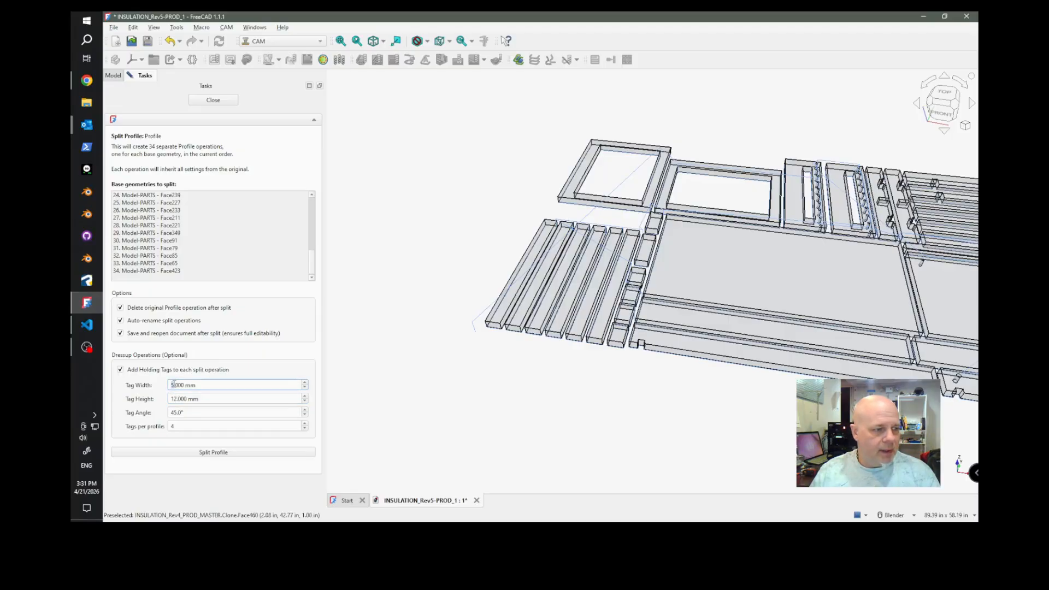
{"action": "key", "text": "BackSpace"}
{"action": "type", "text": "8"}
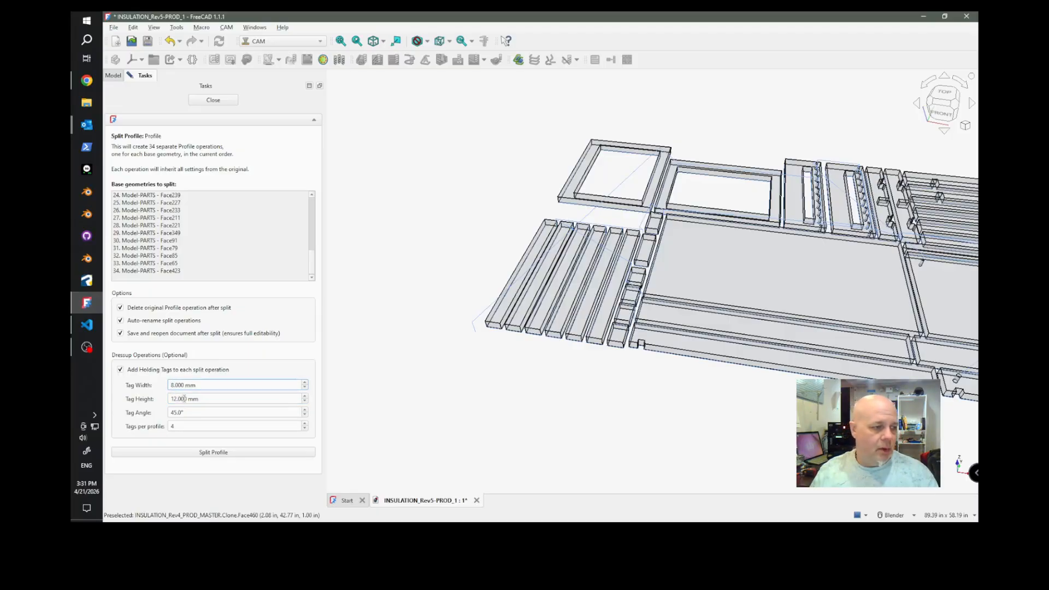
Set the tag angle to 90° and split the Profile into separate tagged operations, closing the task when it is done.
{"action": "left_click", "coordinate": [174, 412]}
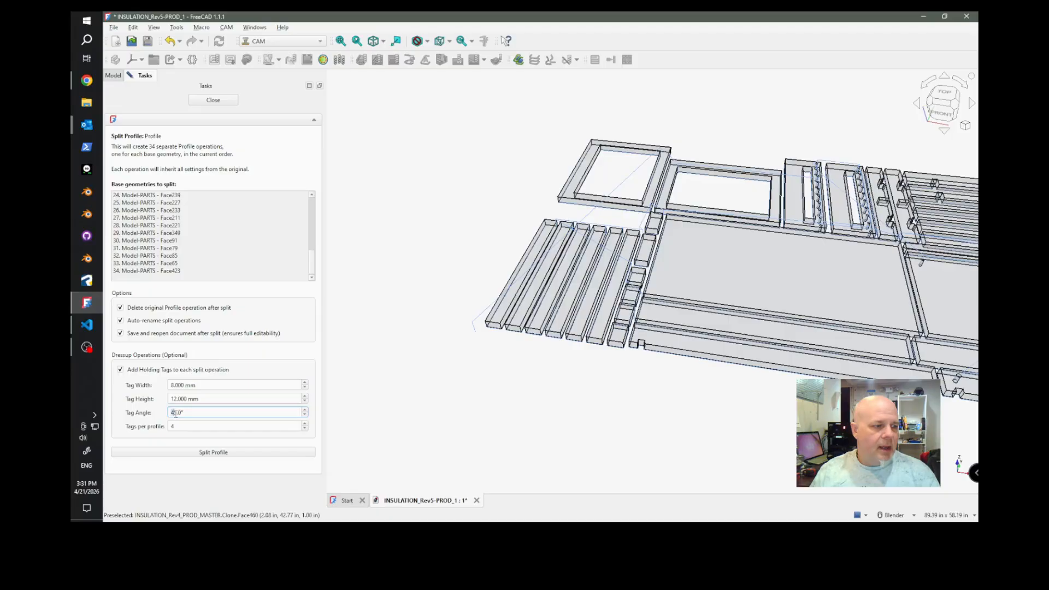
{"action": "key", "text": "Delete"}
{"action": "key", "text": "Delete"}
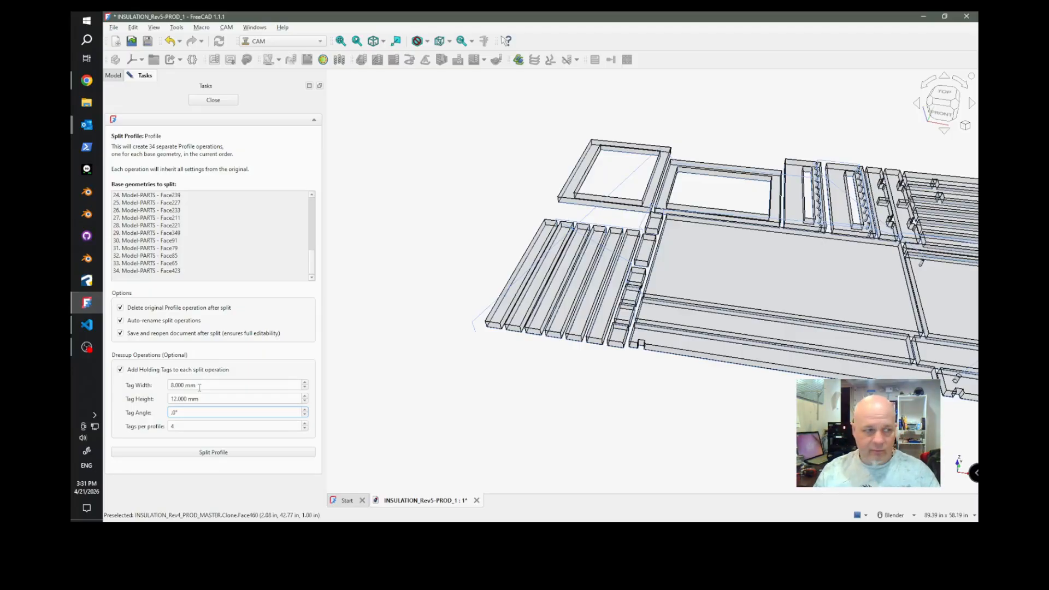
{"action": "type", "text": "90"}
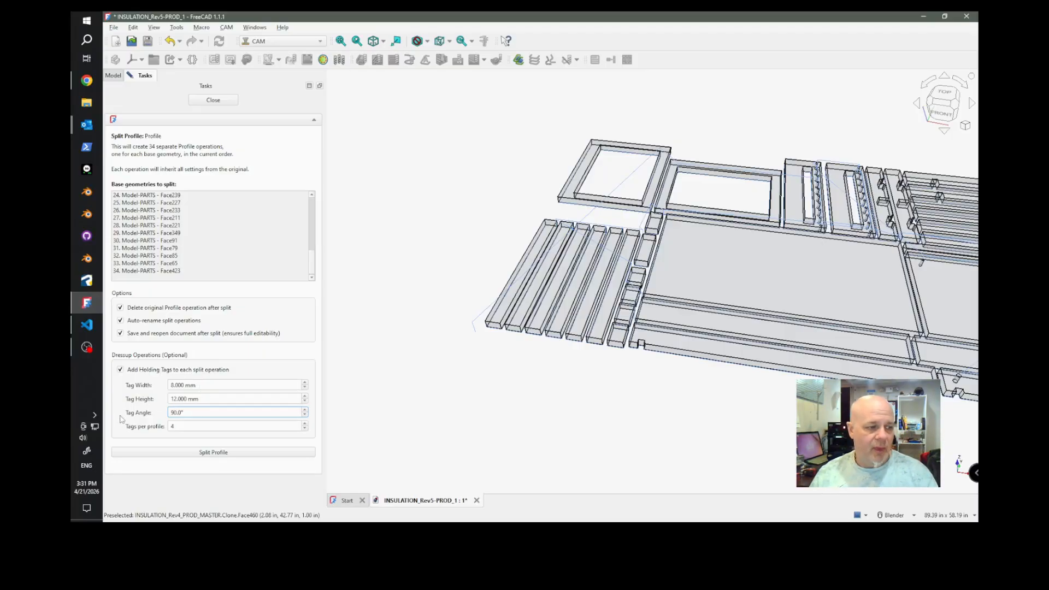
{"action": "left_click", "coordinate": [214, 456]}
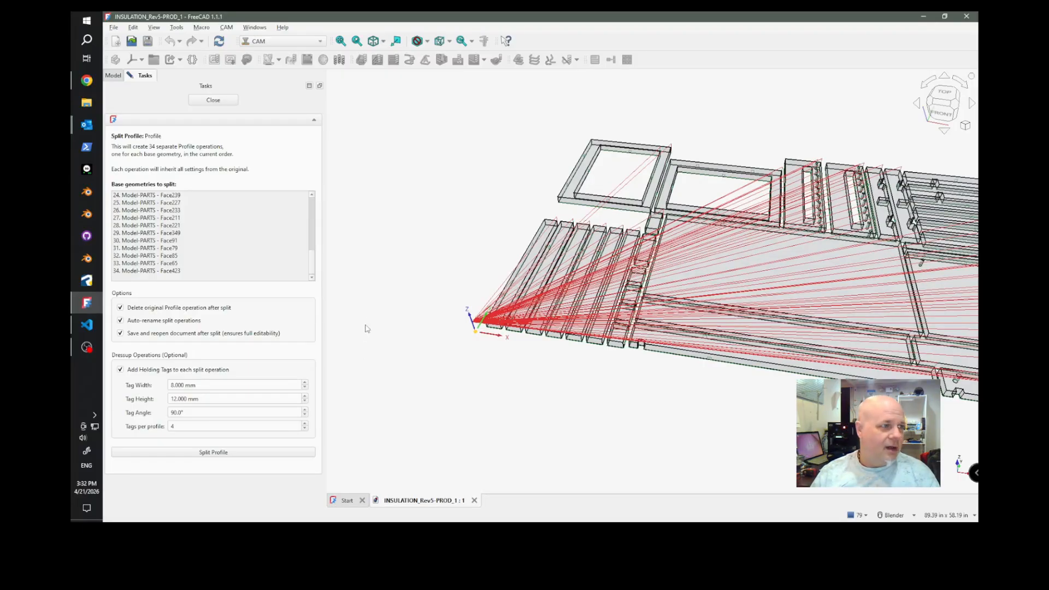
{"action": "left_click", "coordinate": [213, 101]}
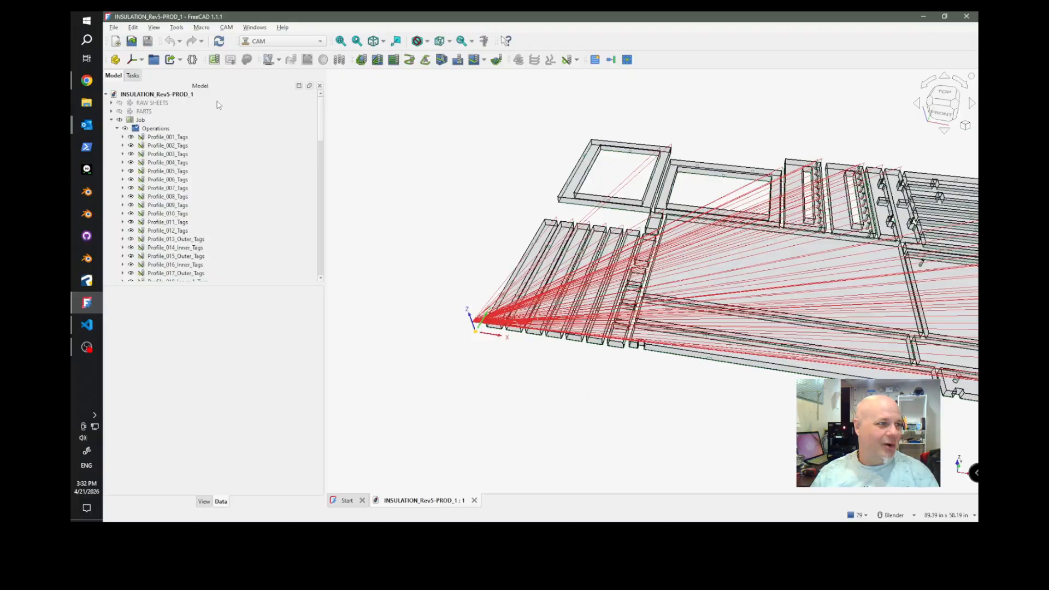
Enlarge the model tree and look through the complete list of tagged Profile operations under the job.
{"action": "scroll", "coordinate": [198, 180], "scroll_direction": "down", "scroll_amount": 10}
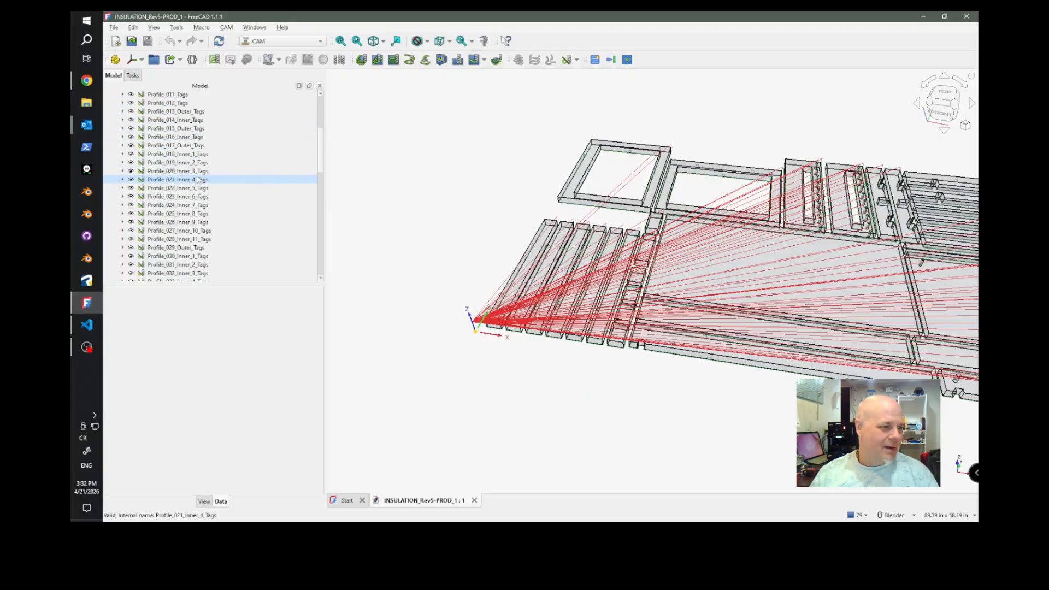
{"action": "scroll", "coordinate": [198, 179], "scroll_direction": "down", "scroll_amount": 12}
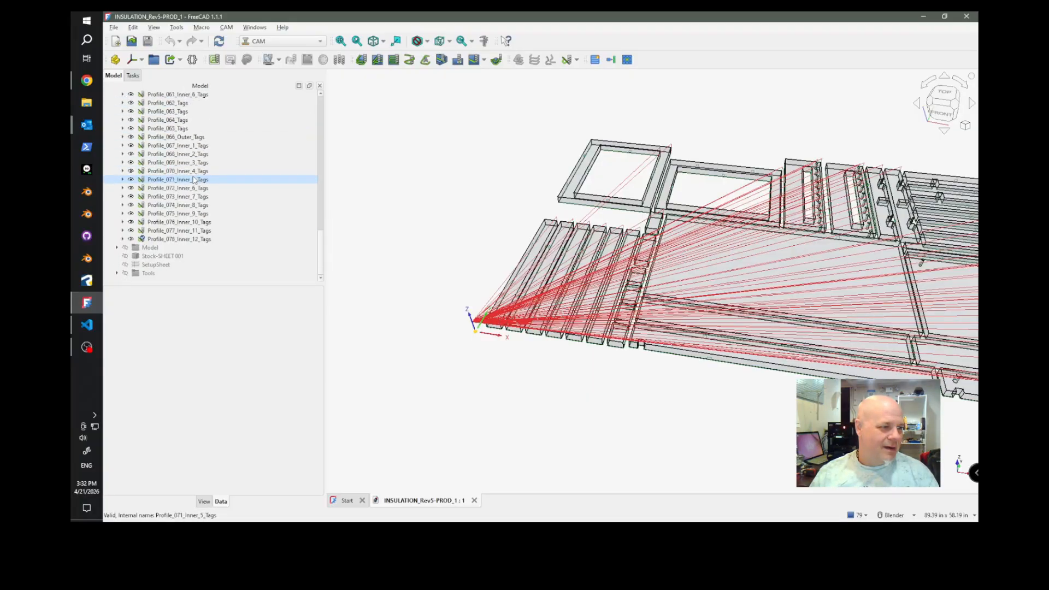
{"action": "scroll", "coordinate": [191, 179], "scroll_direction": "up", "scroll_amount": 20}
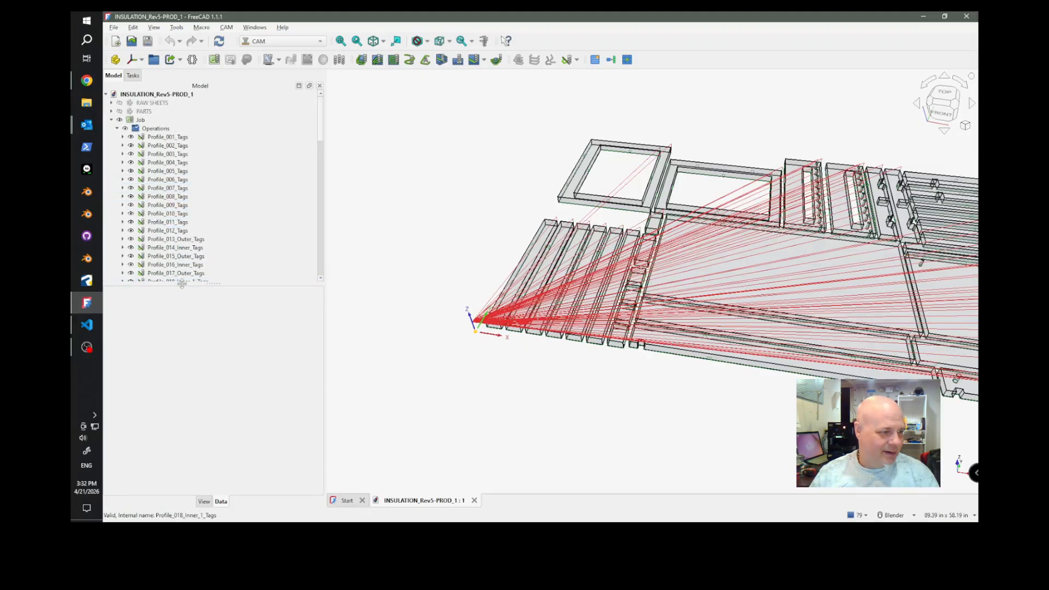
{"action": "left_click_drag", "start_coordinate": [182, 284], "coordinate": [167, 494]}
{"action": "scroll", "coordinate": [205, 261], "scroll_direction": "down", "scroll_amount": 8}
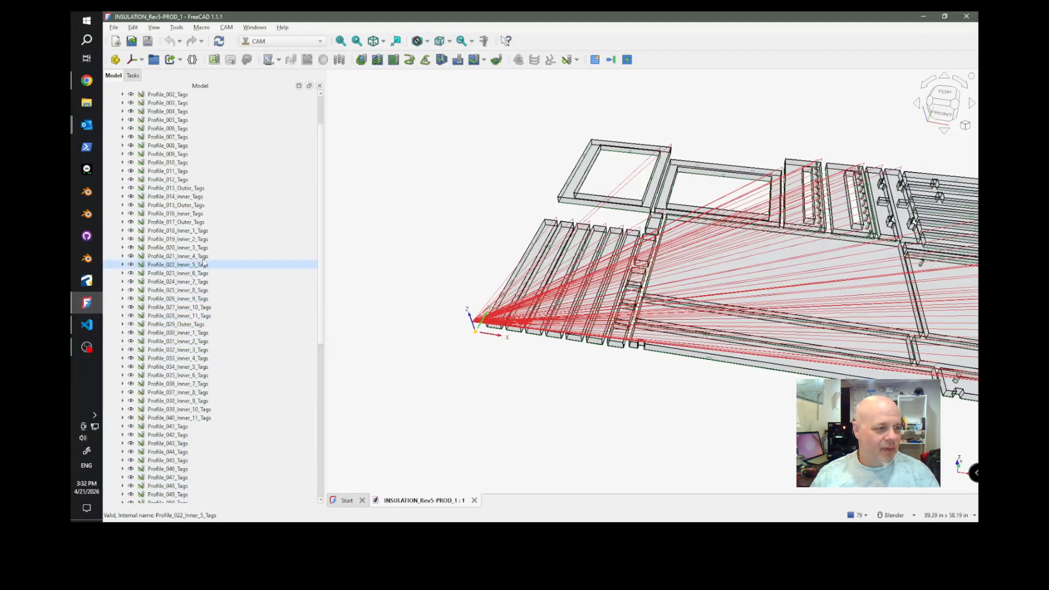
{"action": "scroll", "coordinate": [205, 261], "scroll_direction": "up", "scroll_amount": 5}
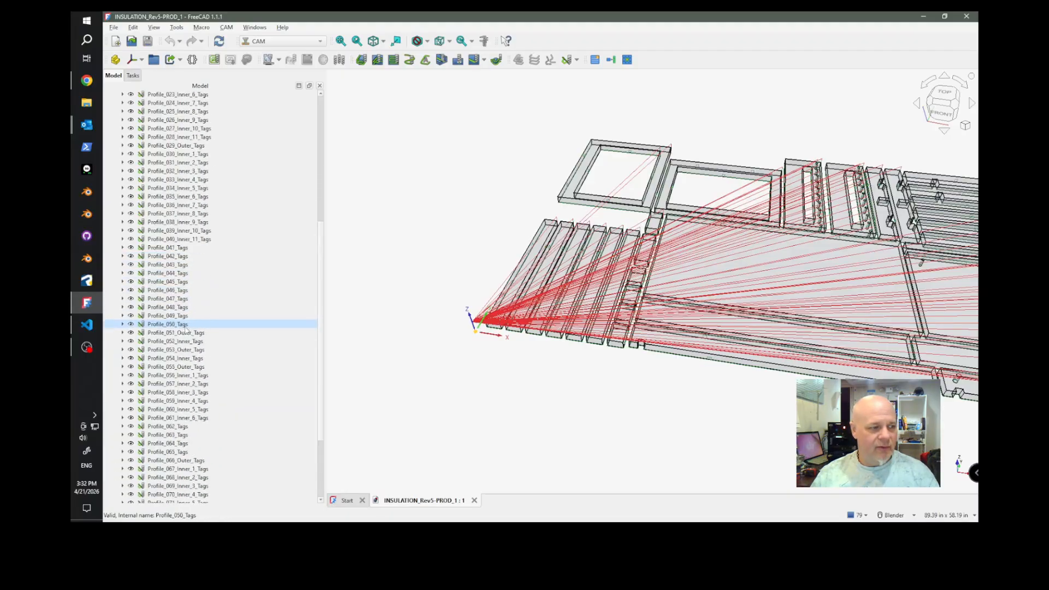
{"action": "scroll", "coordinate": [188, 330], "scroll_direction": "up", "scroll_amount": 3}
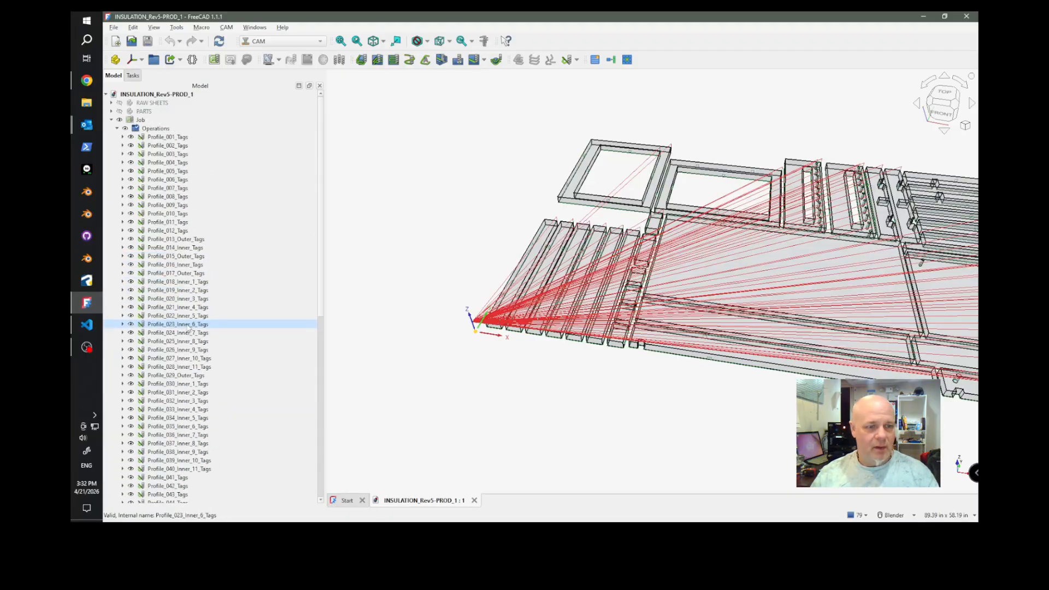
Inspect the tagged toolpaths of Profile_001_Tags through Profile_004_Tags one by one on the narrow strip parts.
{"action": "scroll", "coordinate": [546, 243], "scroll_direction": "up", "scroll_amount": 5}
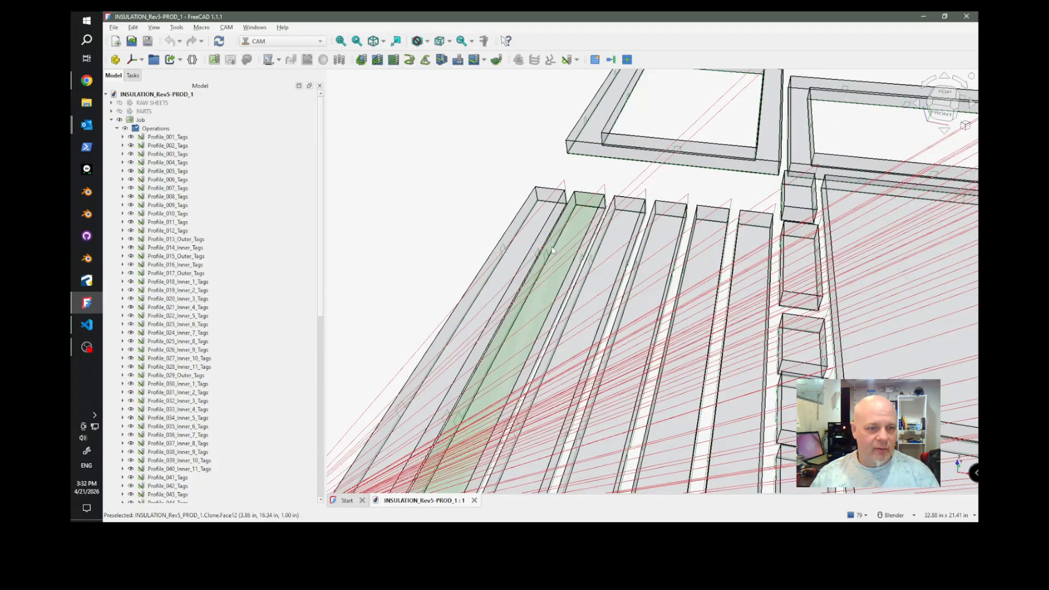
{"action": "left_click", "coordinate": [164, 138]}
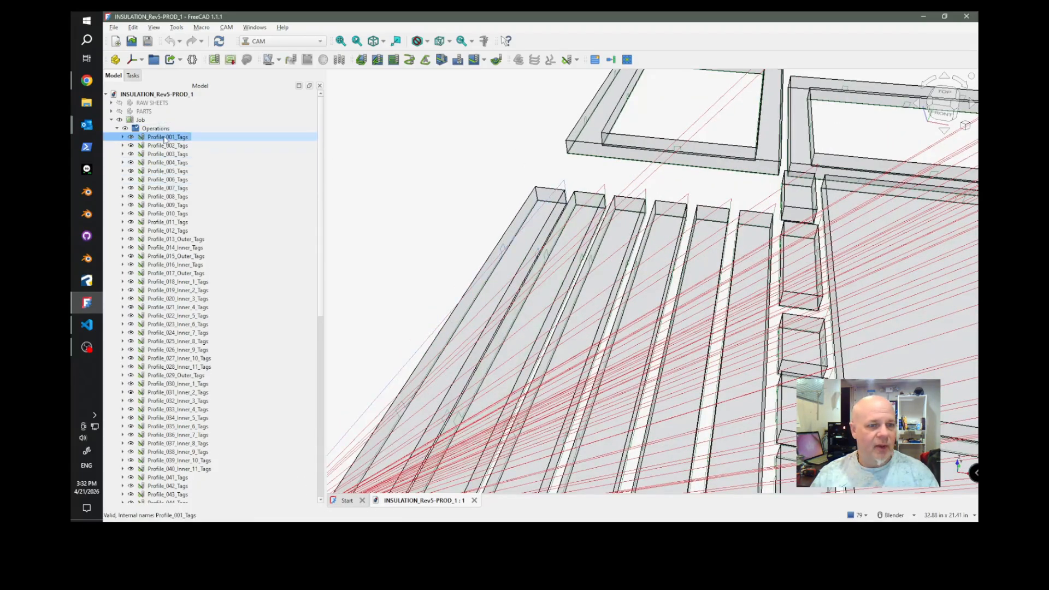
{"action": "scroll", "coordinate": [566, 171], "scroll_direction": "up", "scroll_amount": 5}
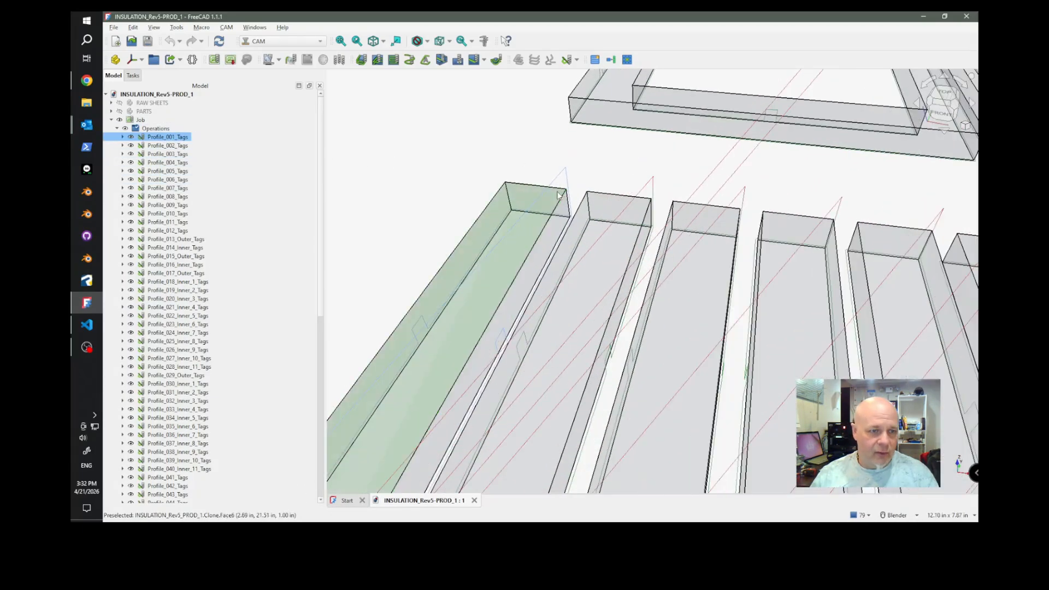
{"action": "left_click", "coordinate": [170, 146]}
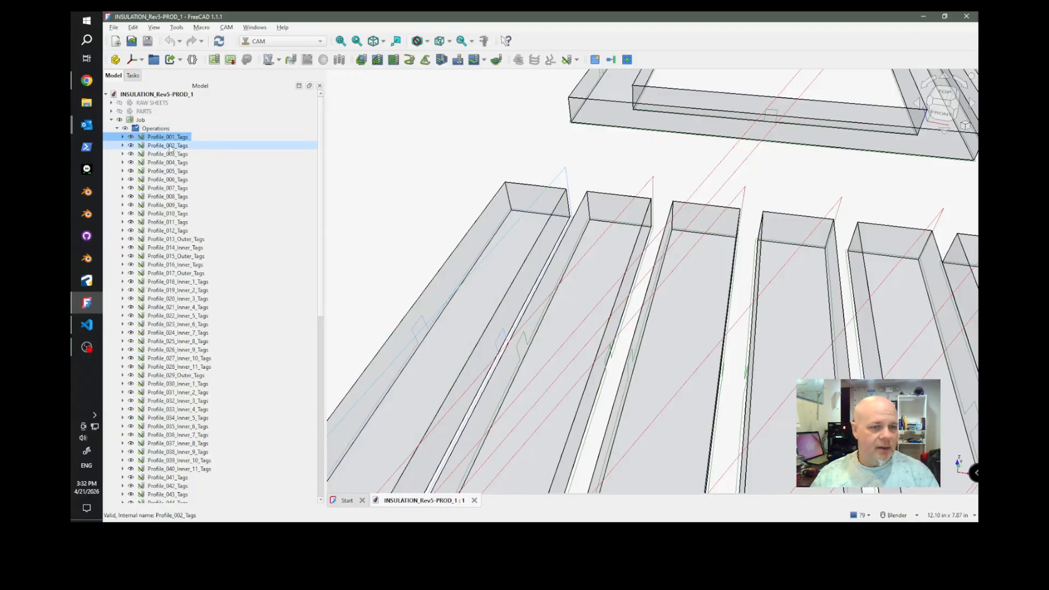
{"action": "left_click", "coordinate": [170, 154]}
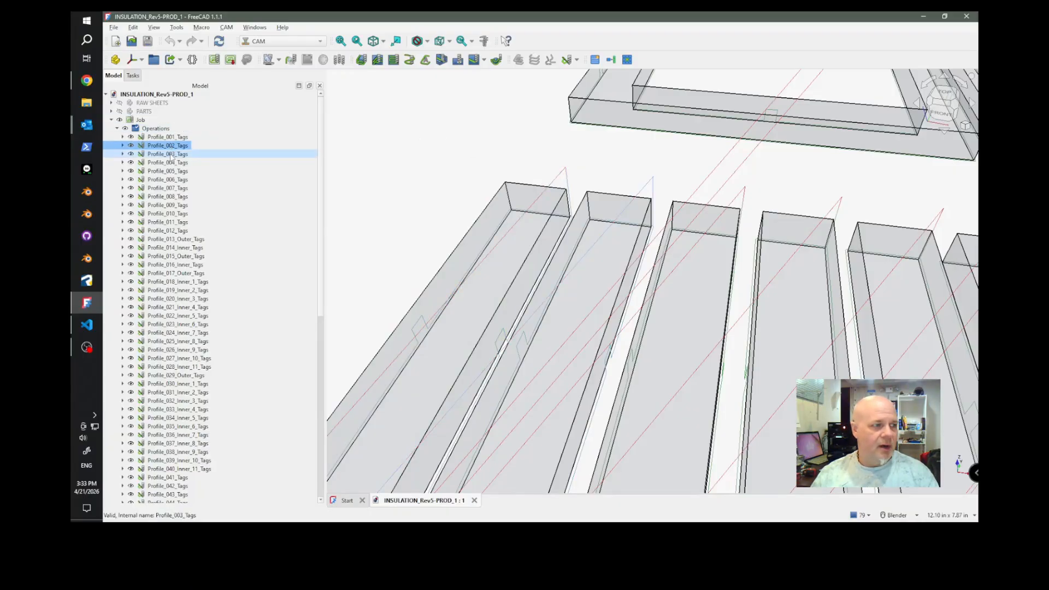
{"action": "left_click", "coordinate": [171, 163]}
{"action": "scroll", "coordinate": [396, 160], "scroll_direction": "down", "scroll_amount": 1}
{"action": "scroll", "coordinate": [396, 159], "scroll_direction": "down", "scroll_amount": 6}
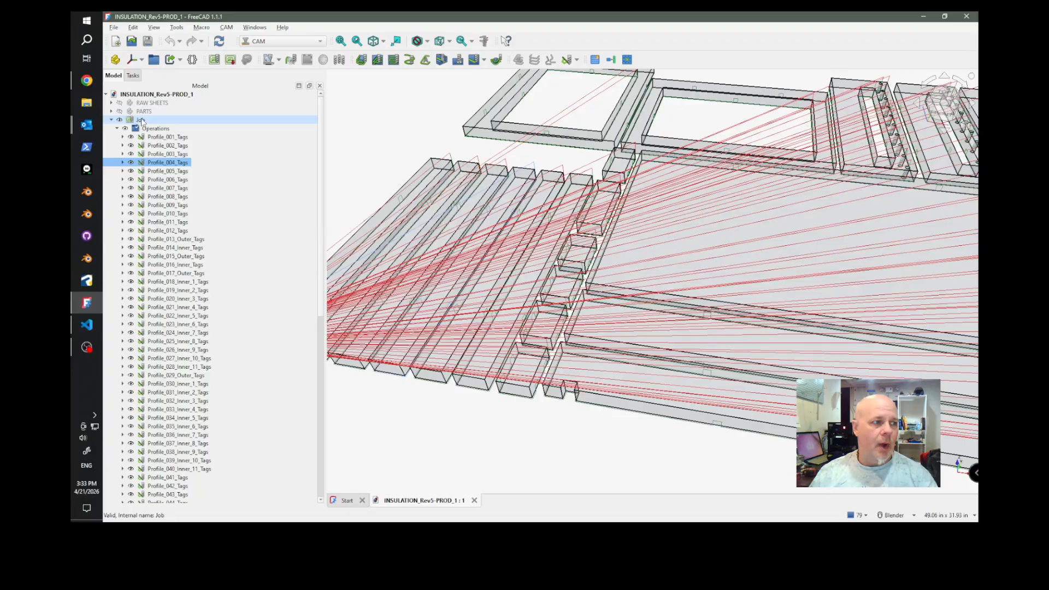
{"action": "left_click", "coordinate": [141, 120]}
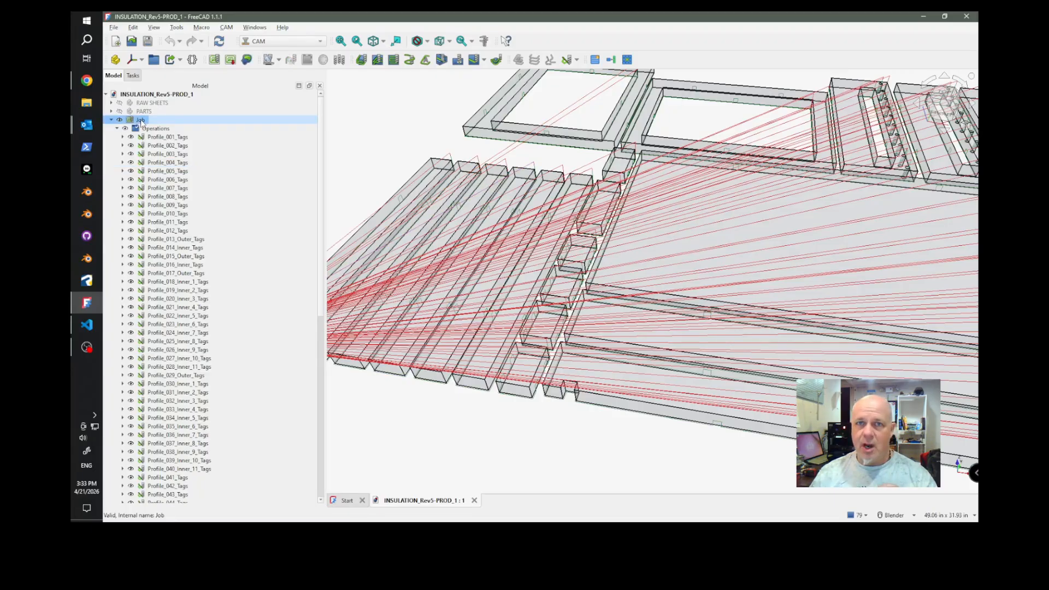
{"action": "left_click", "coordinate": [167, 146]}
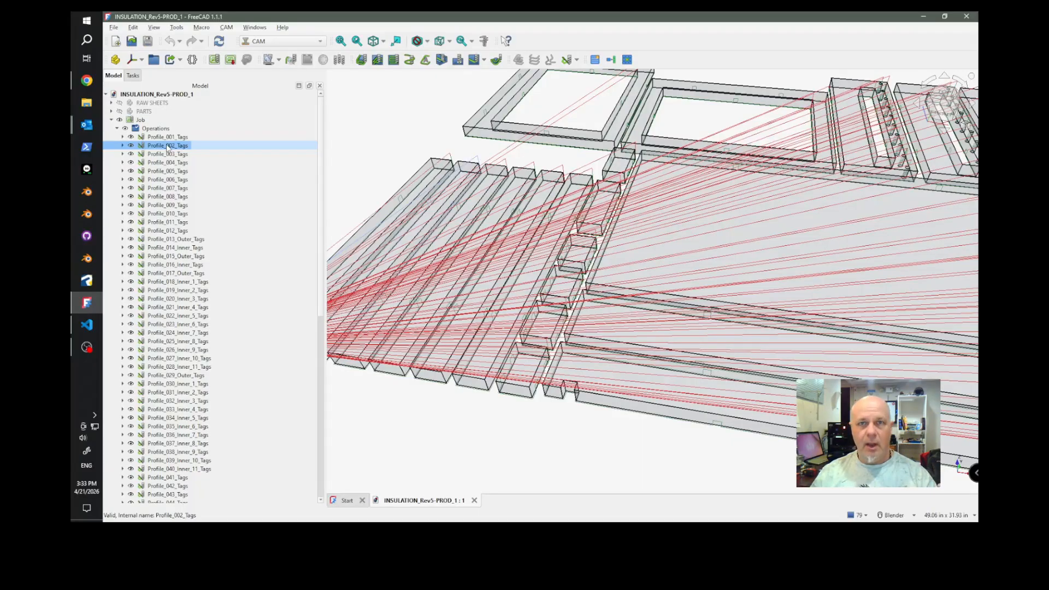
{"action": "left_click", "coordinate": [142, 121]}
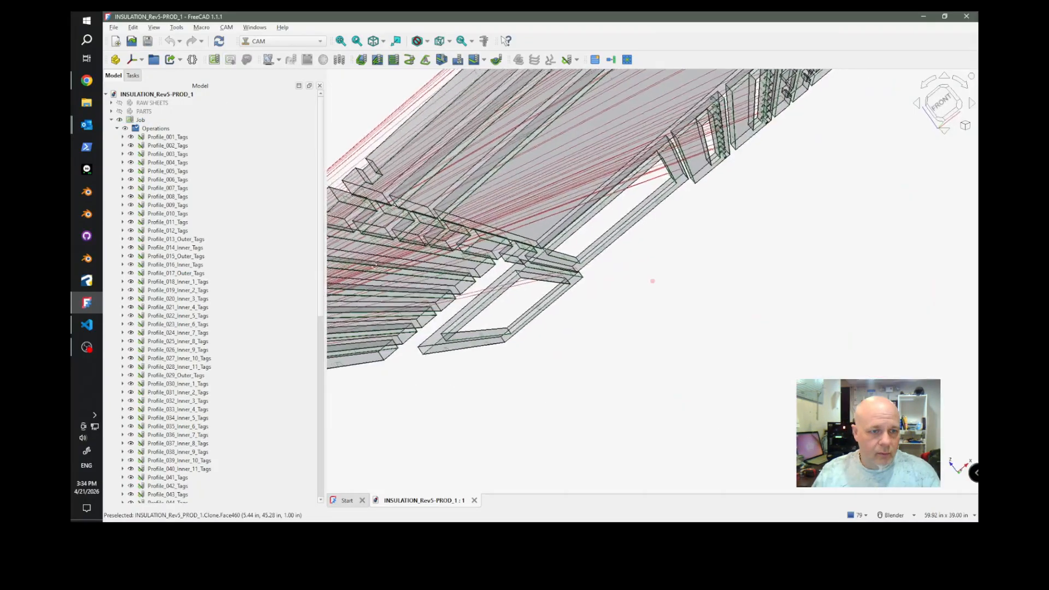
Examine the holding tags in the toolpaths of the small circular holes along the long notched strip.
{"action": "middle_click_drag", "start_coordinate": [383, 252], "coordinate": [756, 170]}
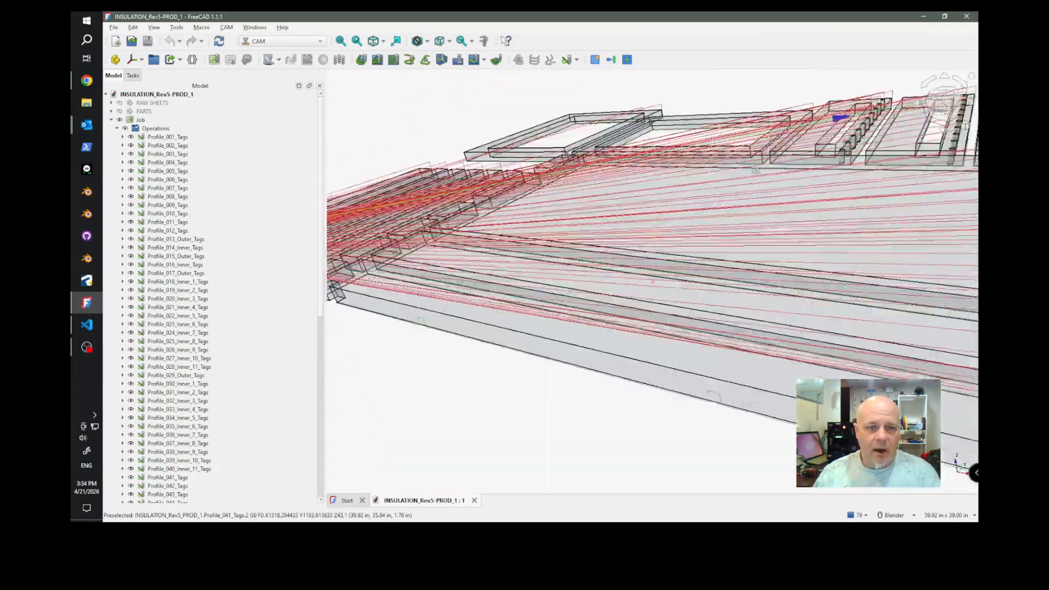
{"action": "scroll", "coordinate": [756, 170], "scroll_direction": "down", "scroll_amount": 10}
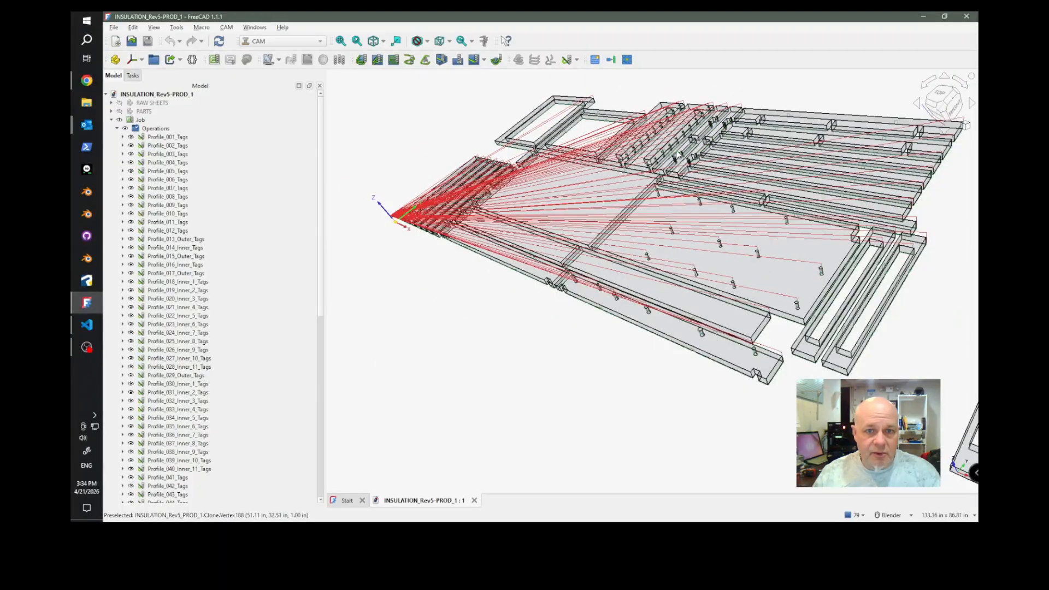
{"action": "scroll", "coordinate": [768, 352], "scroll_direction": "up", "scroll_amount": 5}
{"action": "scroll", "coordinate": [762, 343], "scroll_direction": "down", "scroll_amount": 2}
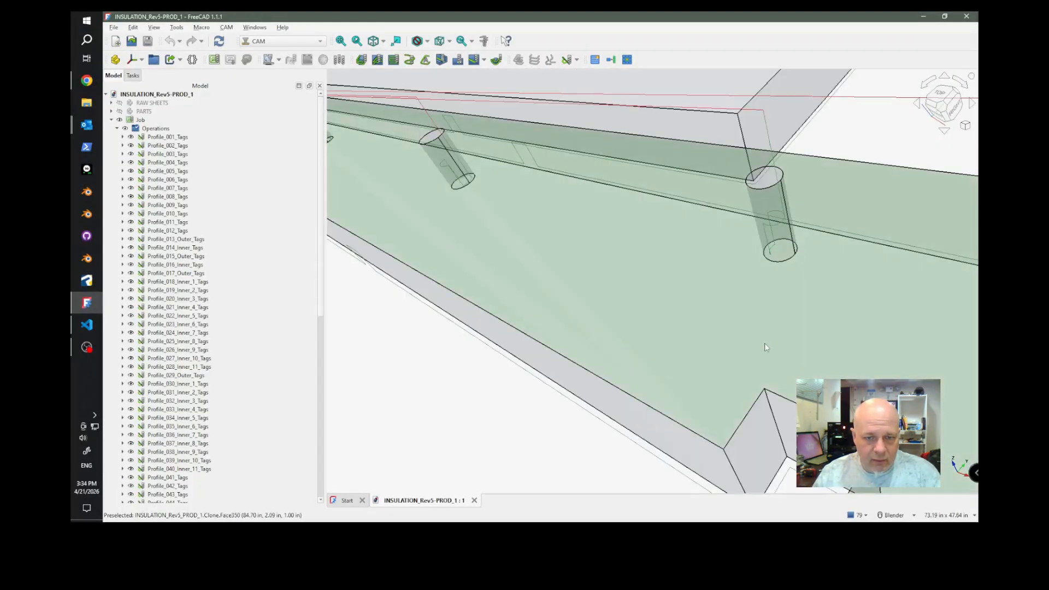
{"action": "scroll", "coordinate": [770, 313], "scroll_direction": "down", "scroll_amount": 4}
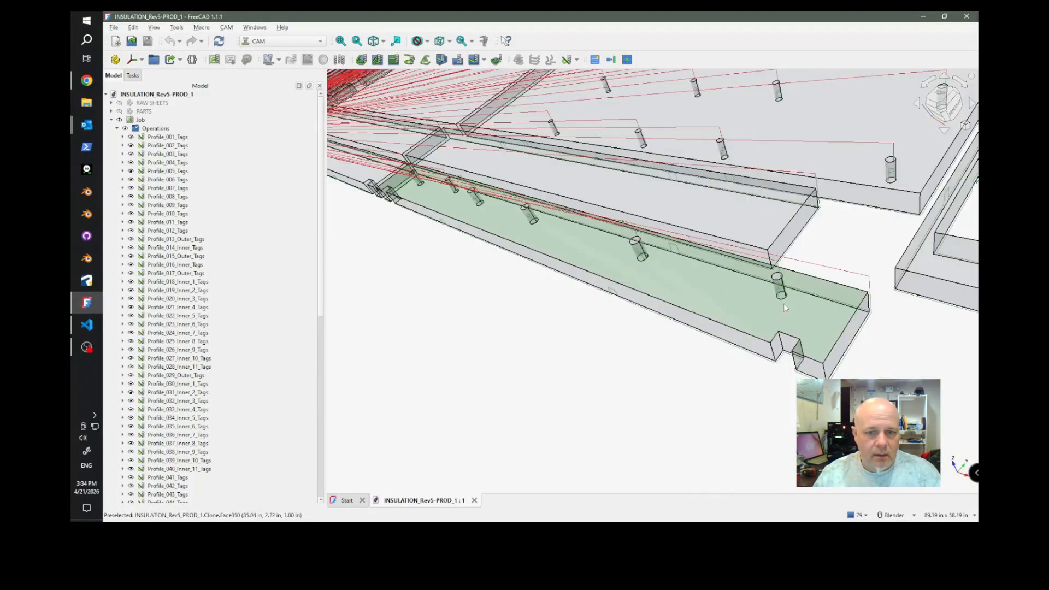
{"action": "scroll", "coordinate": [784, 303], "scroll_direction": "up", "scroll_amount": 4}
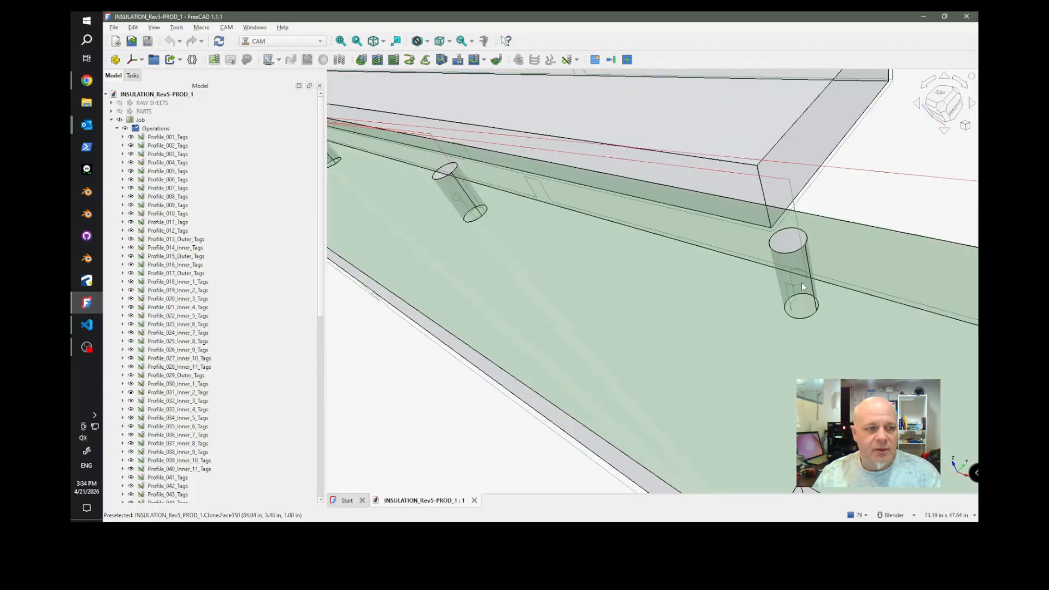
{"action": "scroll", "coordinate": [802, 285], "scroll_direction": "down", "scroll_amount": 2}
{"action": "scroll", "coordinate": [552, 226], "scroll_direction": "up", "scroll_amount": 4}
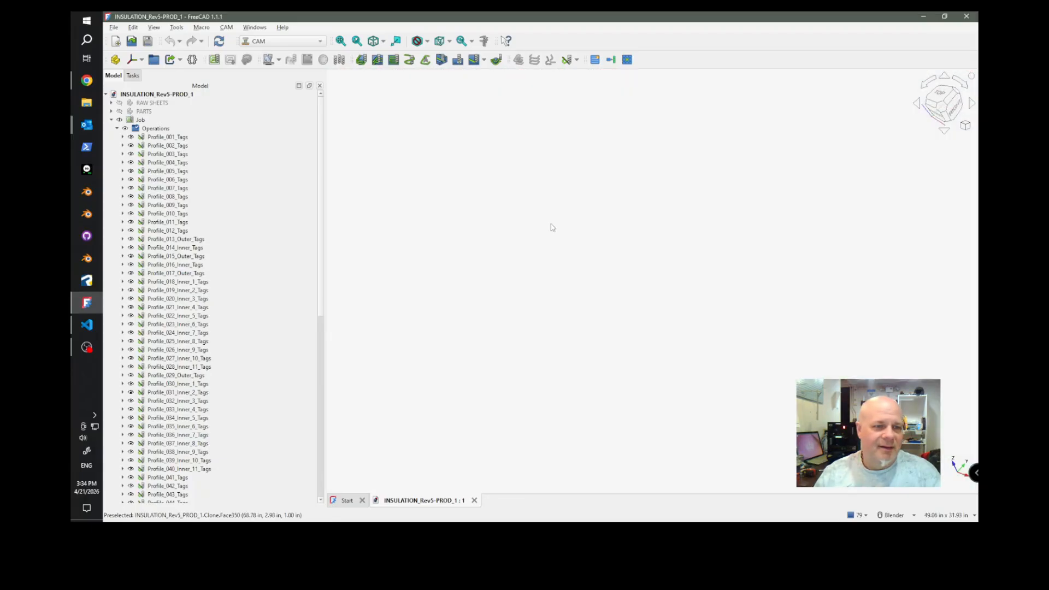
{"action": "scroll", "coordinate": [552, 227], "scroll_direction": "down", "scroll_amount": 1}
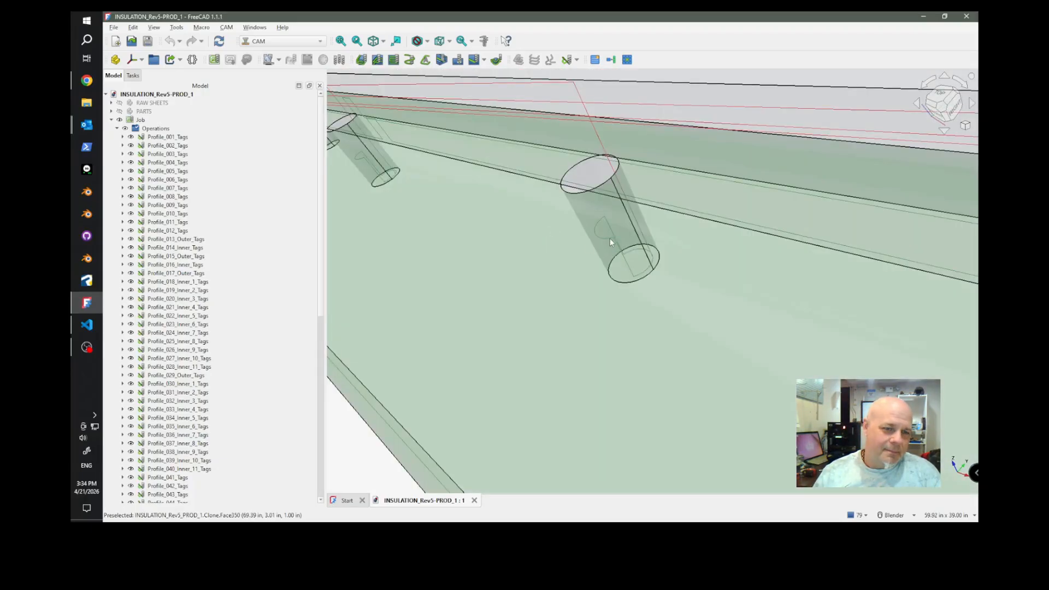
{"action": "scroll", "coordinate": [610, 238], "scroll_direction": "down", "scroll_amount": 3}
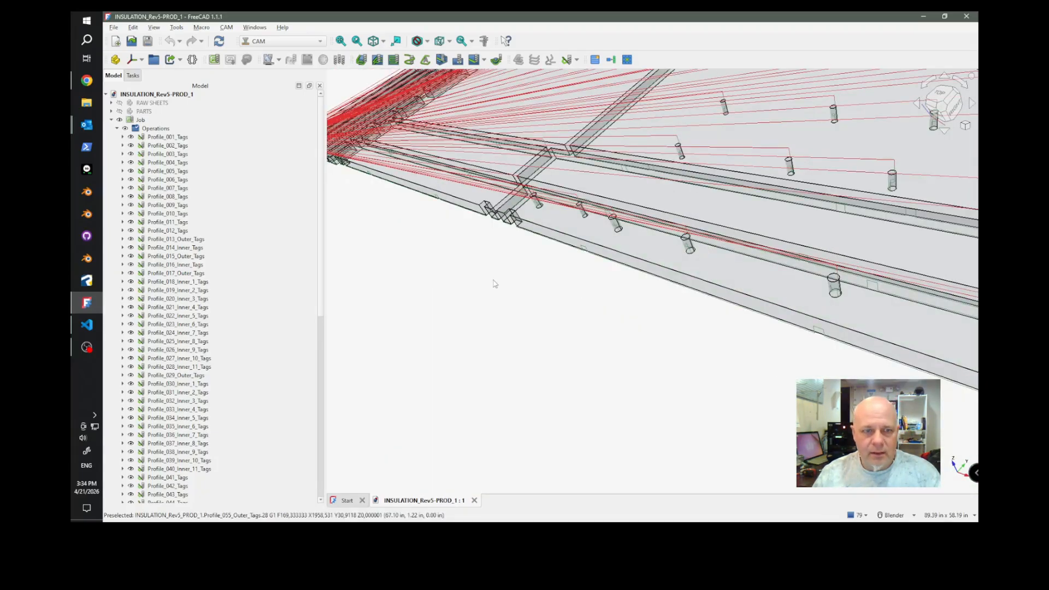
{"action": "scroll", "coordinate": [514, 289], "scroll_direction": "down", "scroll_amount": 2}
Select the inner hole operations from Profile_067_Inner_1_Tags through Profile_078_Inner_12_Tags and check which holes they cover on the large panel.
{"action": "scroll", "coordinate": [203, 324], "scroll_direction": "down", "scroll_amount": 6}
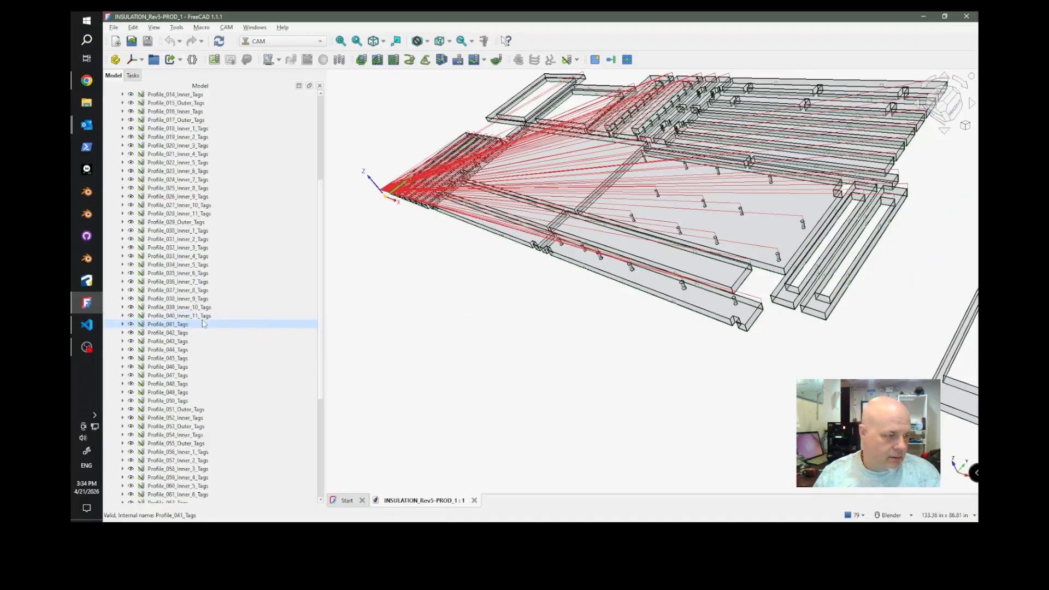
{"action": "scroll", "coordinate": [203, 325], "scroll_direction": "down", "scroll_amount": 7}
{"action": "left_click", "coordinate": [190, 443]}
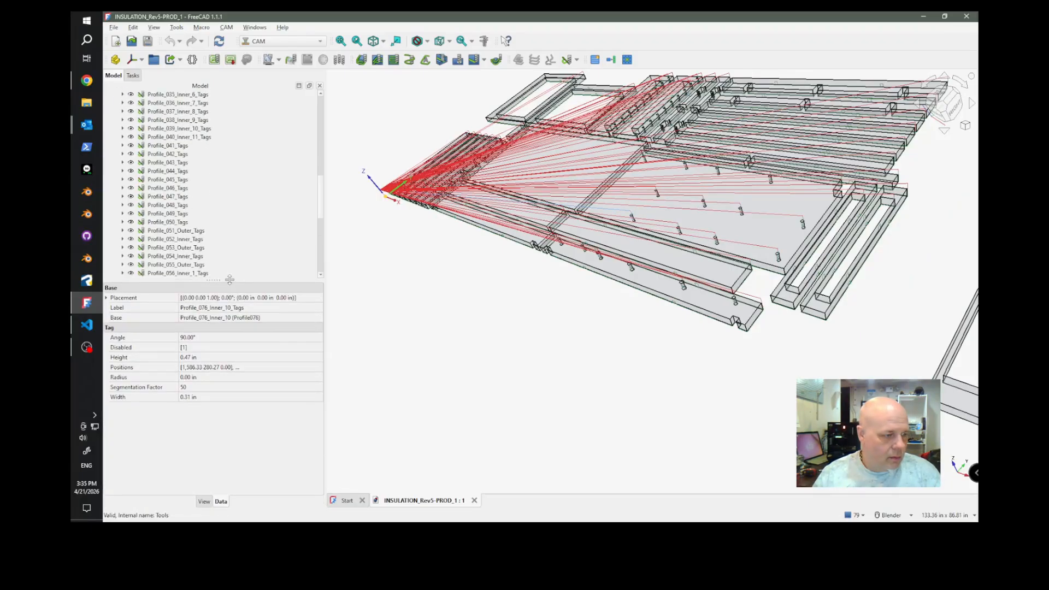
{"action": "scroll", "coordinate": [213, 246], "scroll_direction": "down", "scroll_amount": 9}
{"action": "left_click", "coordinate": [177, 145]}
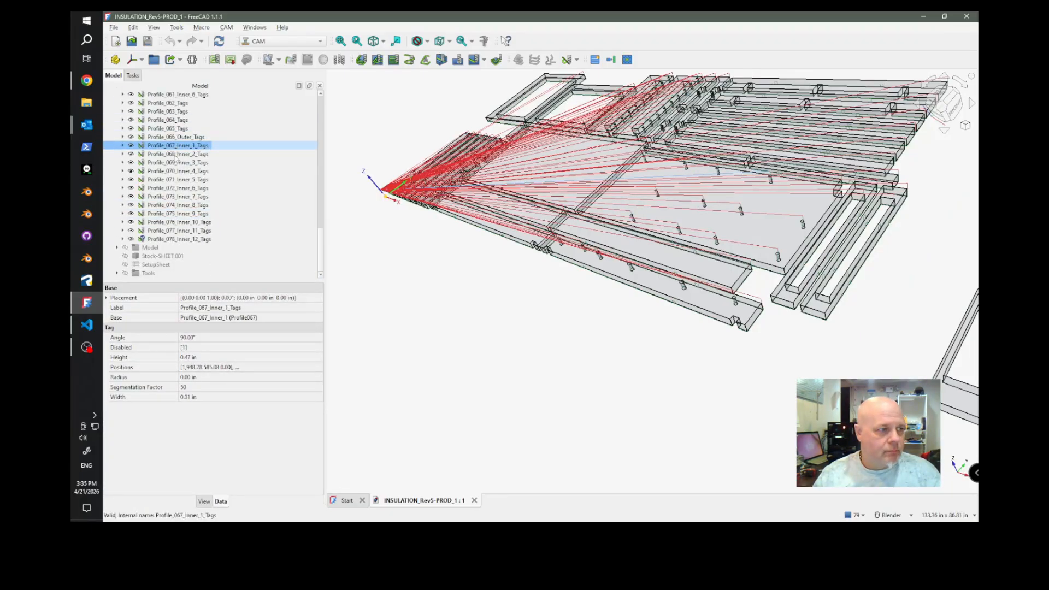
{"action": "left_click", "coordinate": [182, 239], "text": "shift"}
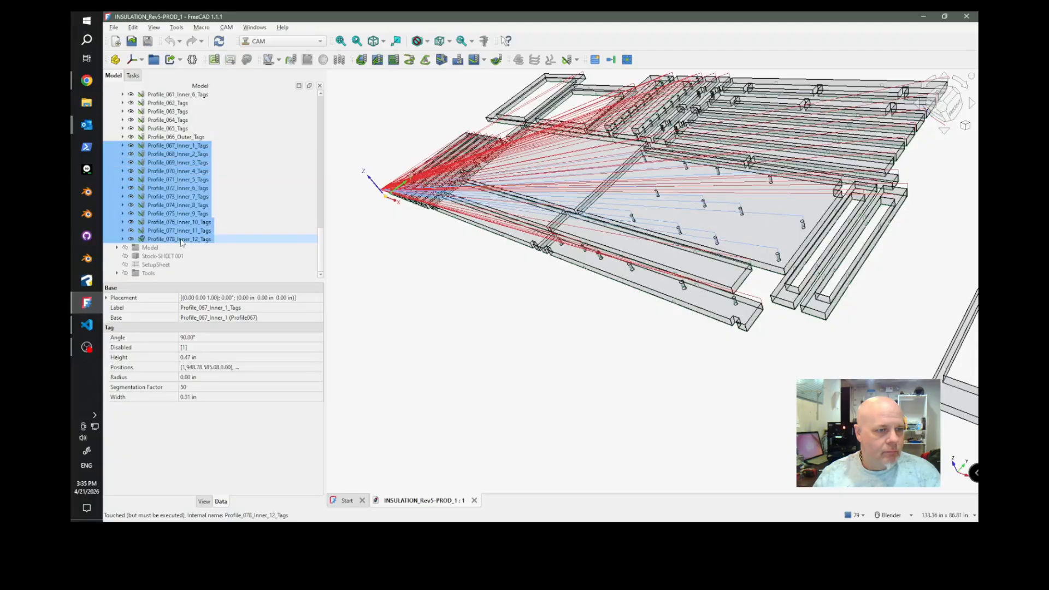
{"action": "scroll", "coordinate": [684, 170], "scroll_direction": "up", "scroll_amount": 5}
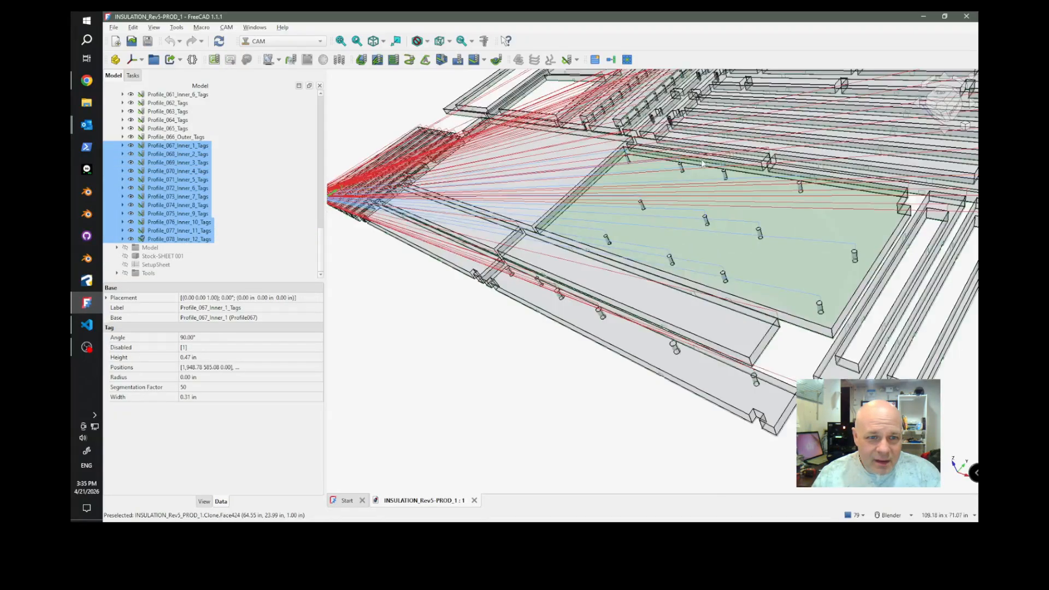
Set the tag height of Profile_067_Inner_1_Tags through Profile_078_Inner_12_Tags to 0 in for the holes on the large panel.
{"action": "scroll", "coordinate": [703, 159], "scroll_direction": "down", "scroll_amount": 3}
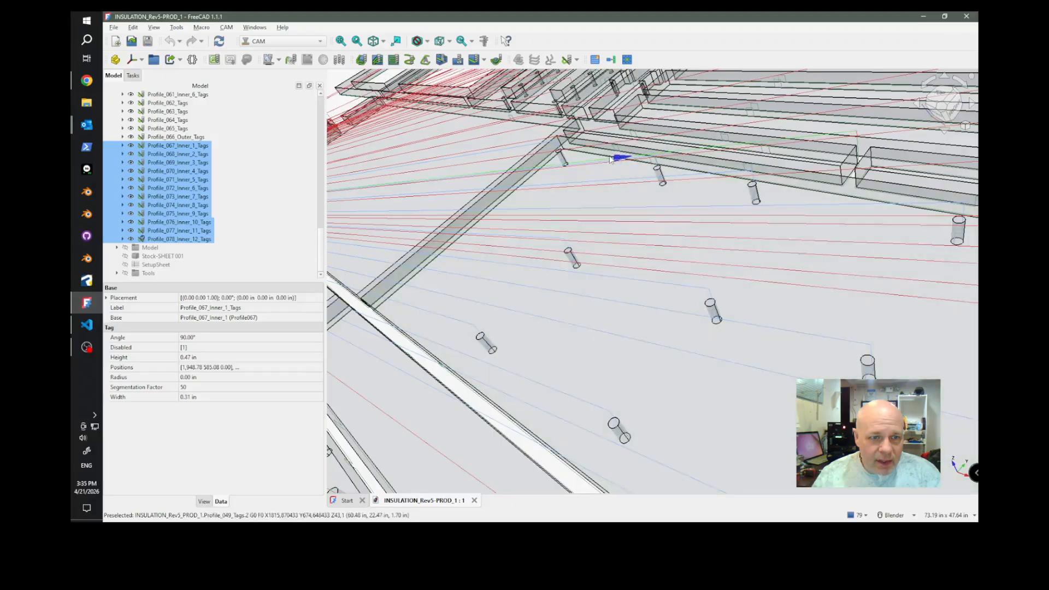
{"action": "left_click", "coordinate": [207, 358]}
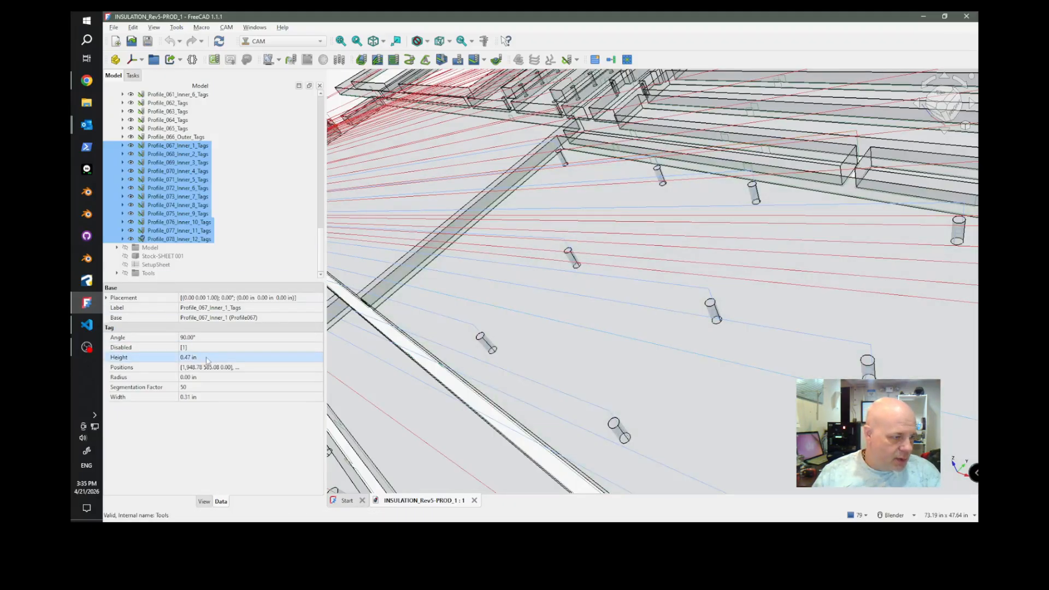
{"action": "left_click", "coordinate": [185, 350]}
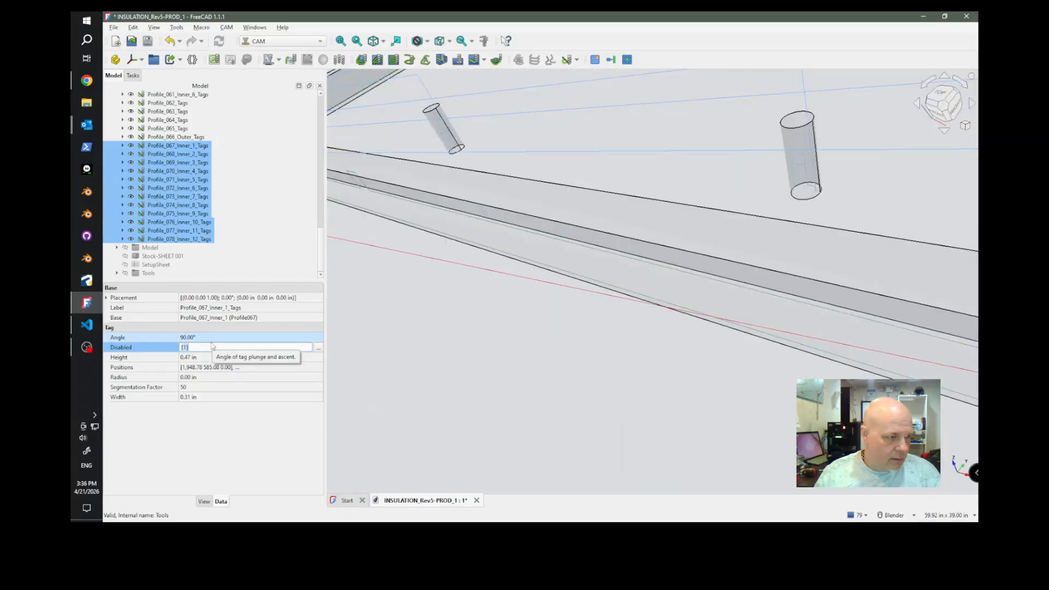
{"action": "left_click", "coordinate": [213, 358]}
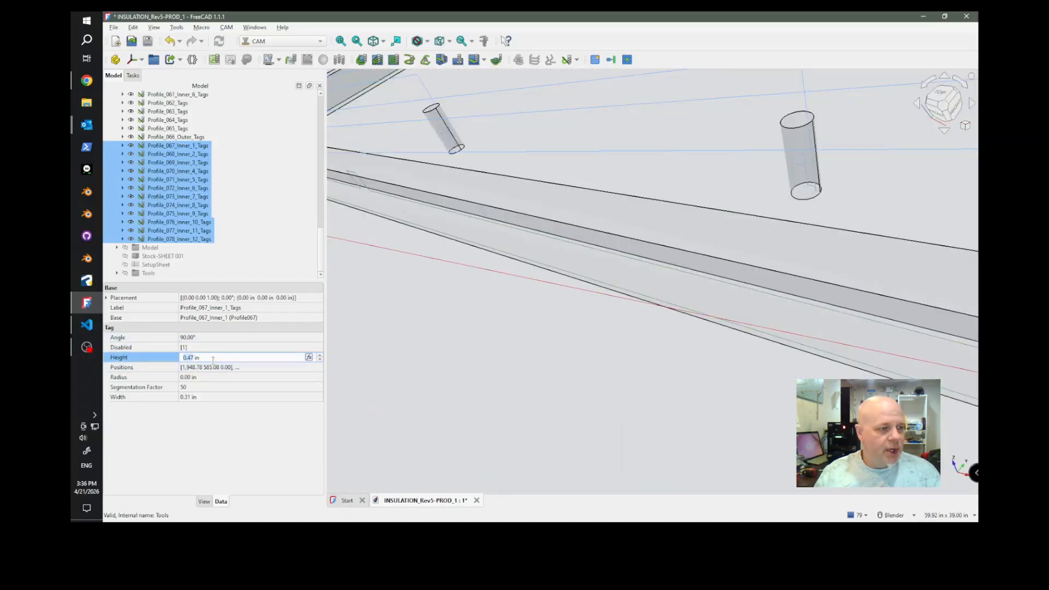
{"action": "type", "text": "0"}
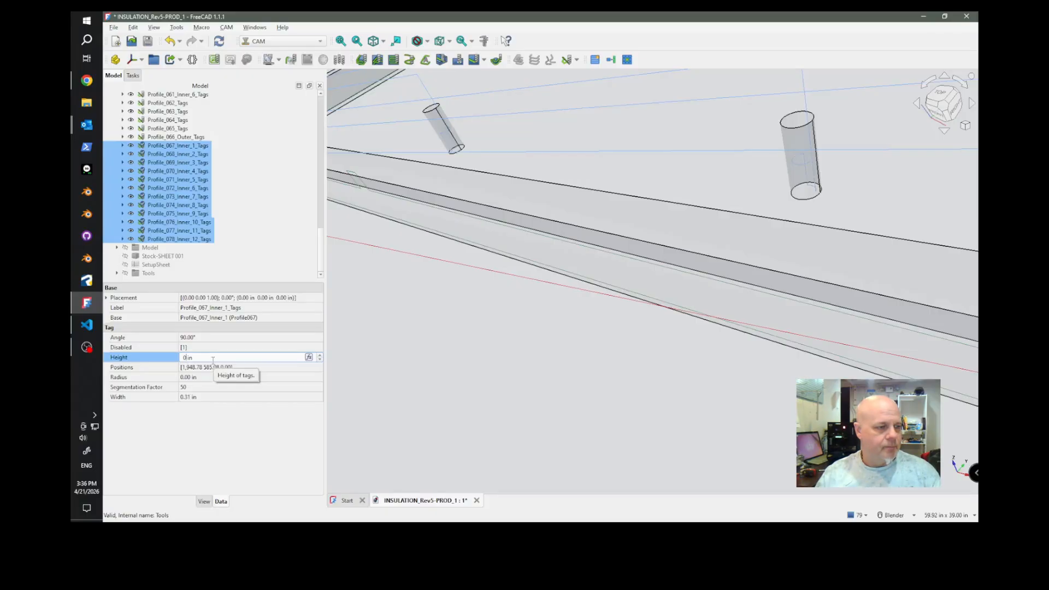
{"action": "key", "text": "Return"}
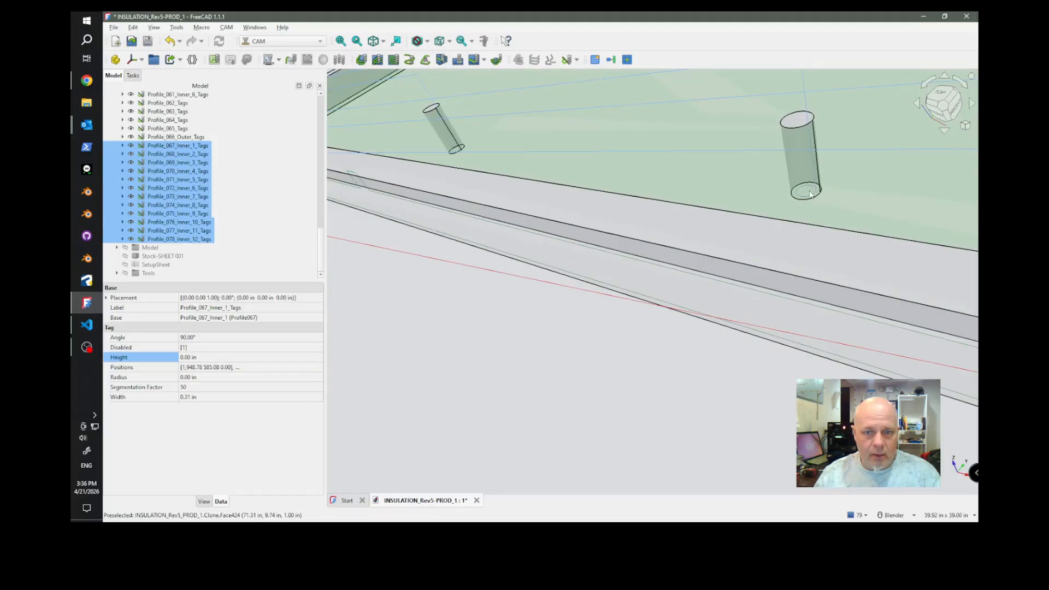
Set the tag height to 0 in for Profile_056_Inner_1_Tags through Profile_061_Inner_6_Tags, the holes along the long notched strip.
{"action": "scroll", "coordinate": [536, 339], "scroll_direction": "down", "scroll_amount": 6}
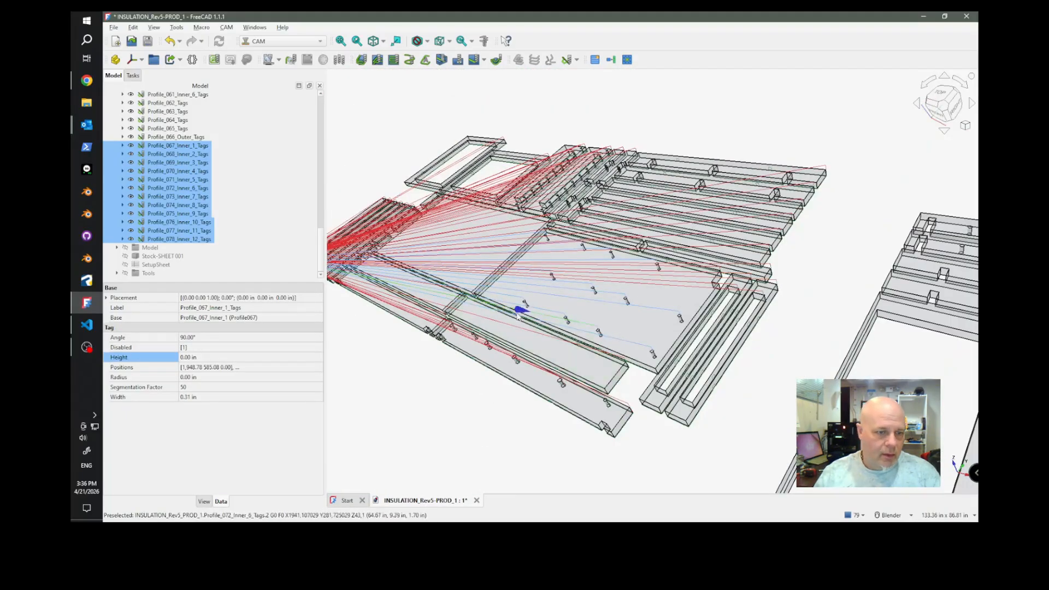
{"action": "scroll", "coordinate": [568, 424], "scroll_direction": "up", "scroll_amount": 8}
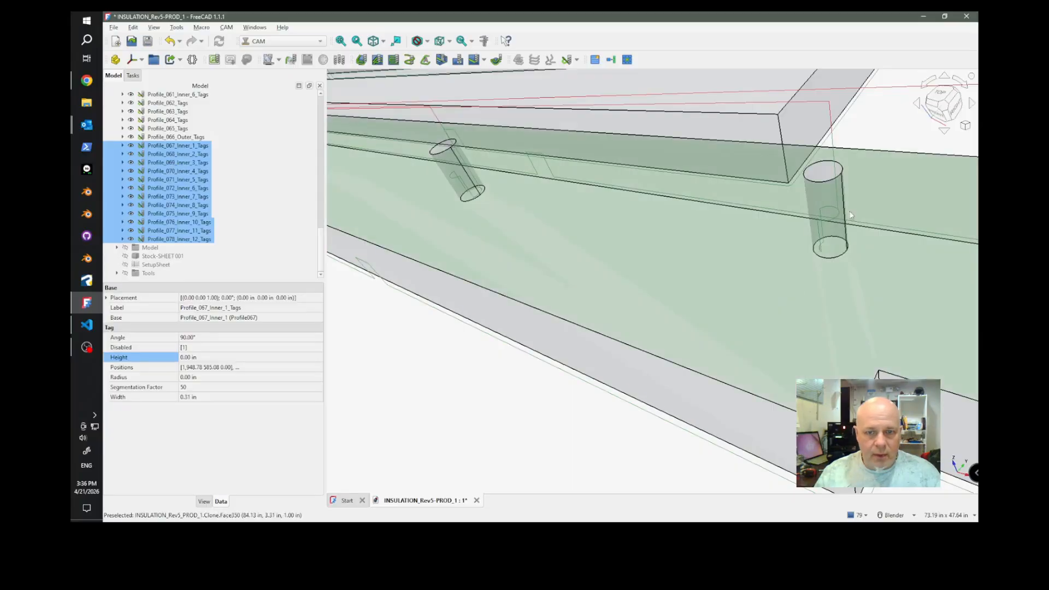
{"action": "left_click", "coordinate": [834, 158]}
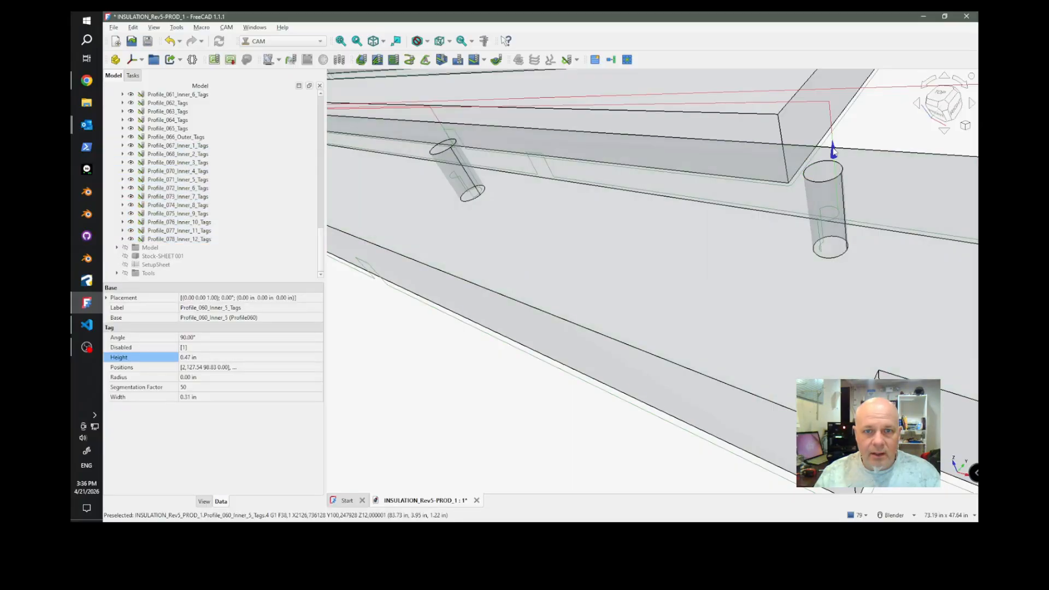
{"action": "scroll", "coordinate": [219, 200], "scroll_direction": "up", "scroll_amount": 7}
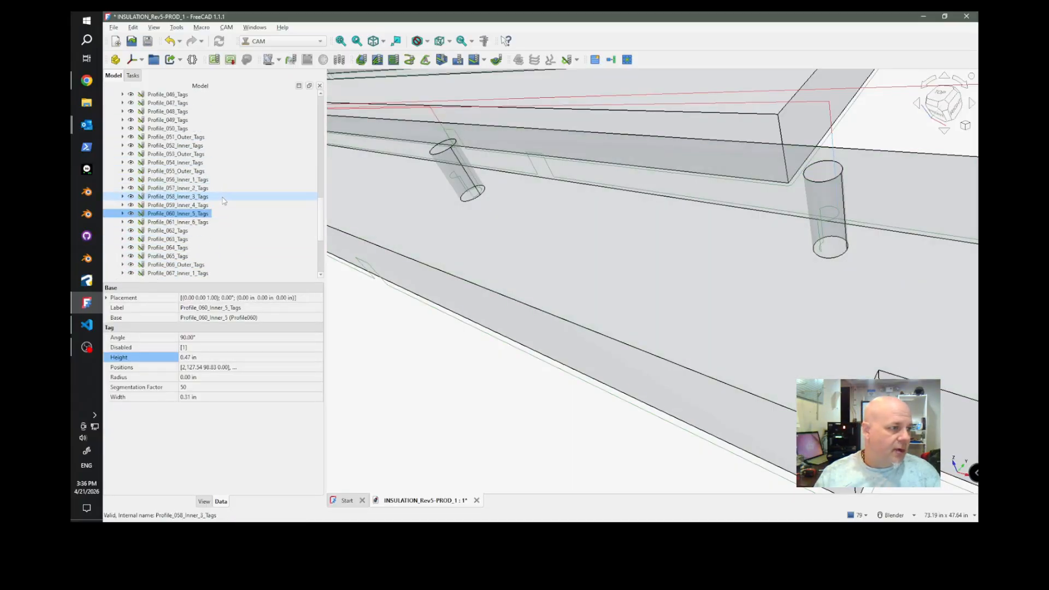
{"action": "scroll", "coordinate": [217, 199], "scroll_direction": "down", "scroll_amount": 2}
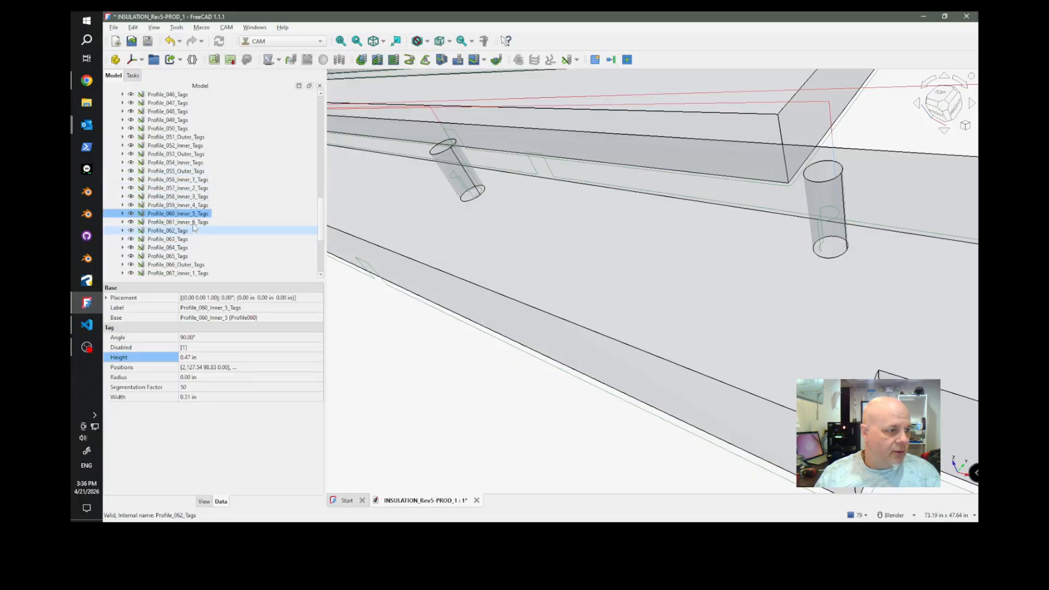
{"action": "left_click", "coordinate": [189, 223]}
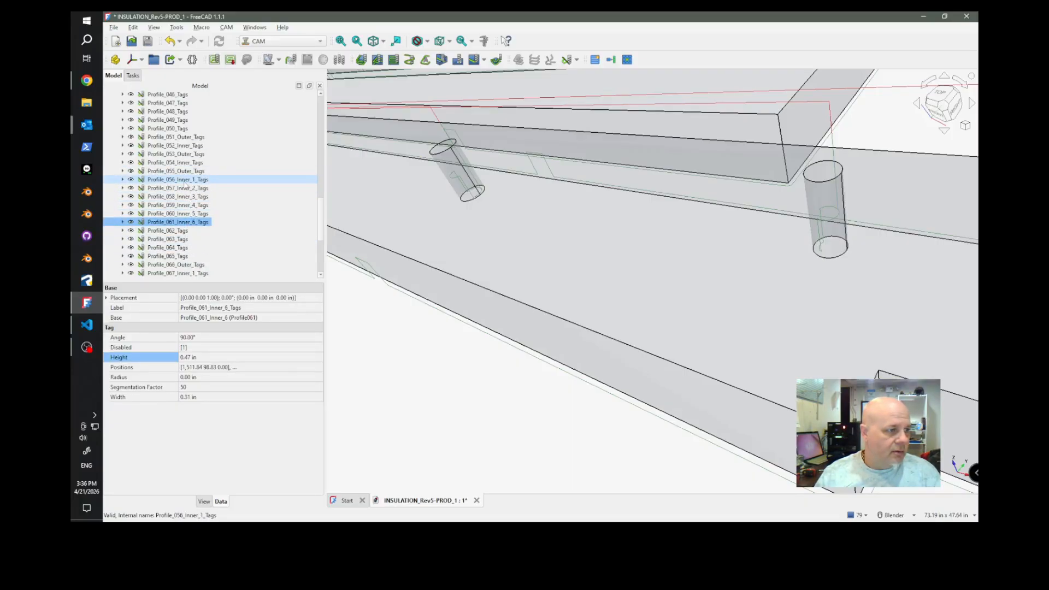
{"action": "left_click", "coordinate": [184, 181], "text": "shift"}
{"action": "scroll", "coordinate": [612, 268], "scroll_direction": "down", "scroll_amount": 10}
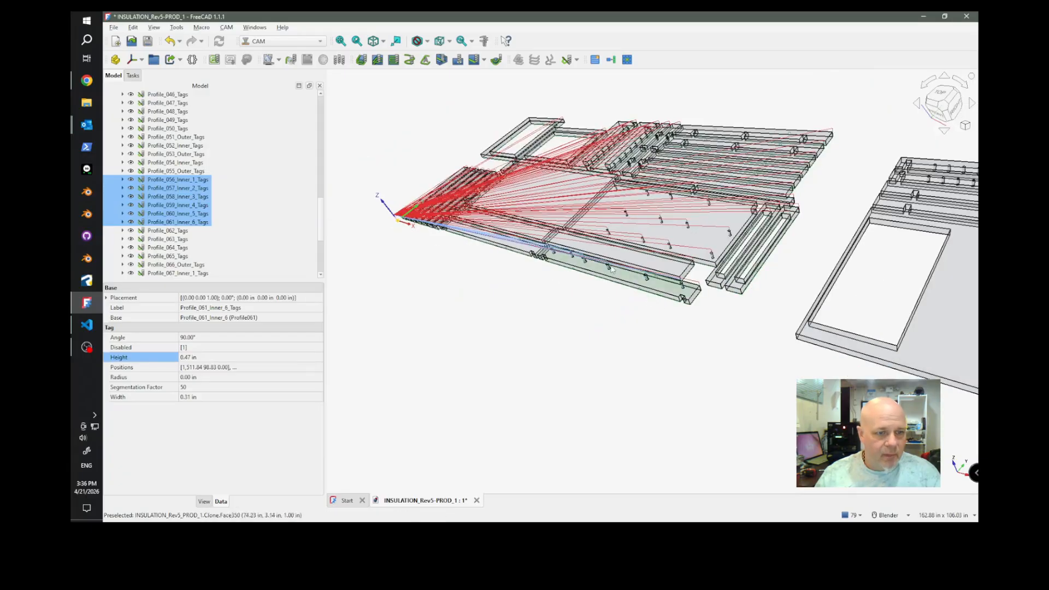
{"action": "scroll", "coordinate": [613, 268], "scroll_direction": "up", "scroll_amount": 2}
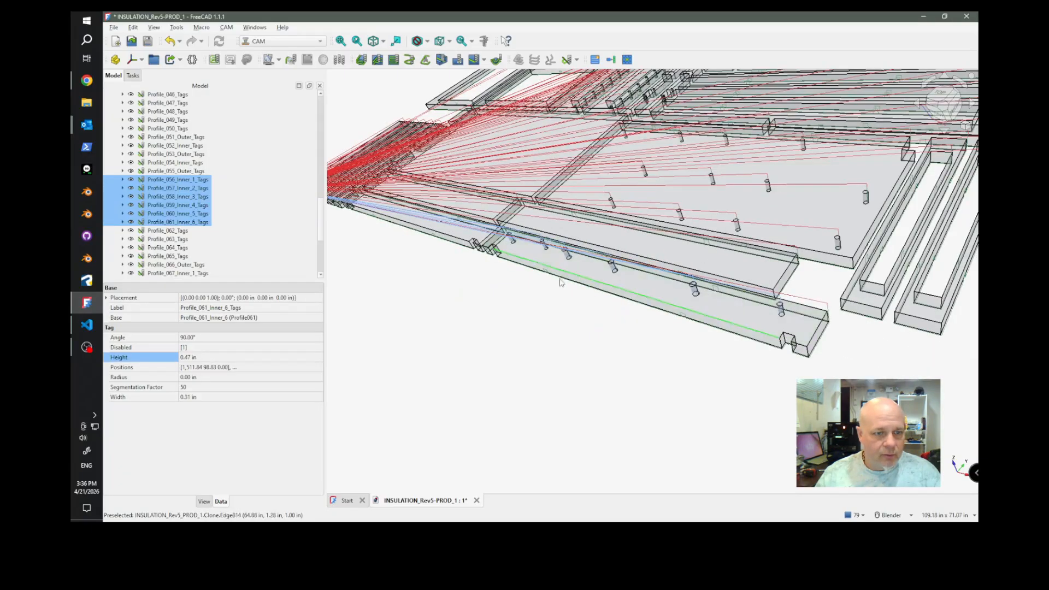
{"action": "left_click", "coordinate": [189, 358]}
{"action": "type", "text": "0"}
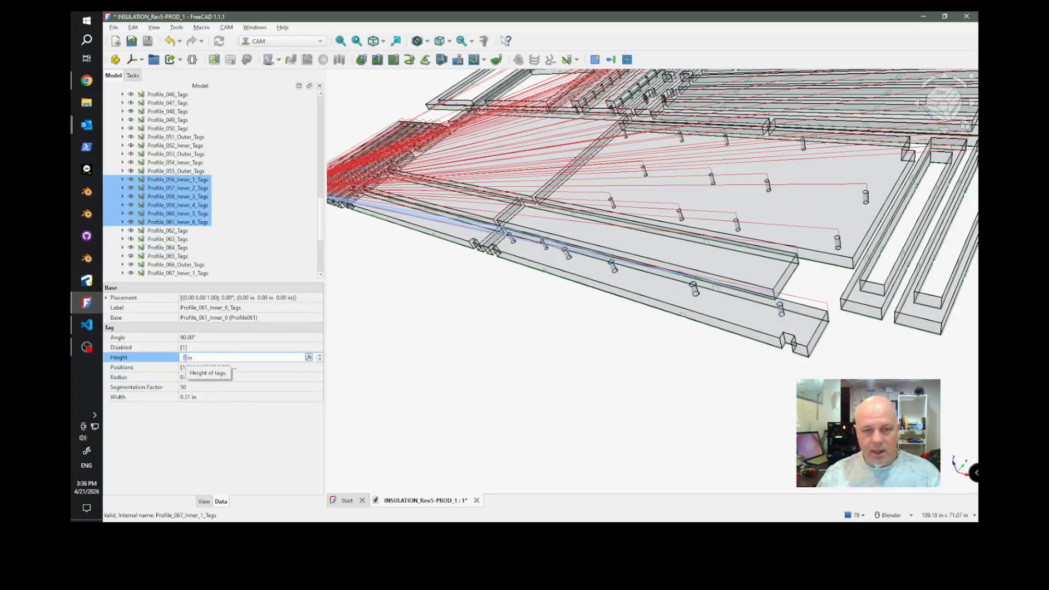
{"action": "key", "text": "Return"}
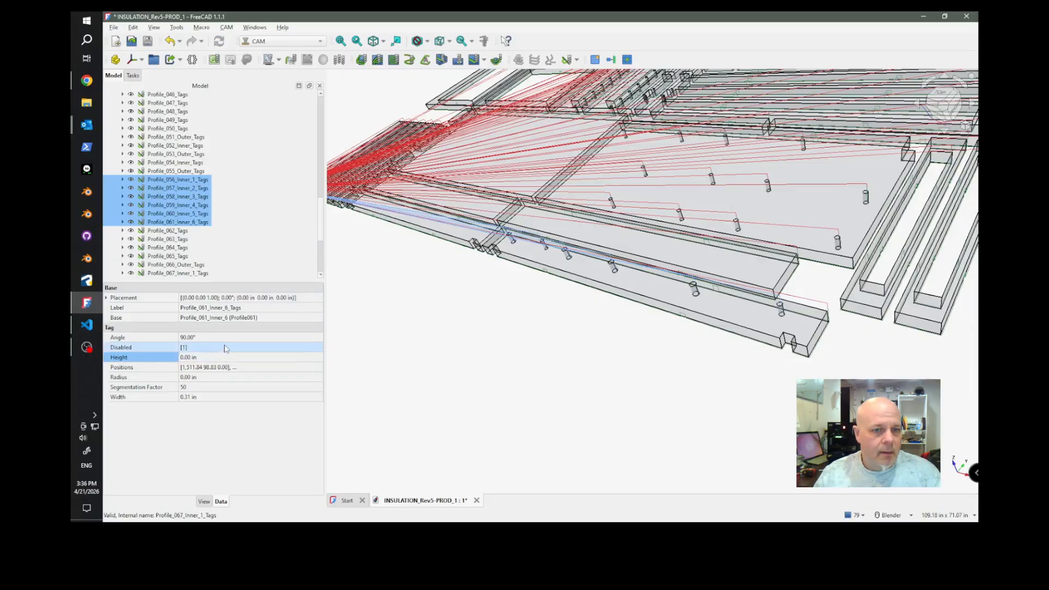
Select Profile_054_Inner_Tags and examine its toolpath inside the narrow slotted frame beside the large panel.
{"action": "scroll", "coordinate": [579, 374], "scroll_direction": "down", "scroll_amount": 2}
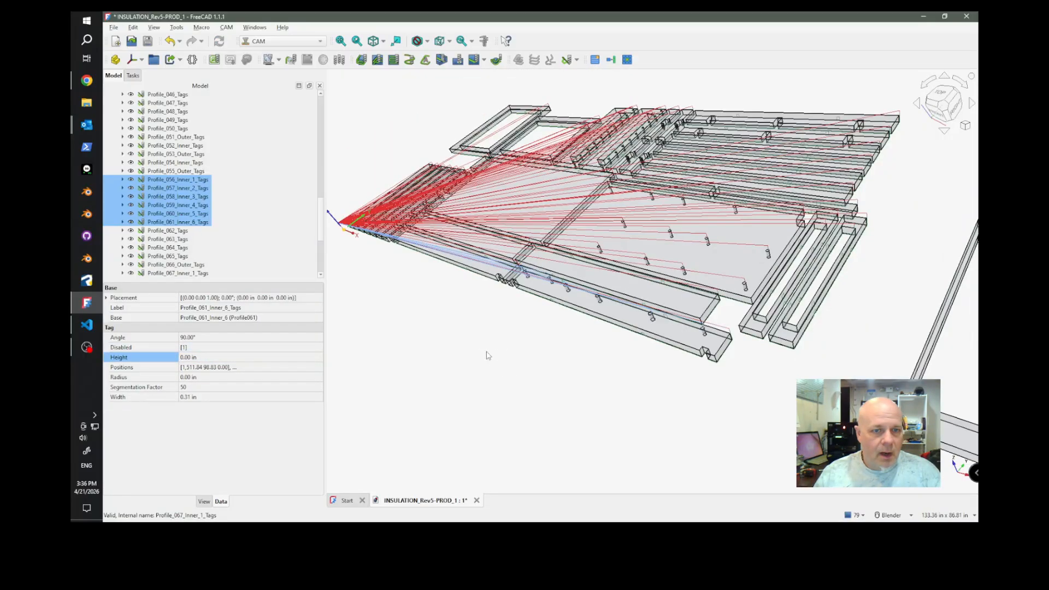
{"action": "middle_click_drag", "start_coordinate": [487, 356], "coordinate": [531, 365]}
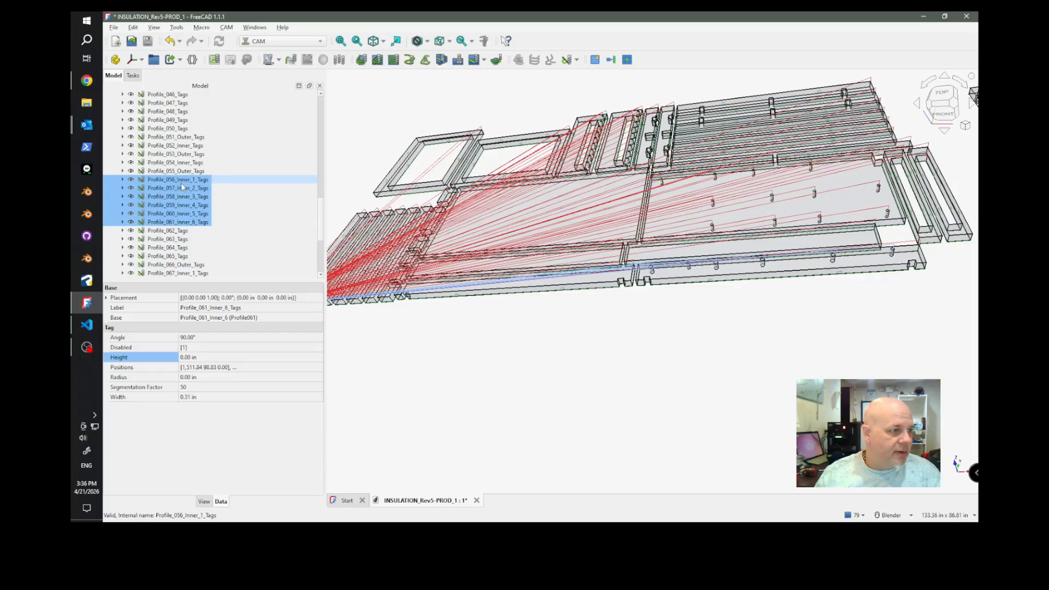
{"action": "left_click", "coordinate": [185, 163]}
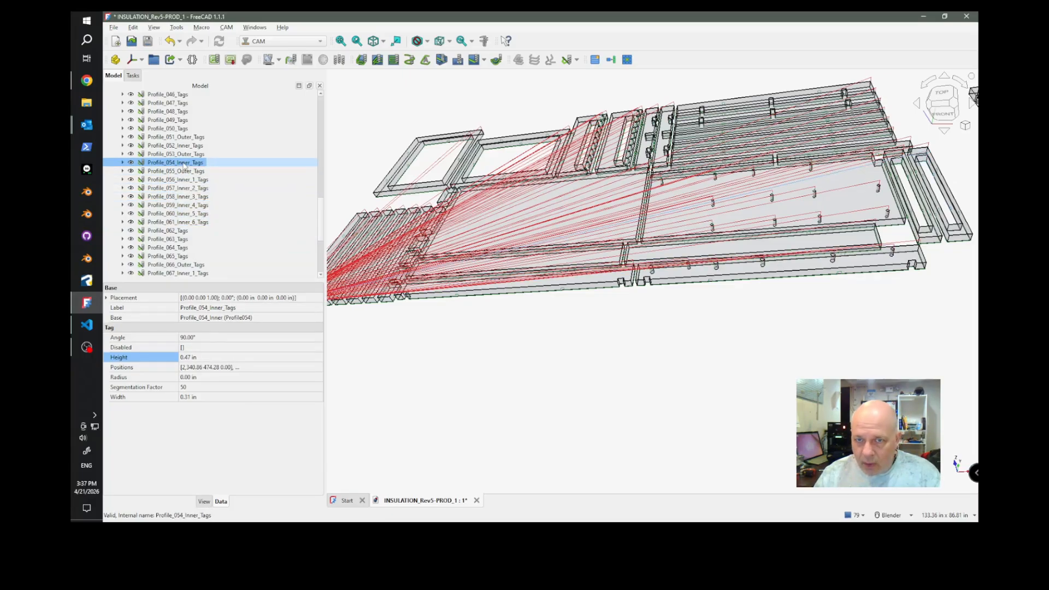
{"action": "scroll", "coordinate": [852, 187], "scroll_direction": "up", "scroll_amount": 5}
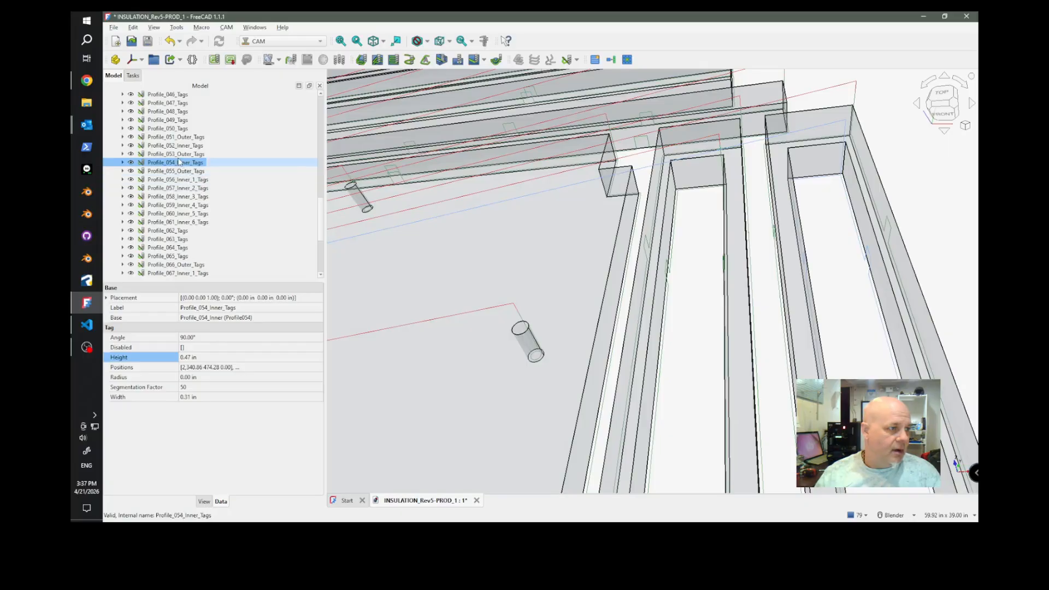
Set the tag height to 0 in for Profile_030_Inner_1_Tags through Profile_040_Inner_11_Tags, the inner cutouts of the second slotted hole strip.
{"action": "scroll", "coordinate": [179, 162], "scroll_direction": "up", "scroll_amount": 8}
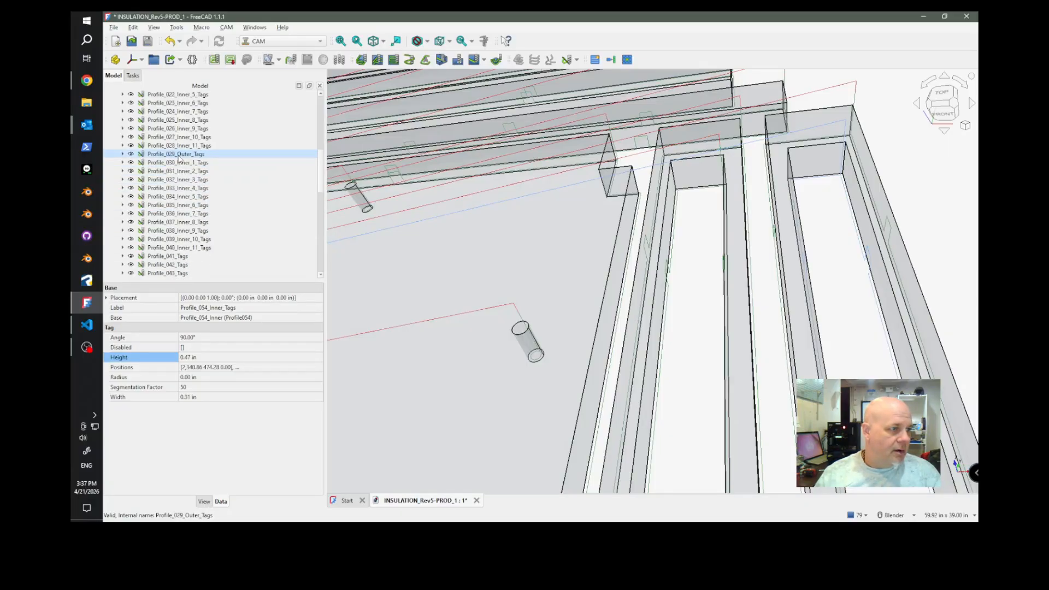
{"action": "scroll", "coordinate": [180, 158], "scroll_direction": "down", "scroll_amount": 1}
{"action": "scroll", "coordinate": [797, 281], "scroll_direction": "down", "scroll_amount": 8}
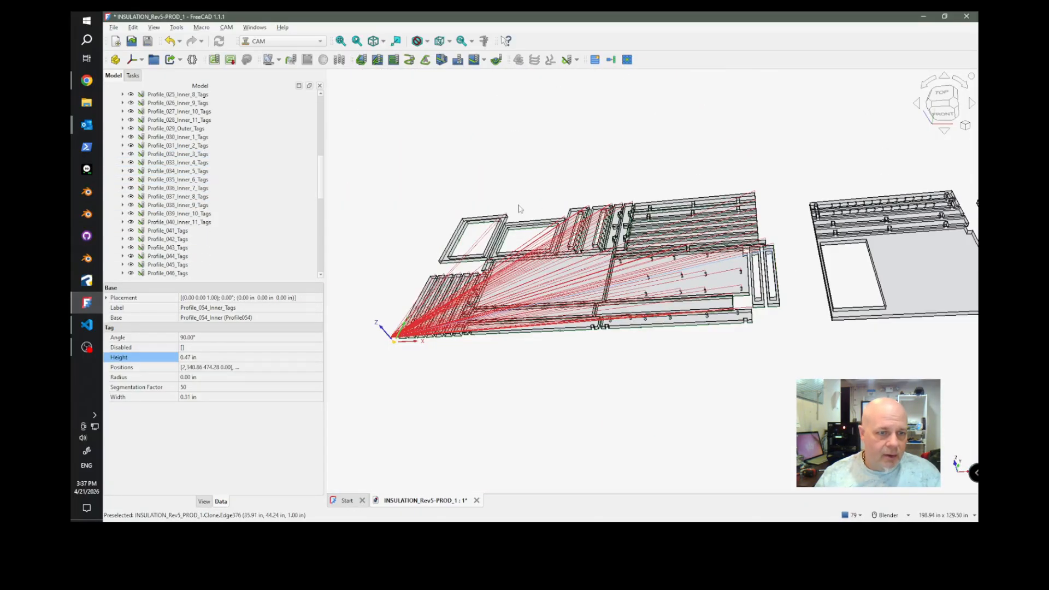
{"action": "scroll", "coordinate": [588, 231], "scroll_direction": "up", "scroll_amount": 6}
{"action": "scroll", "coordinate": [583, 230], "scroll_direction": "up", "scroll_amount": 5}
{"action": "scroll", "coordinate": [763, 247], "scroll_direction": "down", "scroll_amount": 2}
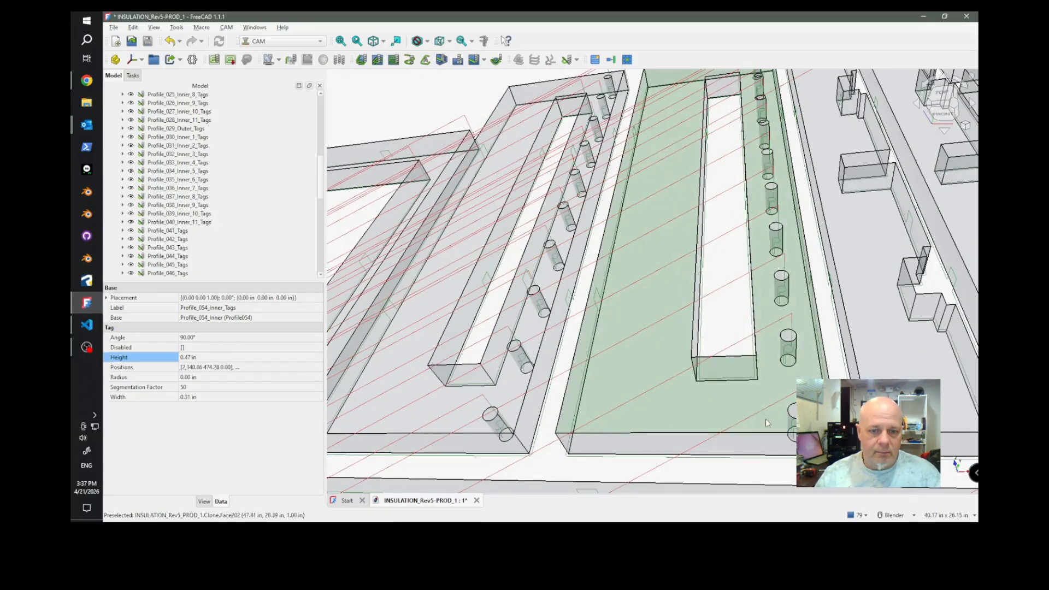
{"action": "left_click", "coordinate": [183, 223]}
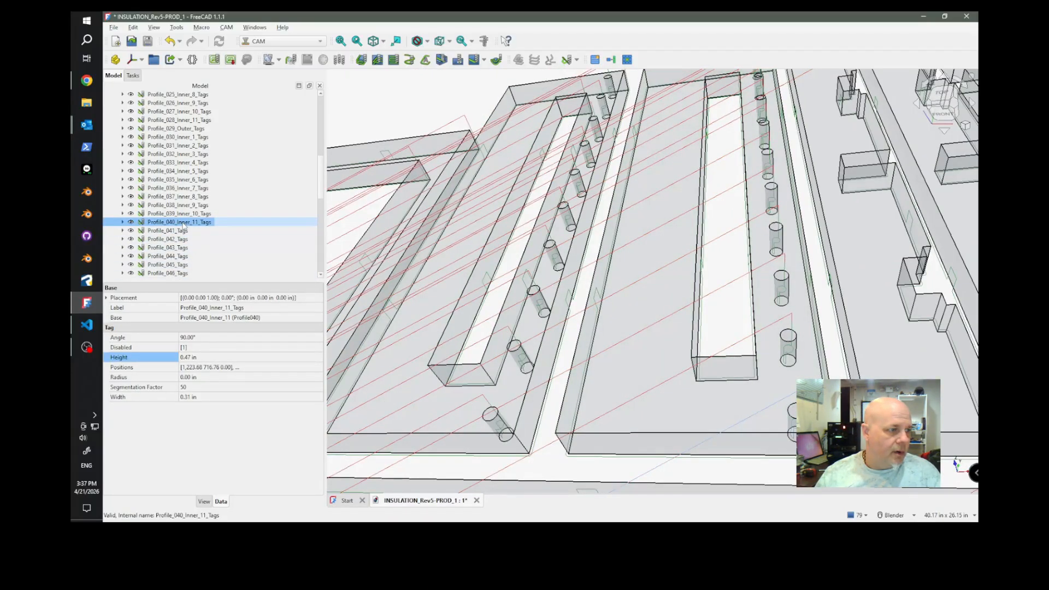
{"action": "scroll", "coordinate": [183, 221], "scroll_direction": "up", "scroll_amount": 1}
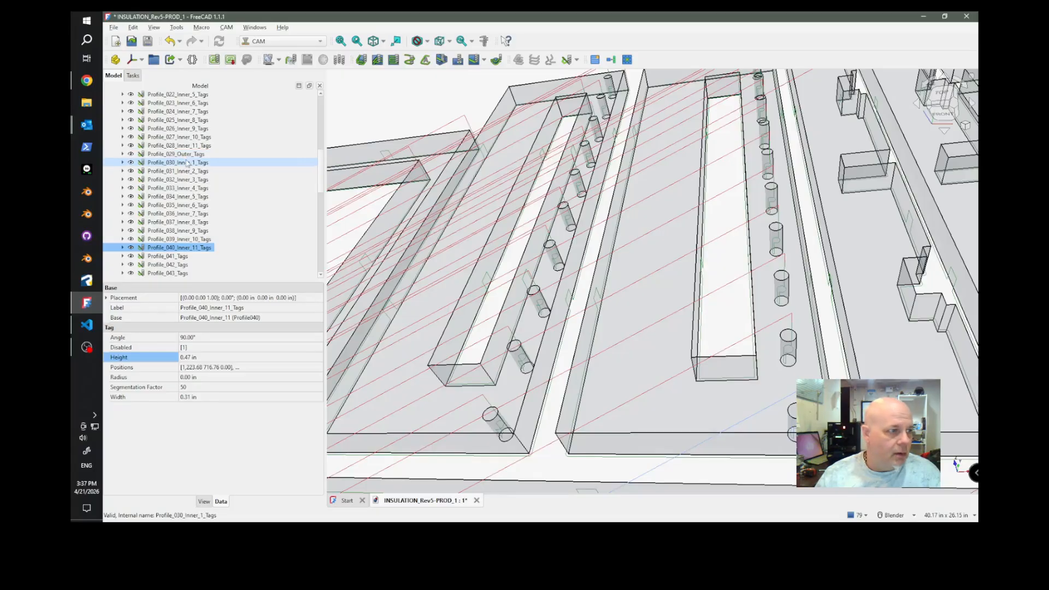
{"action": "left_click", "coordinate": [187, 164], "text": "shift"}
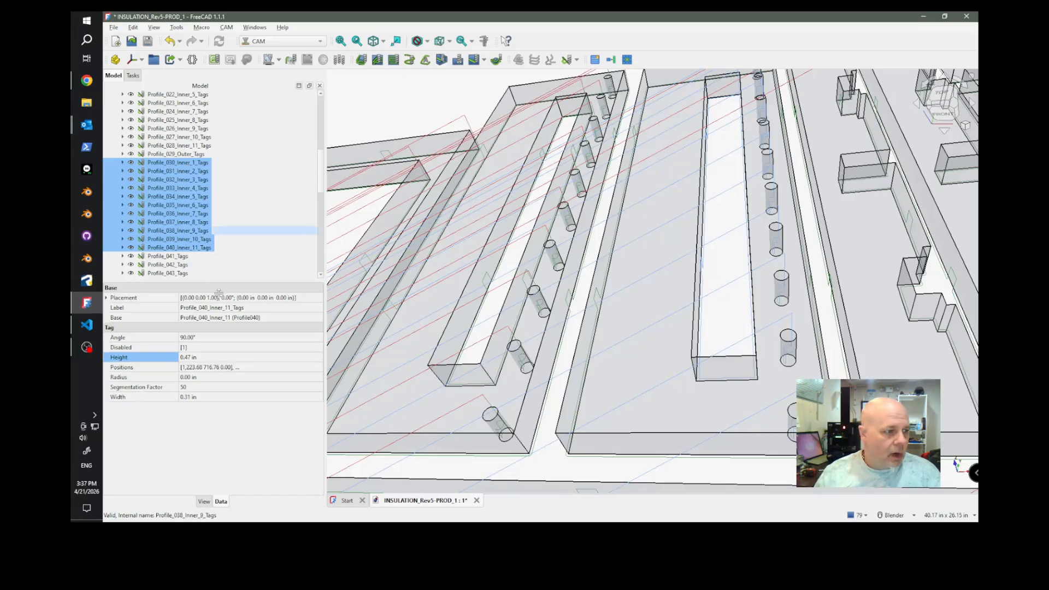
{"action": "left_click", "coordinate": [191, 357]}
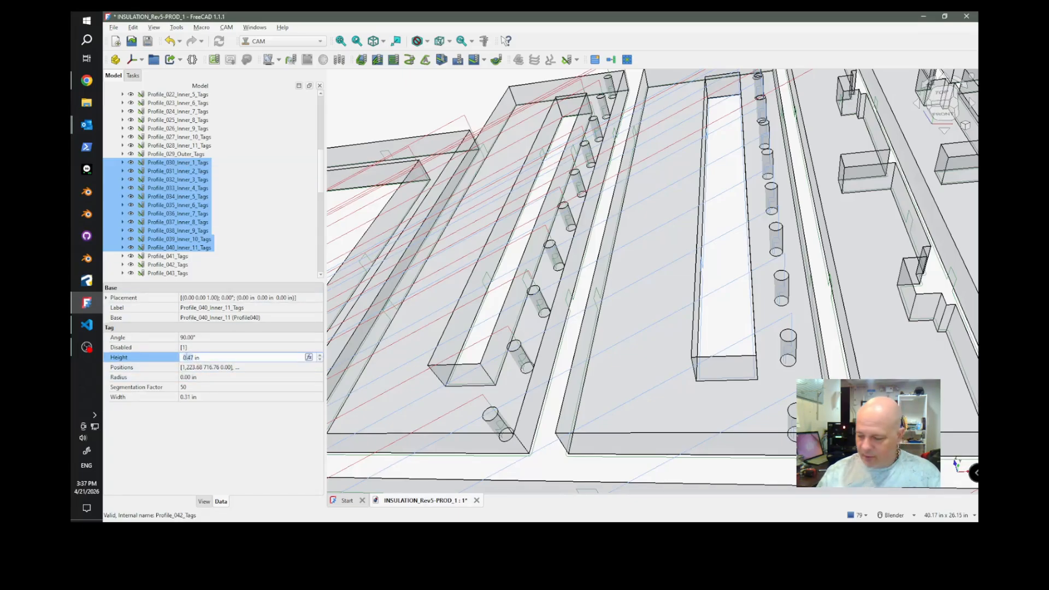
{"action": "type", "text": "0"}
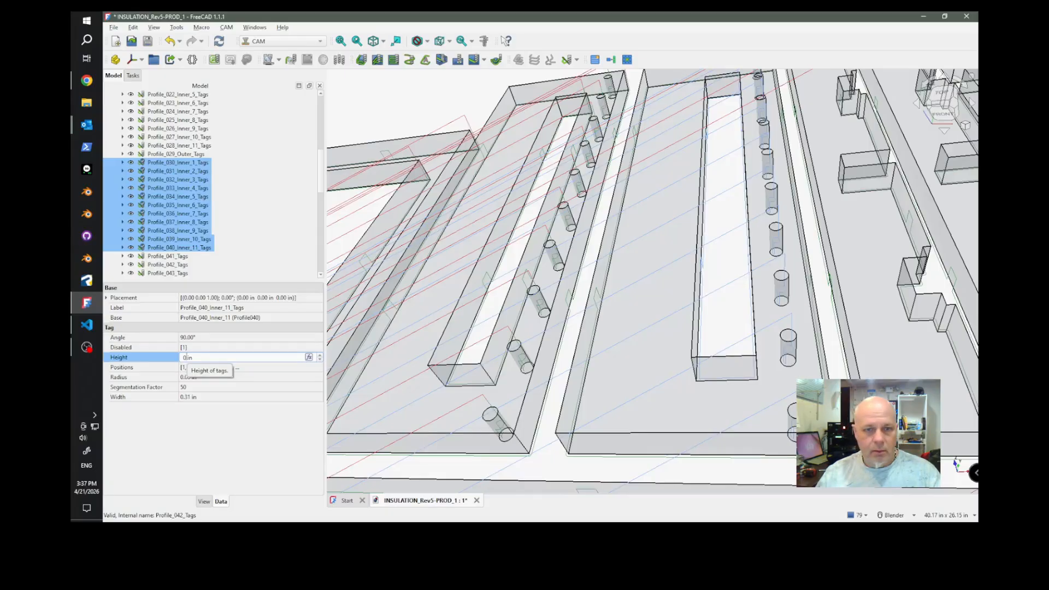
{"action": "key", "text": "Return"}
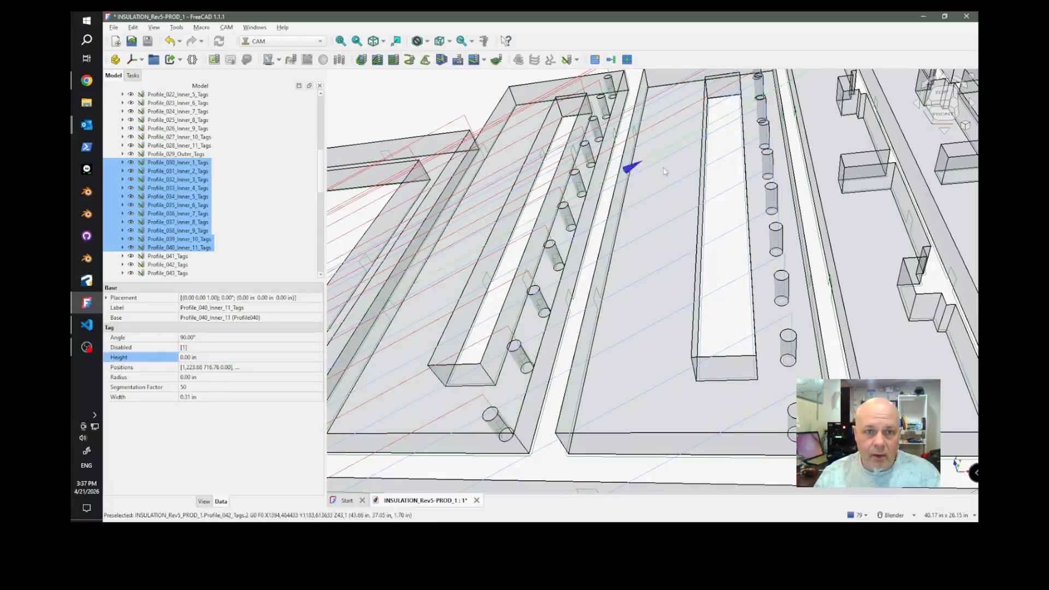
Set the tag height to 0 in for Profile_018_Inner_1_Tags through Profile_028_Inner_11_Tags, the inner cutouts of the first slotted hole strip.
{"action": "left_click", "coordinate": [184, 146]}
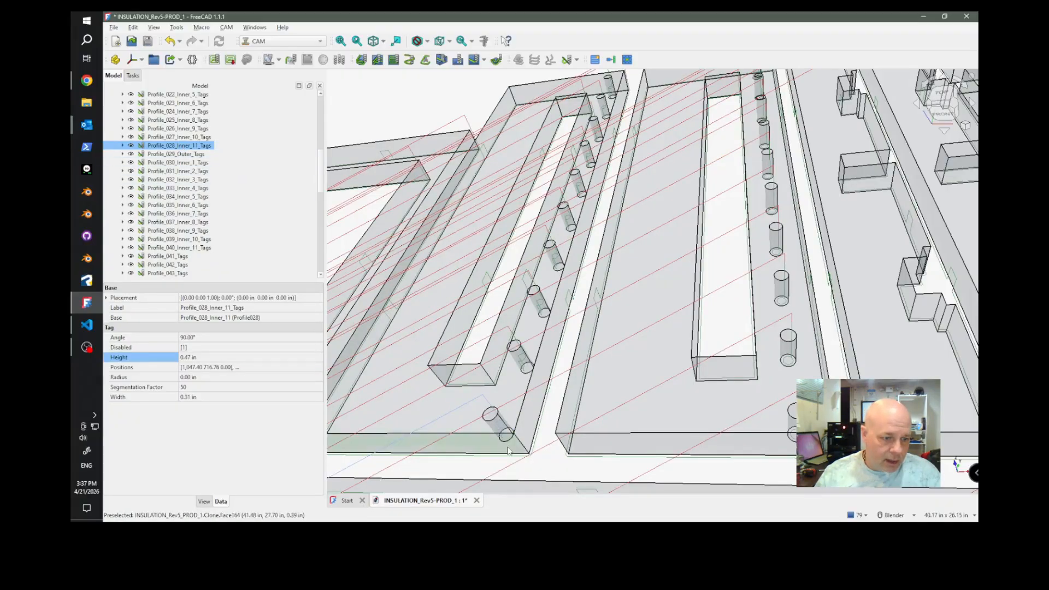
{"action": "scroll", "coordinate": [484, 402], "scroll_direction": "up", "scroll_amount": 5}
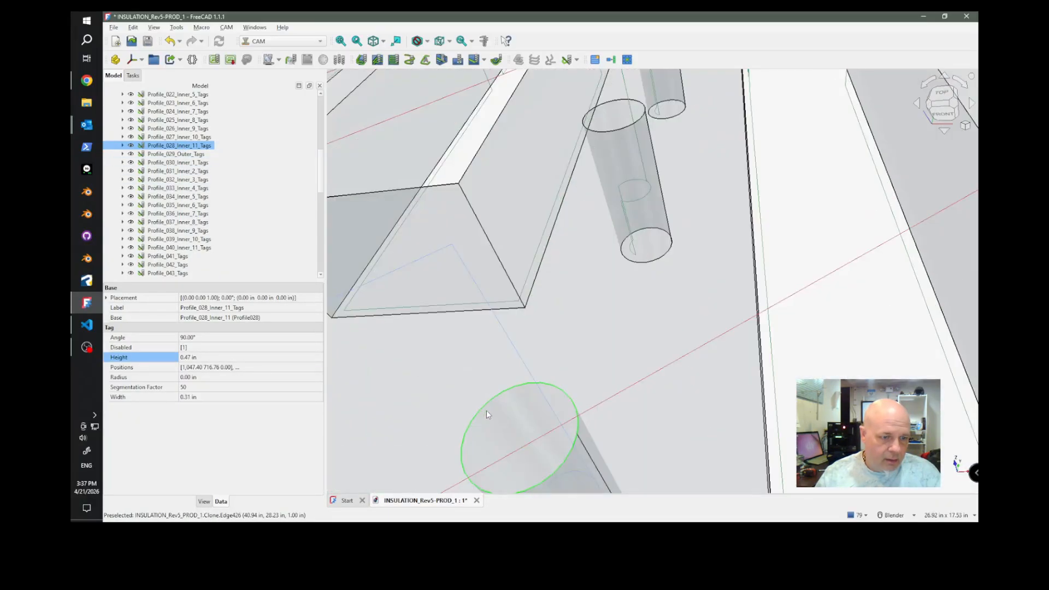
{"action": "scroll", "coordinate": [487, 410], "scroll_direction": "down", "scroll_amount": 4}
{"action": "scroll", "coordinate": [613, 329], "scroll_direction": "down", "scroll_amount": 5}
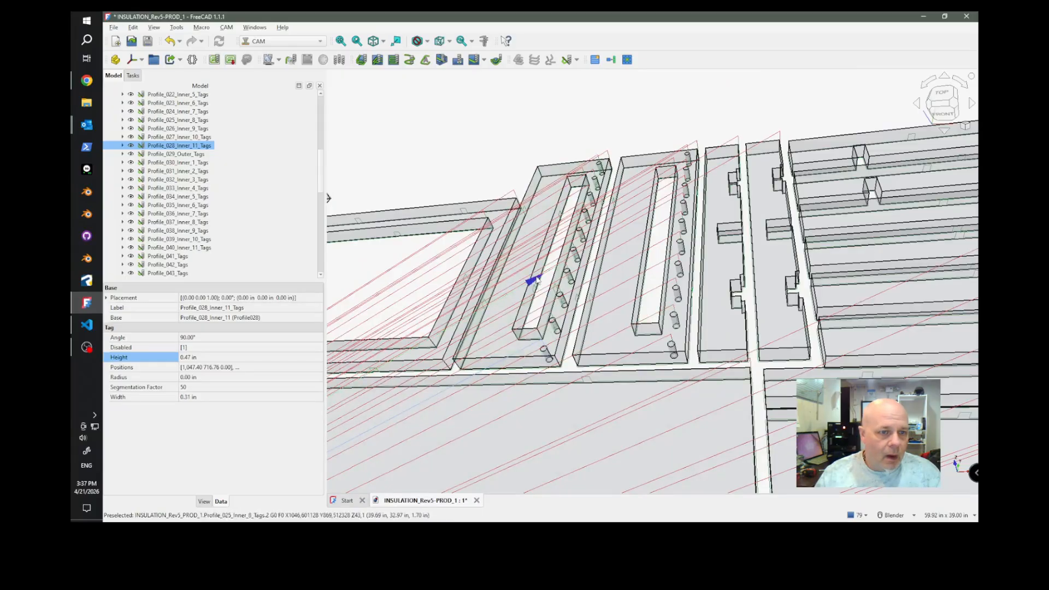
{"action": "scroll", "coordinate": [179, 141], "scroll_direction": "up", "scroll_amount": 4}
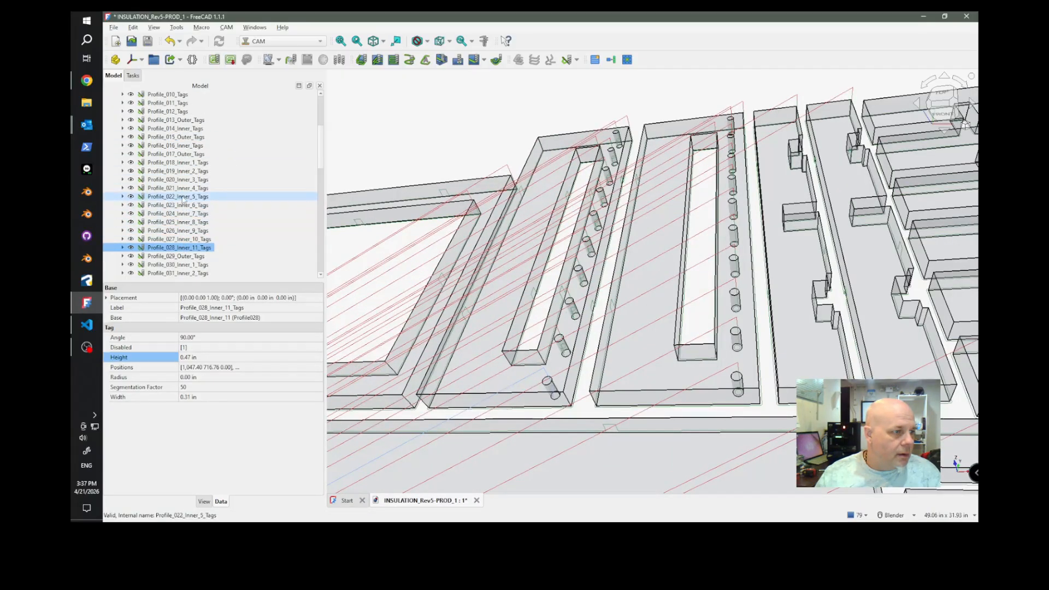
{"action": "left_click", "coordinate": [183, 164], "text": "shift"}
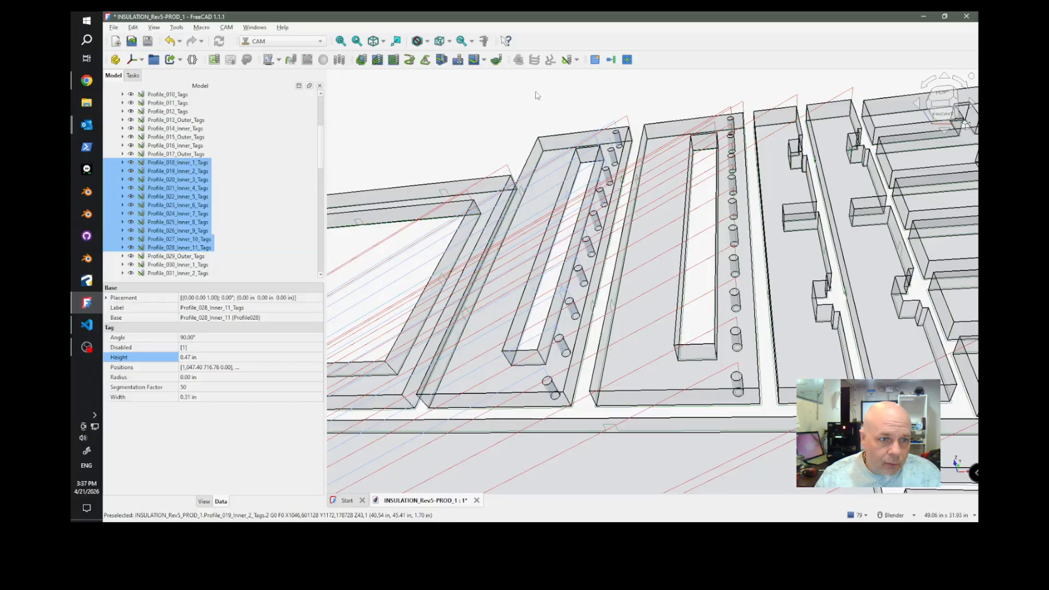
{"action": "scroll", "coordinate": [575, 194], "scroll_direction": "up", "scroll_amount": 3}
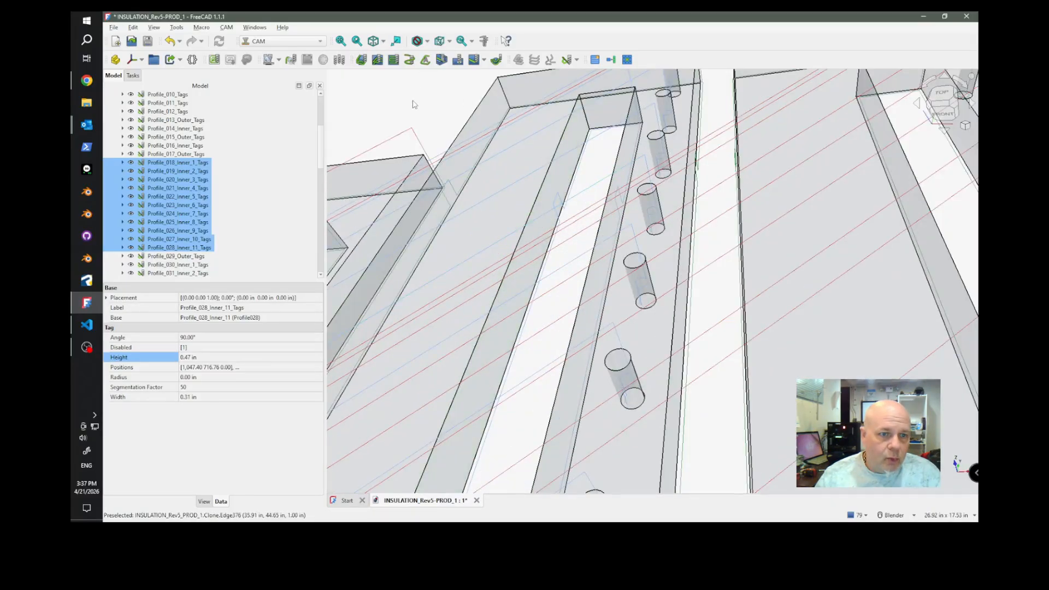
{"action": "scroll", "coordinate": [427, 116], "scroll_direction": "down", "scroll_amount": 3}
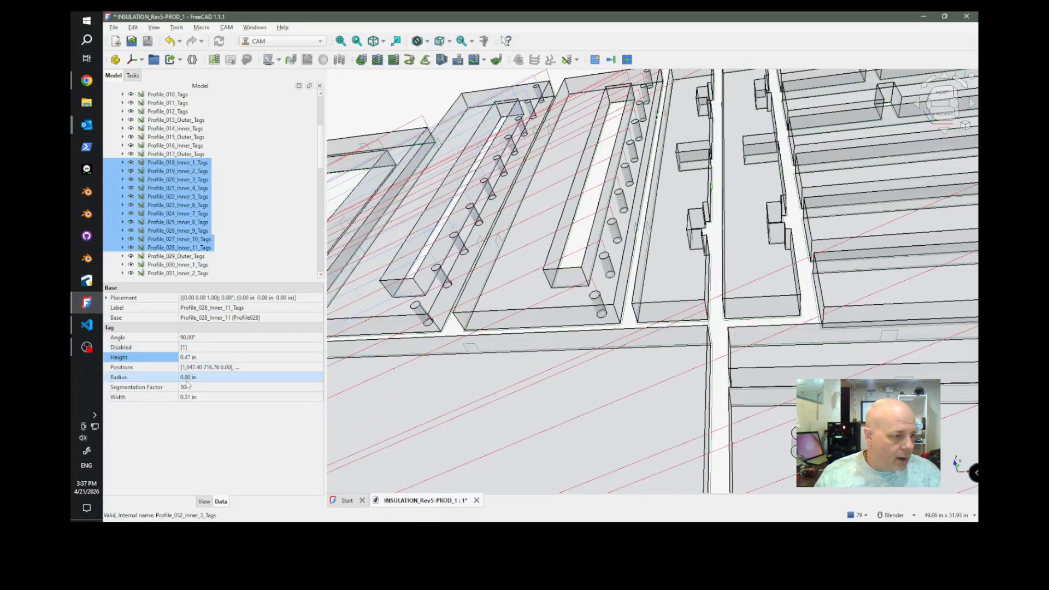
{"action": "left_click", "coordinate": [188, 359]}
{"action": "key", "text": "BackSpace"}
{"action": "key", "text": "BackSpace"}
{"action": "key", "text": "BackSpace"}
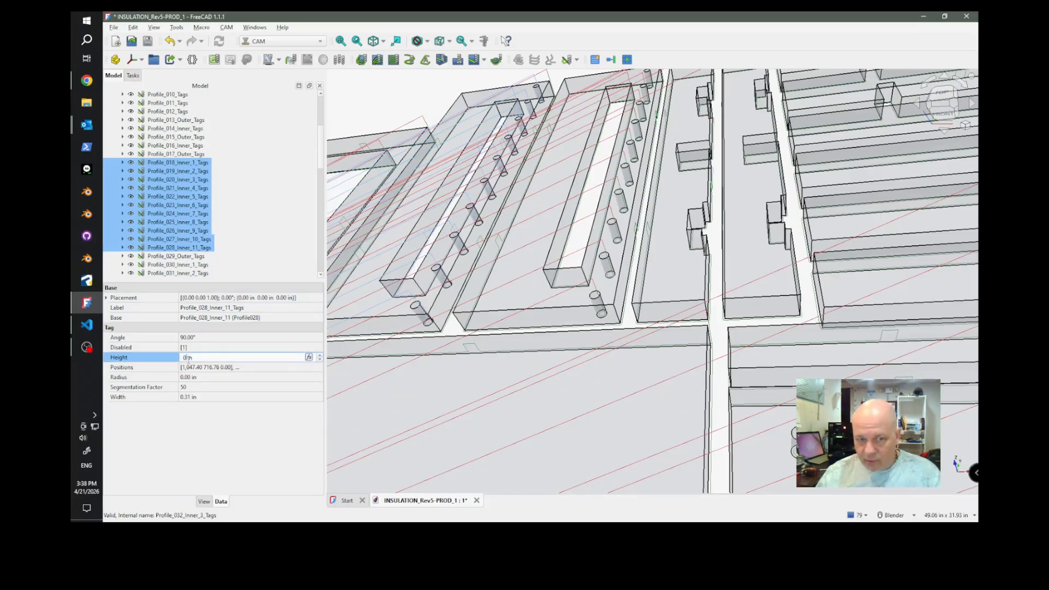
{"action": "key", "text": "Return"}
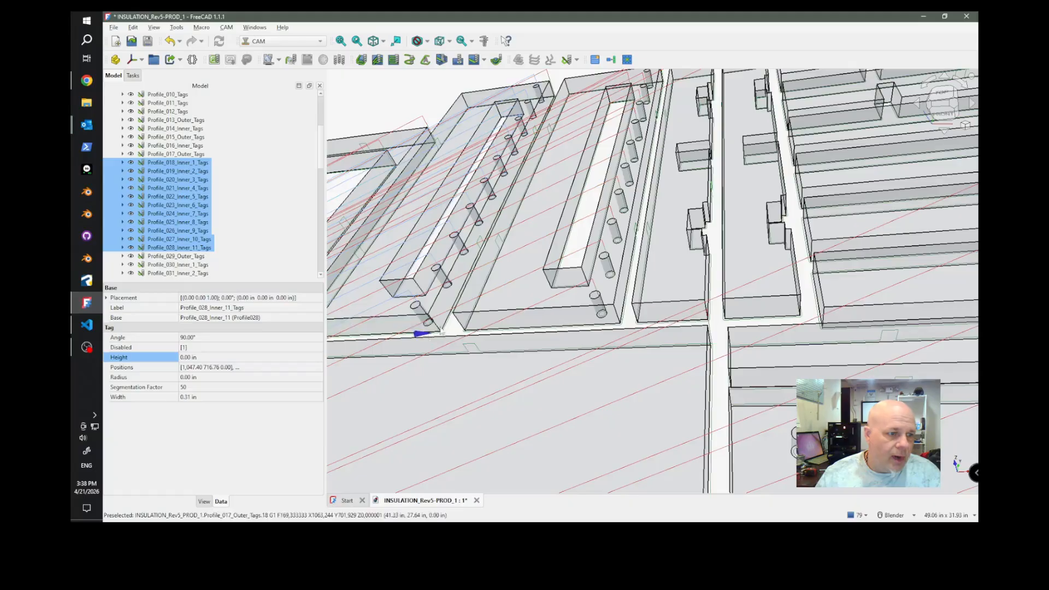
Select Profile_016_Inner_Tags to examine its toolpath inside the rectangular frame beside the slotted strips, view the whole sheet, and clear the selection.
{"action": "scroll", "coordinate": [724, 279], "scroll_direction": "down", "scroll_amount": 4}
{"action": "scroll", "coordinate": [558, 259], "scroll_direction": "up", "scroll_amount": 2}
{"action": "scroll", "coordinate": [558, 259], "scroll_direction": "up", "scroll_amount": 3}
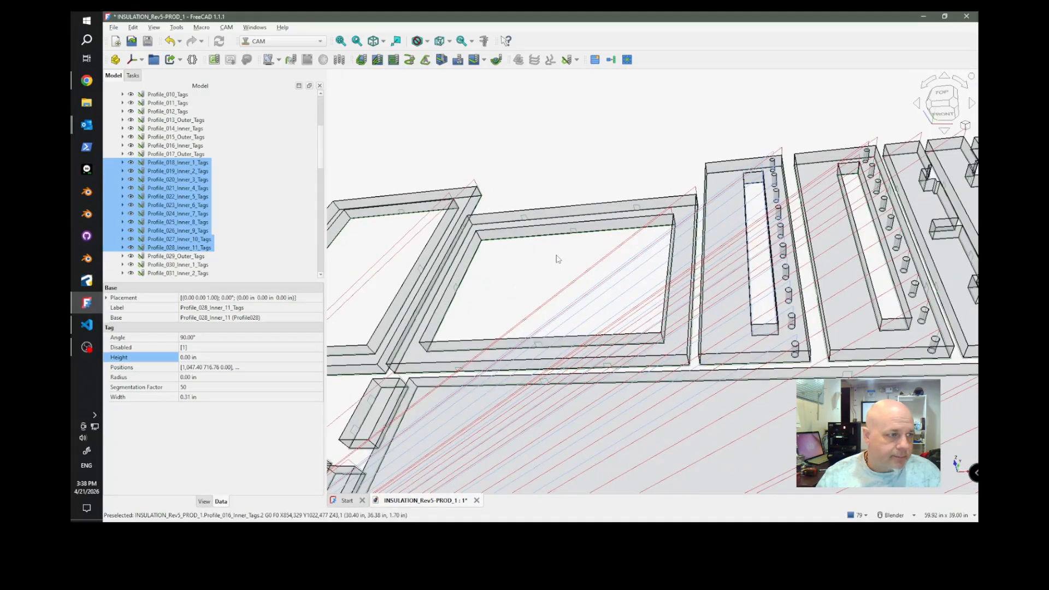
{"action": "left_click", "coordinate": [183, 146]}
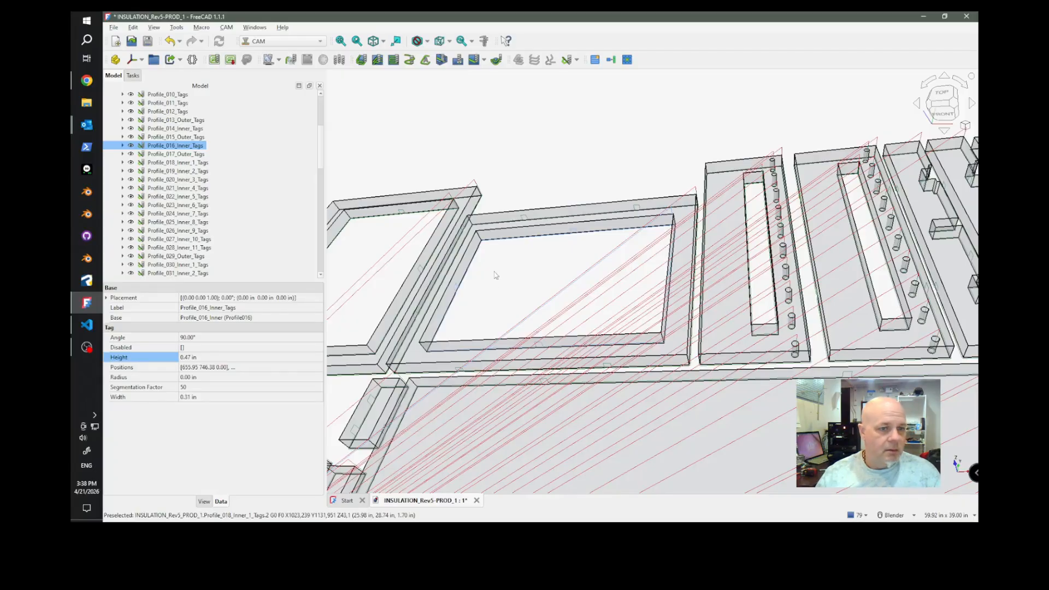
{"action": "scroll", "coordinate": [560, 164], "scroll_direction": "down", "scroll_amount": 5}
{"action": "middle_click_drag", "start_coordinate": [624, 317], "coordinate": [571, 366]}
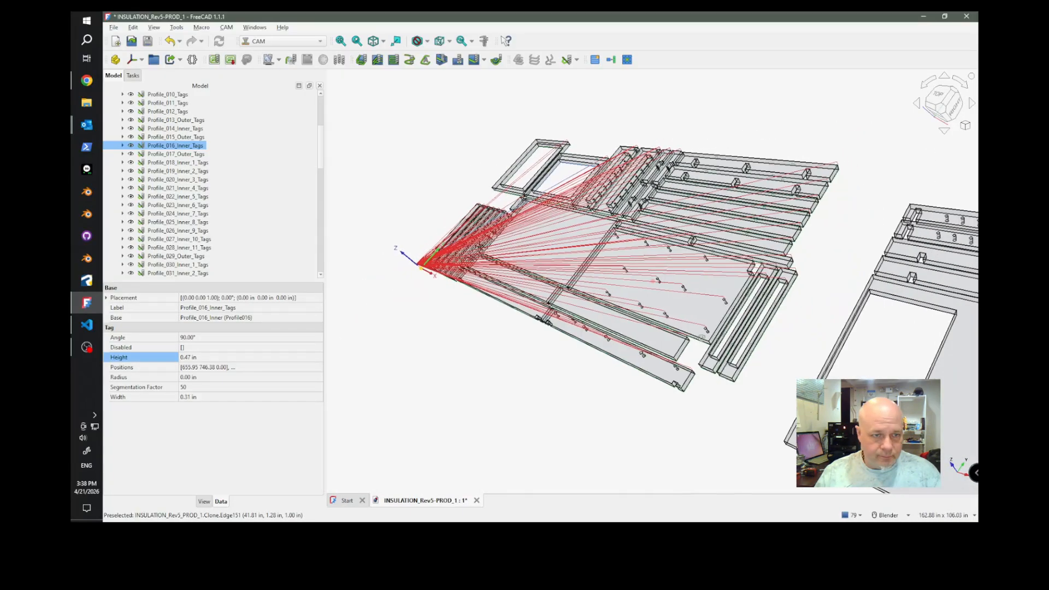
{"action": "left_click", "coordinate": [459, 353]}
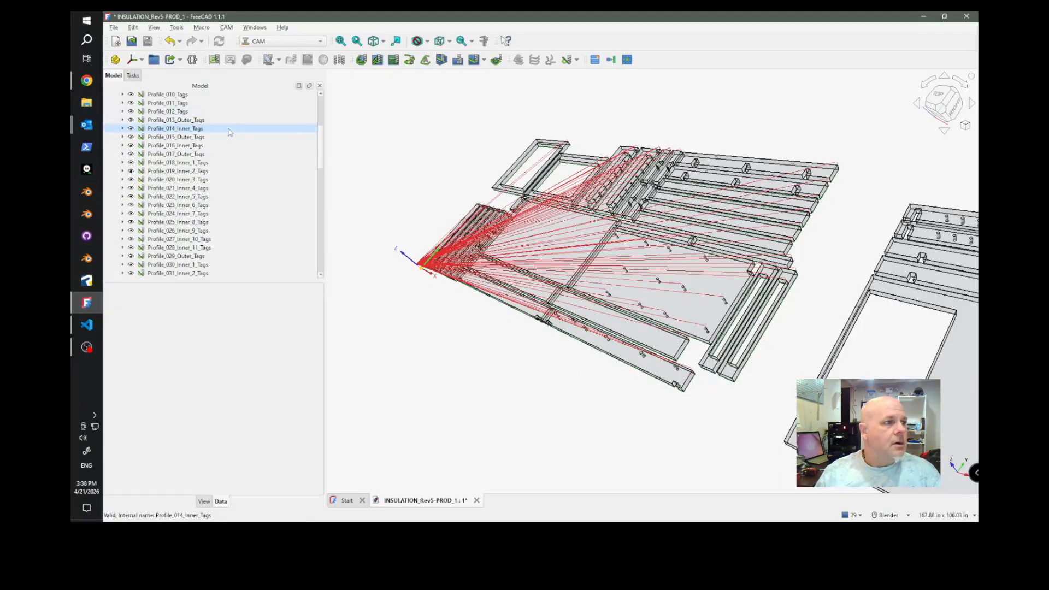
Post-process the Job, accept the generated G-code, and save it as INSULATION_Rev5-PROD_1.nc in the TUTORIALS folder.
{"action": "scroll", "coordinate": [175, 134], "scroll_direction": "up", "scroll_amount": 5}
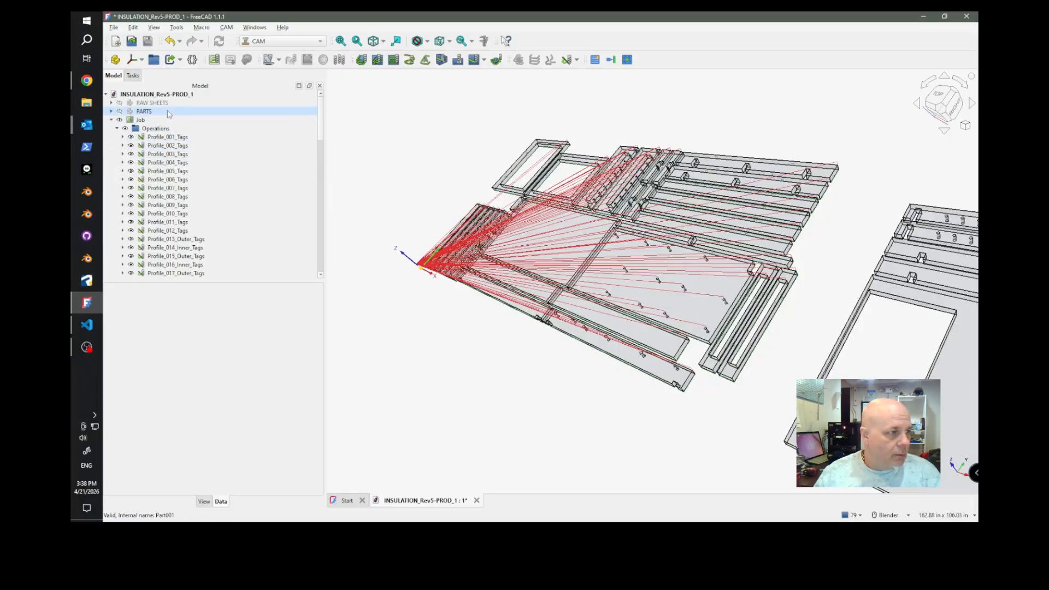
{"action": "left_click", "coordinate": [140, 120]}
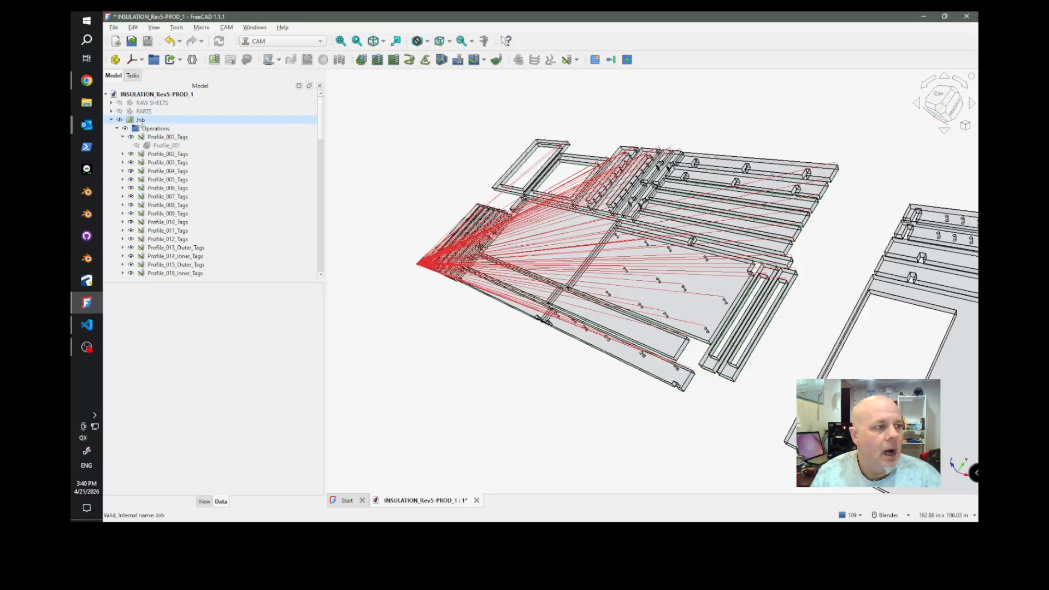
{"action": "left_click", "coordinate": [140, 121]}
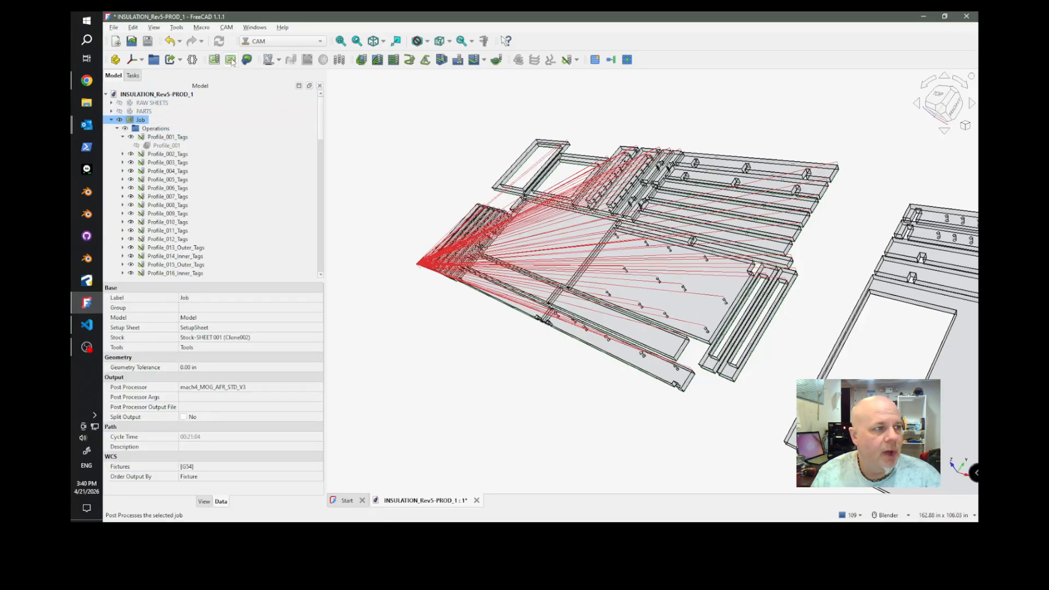
{"action": "left_click", "coordinate": [231, 60]}
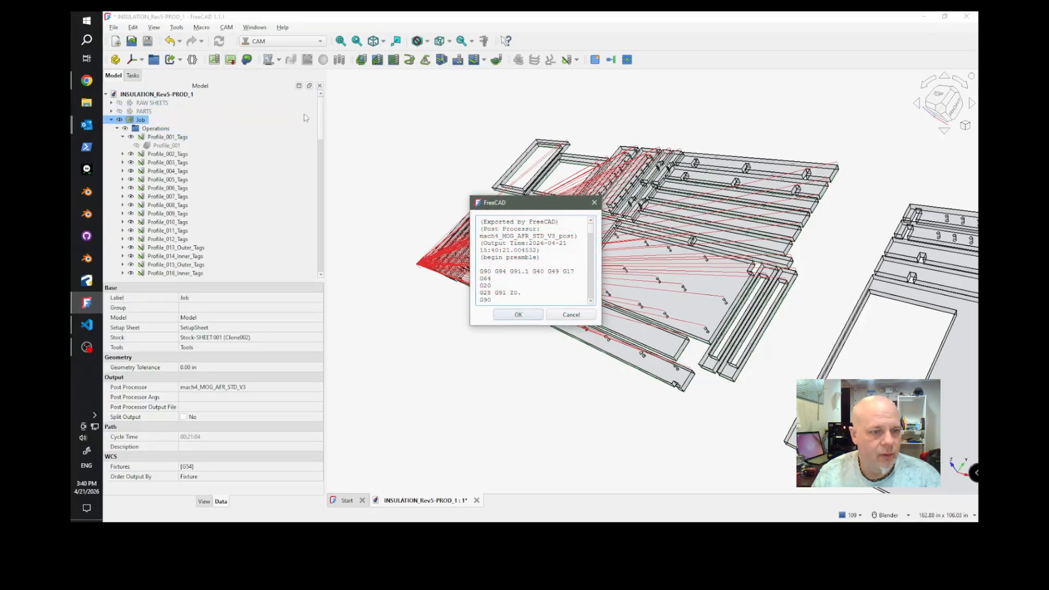
{"action": "left_click", "coordinate": [518, 315]}
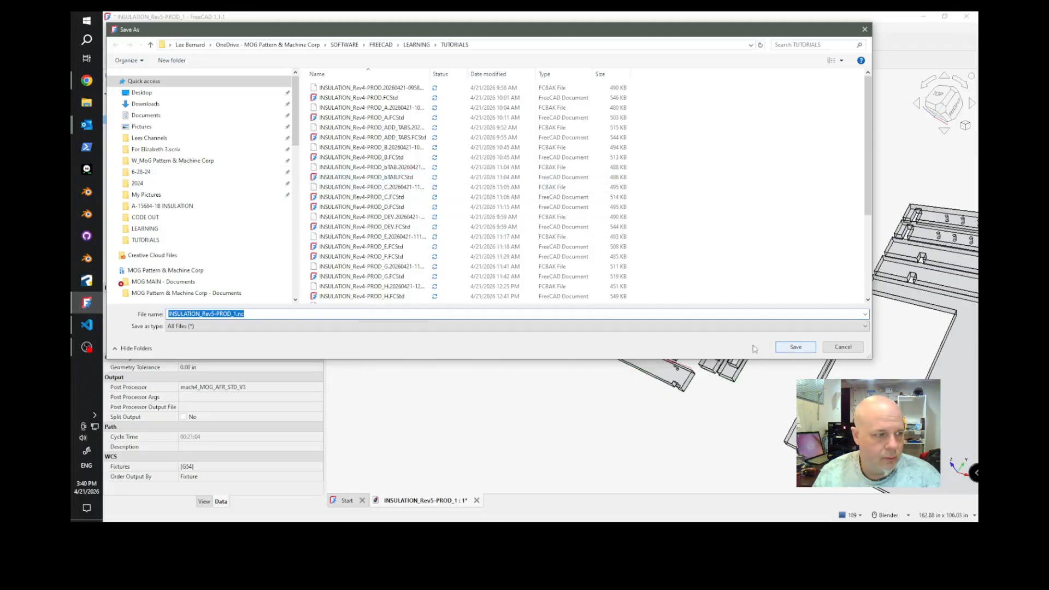
{"action": "left_click", "coordinate": [797, 348]}
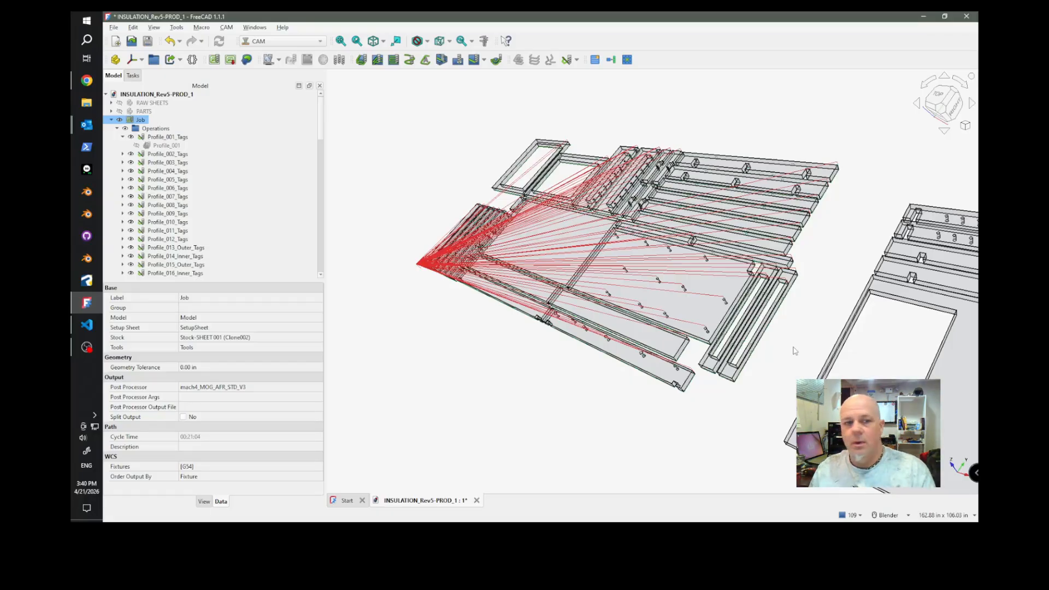
Switch to Notepad and examine the tag heights and feed rates in INSULATION_Rev5-PROD_1.nc for the first Profile operations, returning to FreeCAD.
{"action": "key", "text": "alt+Tab"}
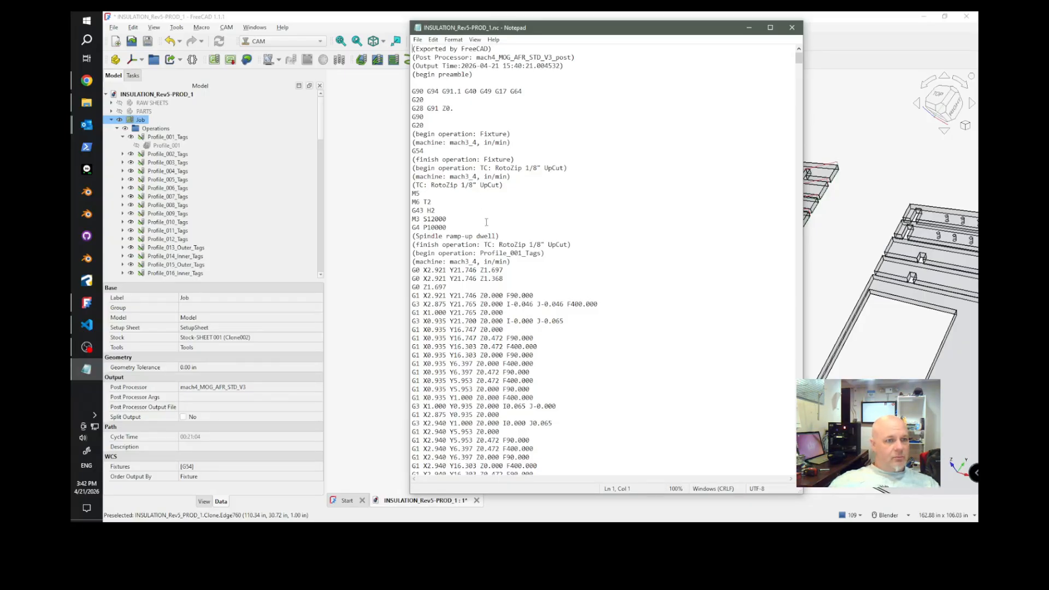
{"action": "scroll", "coordinate": [486, 224], "scroll_direction": "down", "scroll_amount": 12}
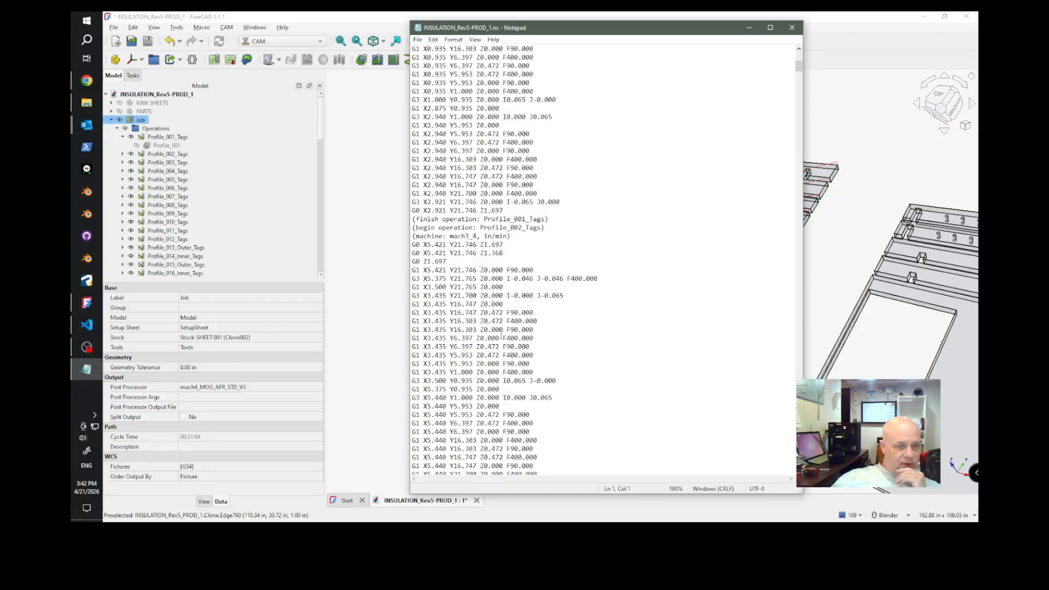
{"action": "scroll", "coordinate": [499, 352], "scroll_direction": "down", "scroll_amount": 2}
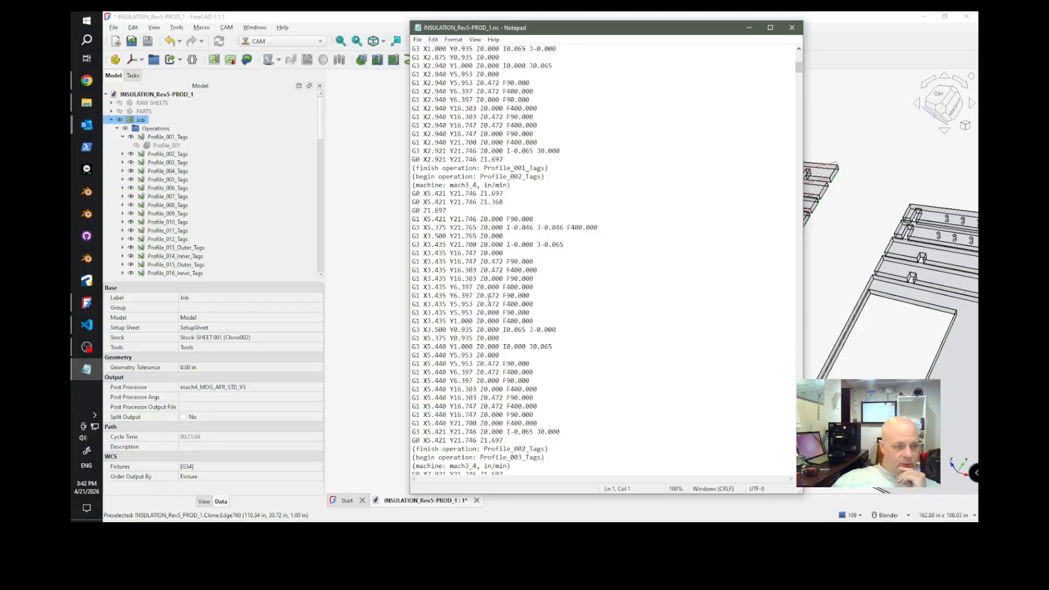
{"action": "scroll", "coordinate": [503, 353], "scroll_direction": "down", "scroll_amount": 2}
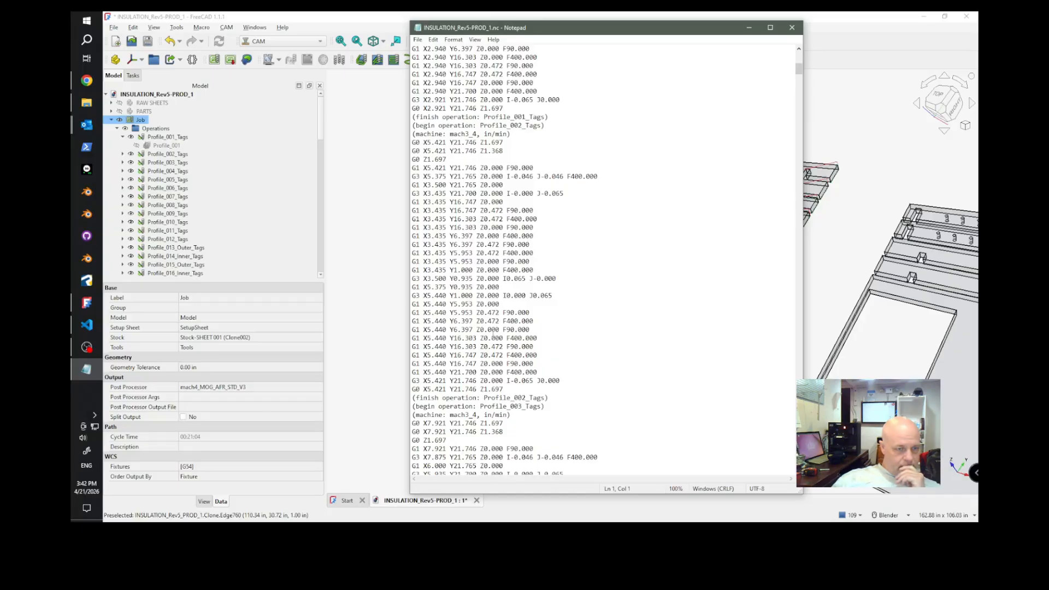
{"action": "scroll", "coordinate": [493, 375], "scroll_direction": "down", "scroll_amount": 3}
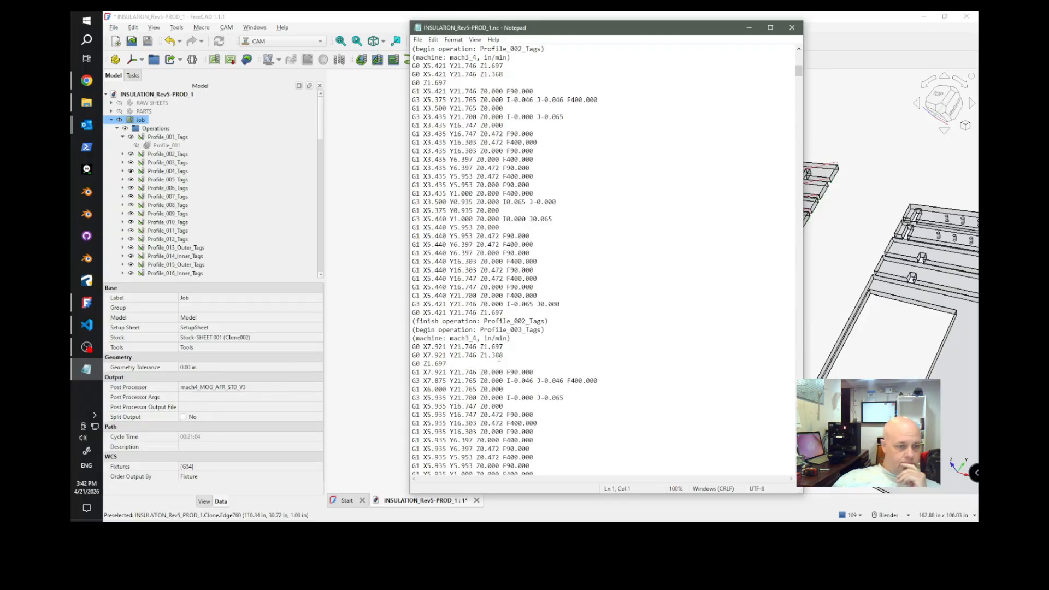
{"action": "left_click", "coordinate": [167, 154]}
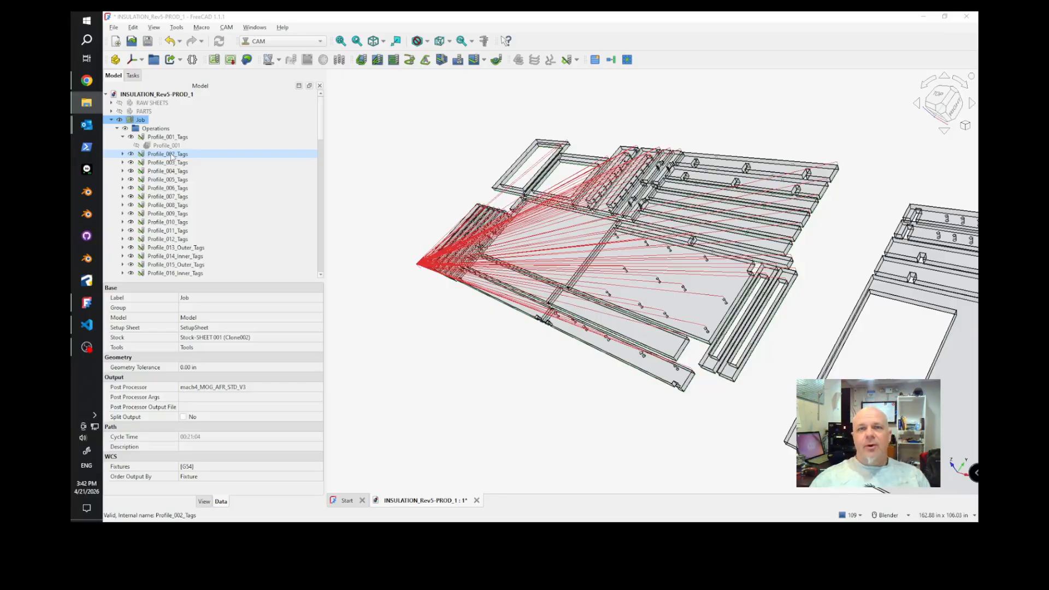